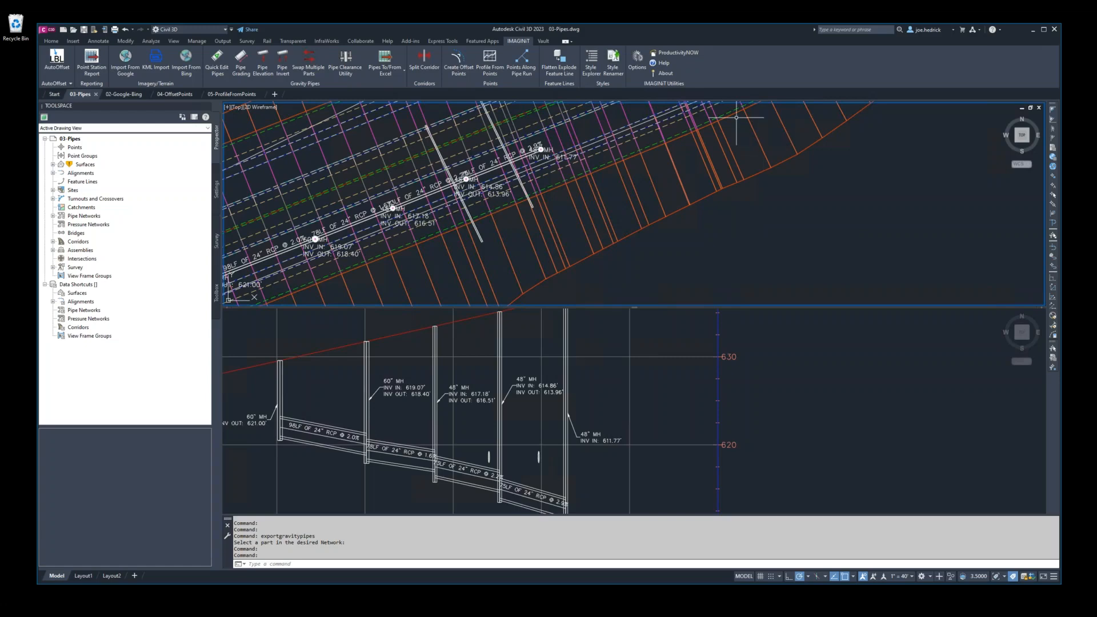
Step: Start exporting gravity pipes to Excel and pick a pipe of the storm network in the plan view
{"action": "left_click", "coordinate": [384, 69]}
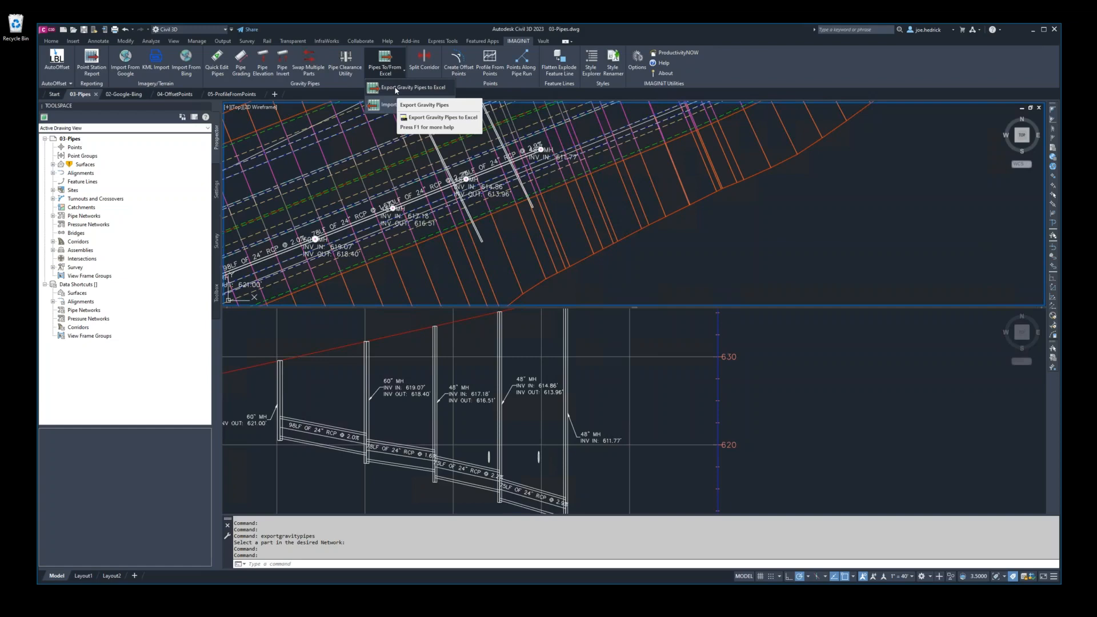
{"action": "left_click", "coordinate": [395, 88]}
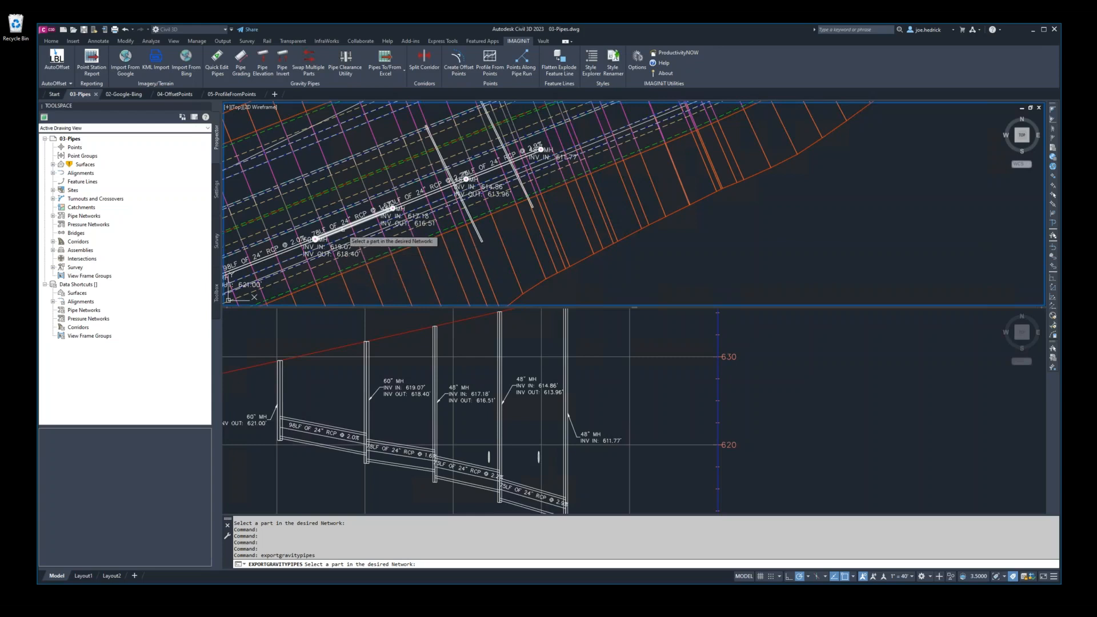
{"action": "left_click", "coordinate": [343, 230]}
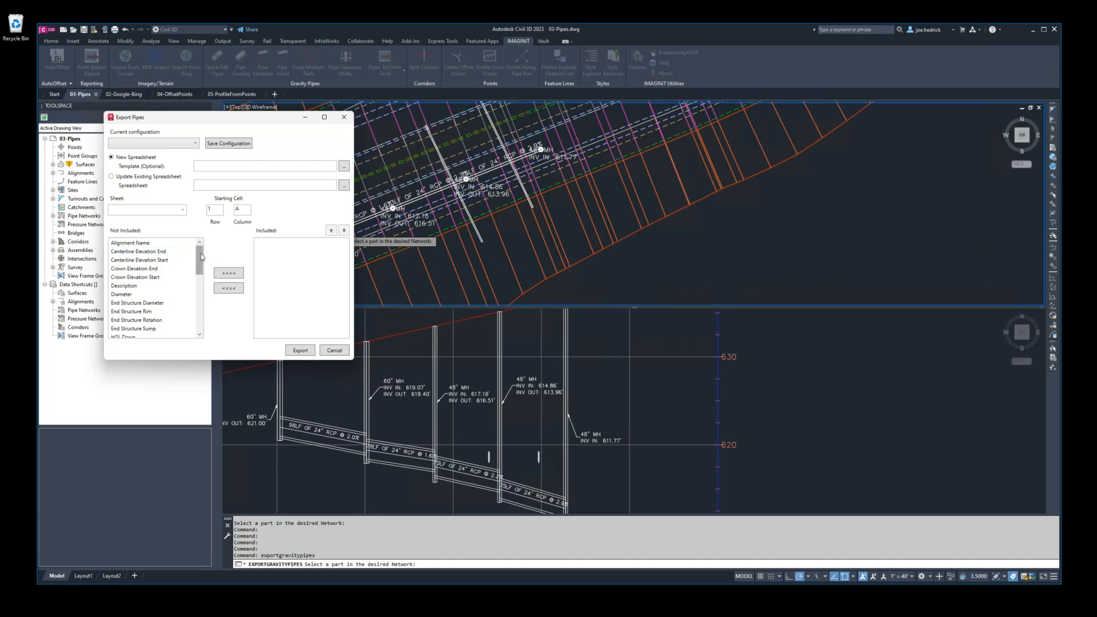
Step: Include Pipe Name, Invert Elevation Start and Invert Elevation End in the exported pipe properties
{"action": "left_click_drag", "start_coordinate": [200, 259], "coordinate": [202, 323]}
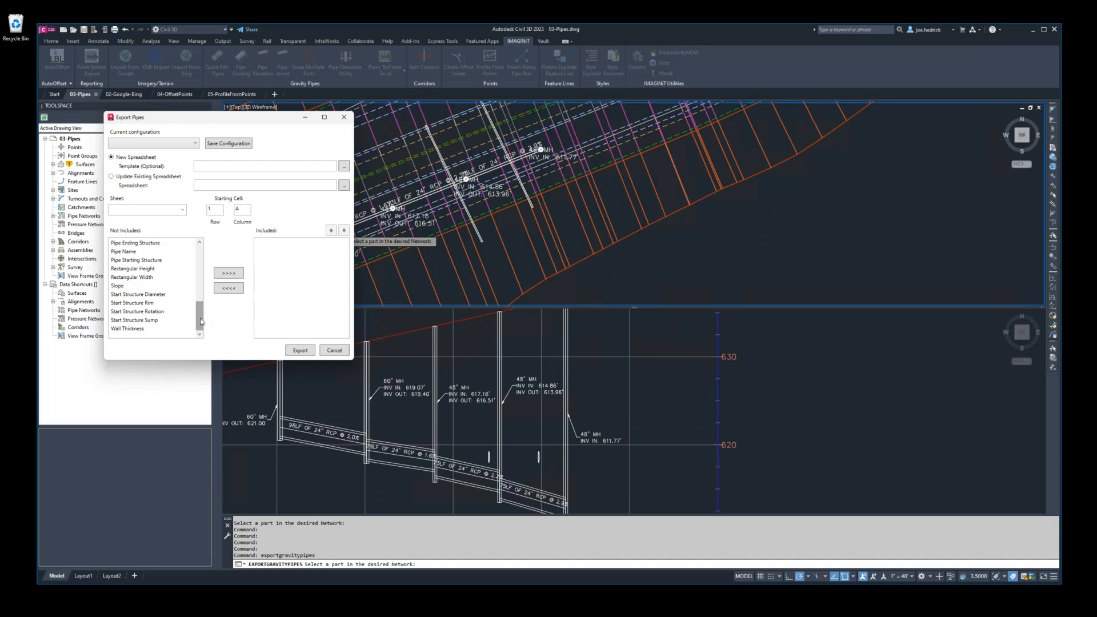
{"action": "left_click", "coordinate": [127, 260]}
{"action": "left_click", "coordinate": [123, 252]}
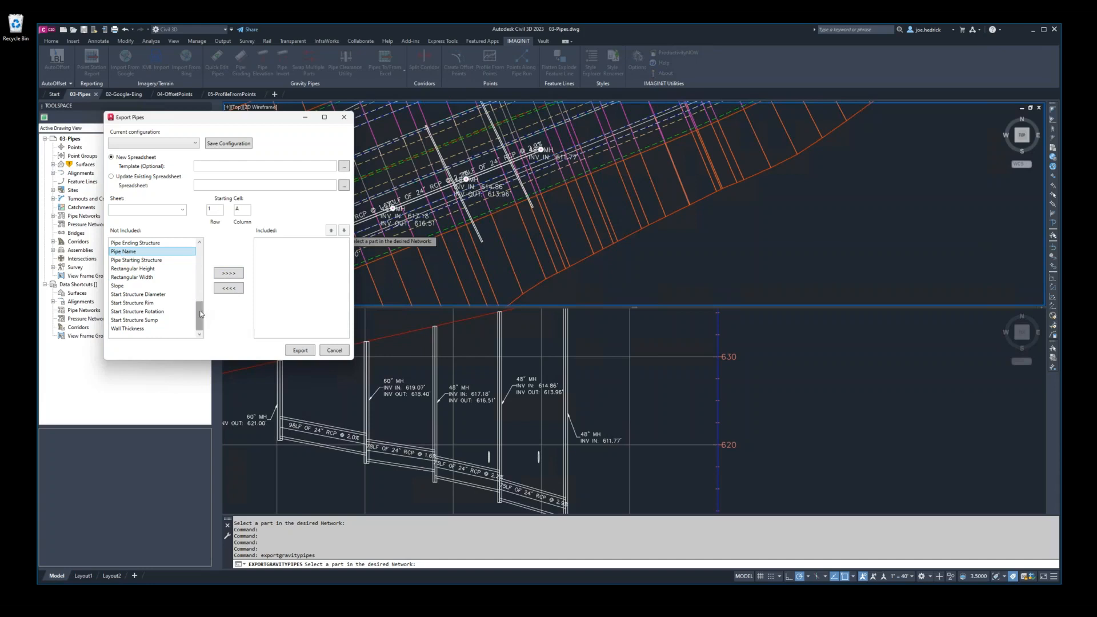
{"action": "left_click", "coordinate": [232, 275]}
{"action": "scroll", "coordinate": [204, 311], "scroll_direction": "up", "scroll_amount": 1}
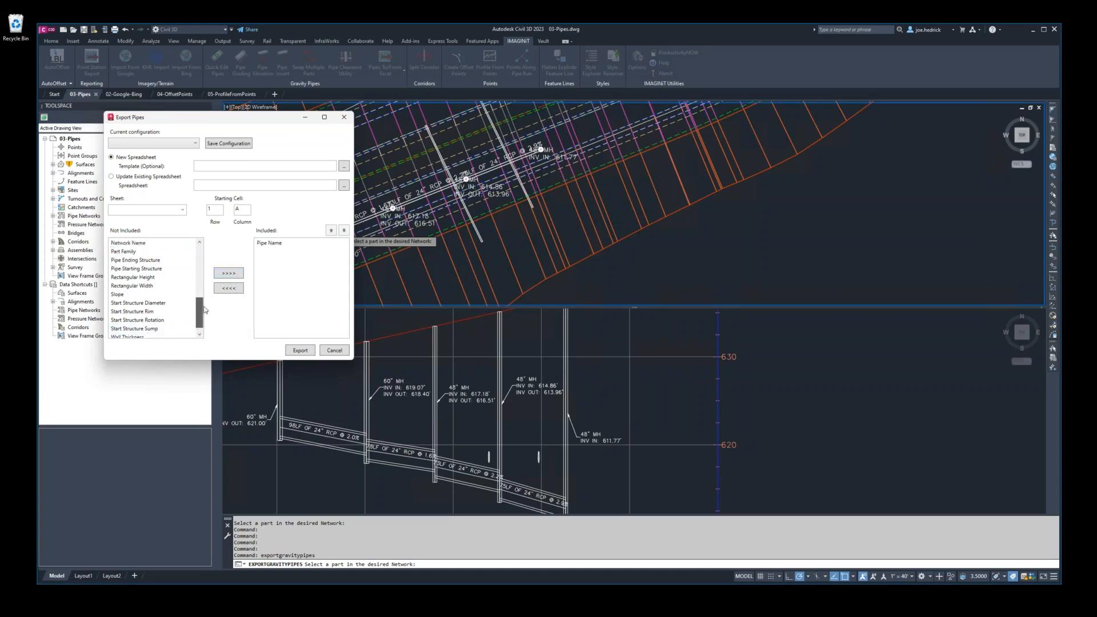
{"action": "scroll", "coordinate": [188, 311], "scroll_direction": "up", "scroll_amount": 3}
{"action": "left_click", "coordinate": [134, 277]}
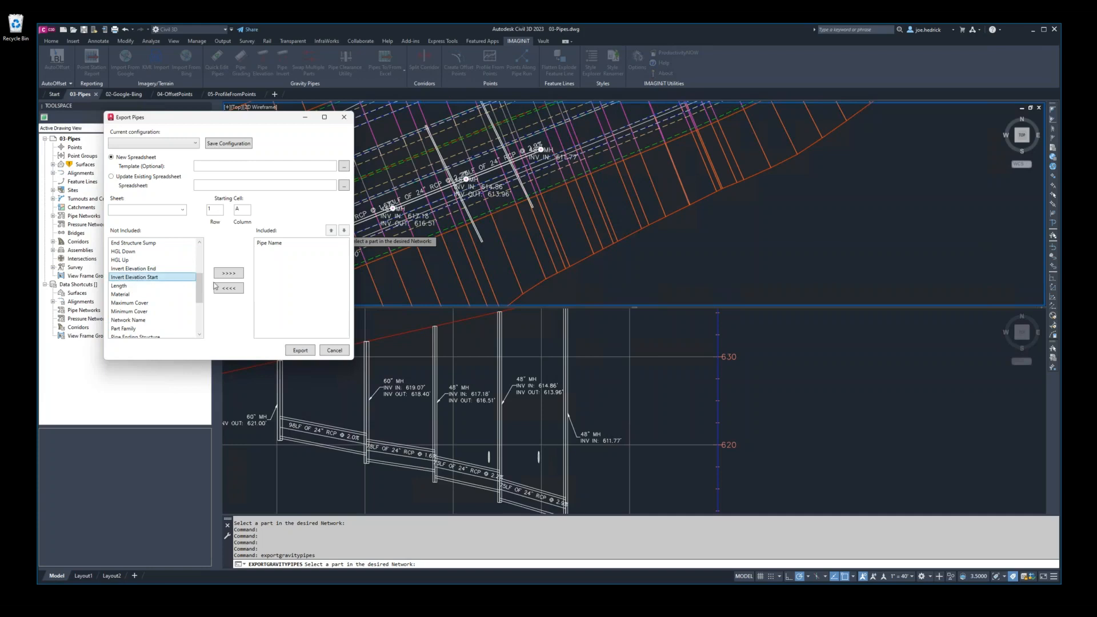
{"action": "left_click", "coordinate": [228, 273]}
{"action": "left_click", "coordinate": [135, 270]}
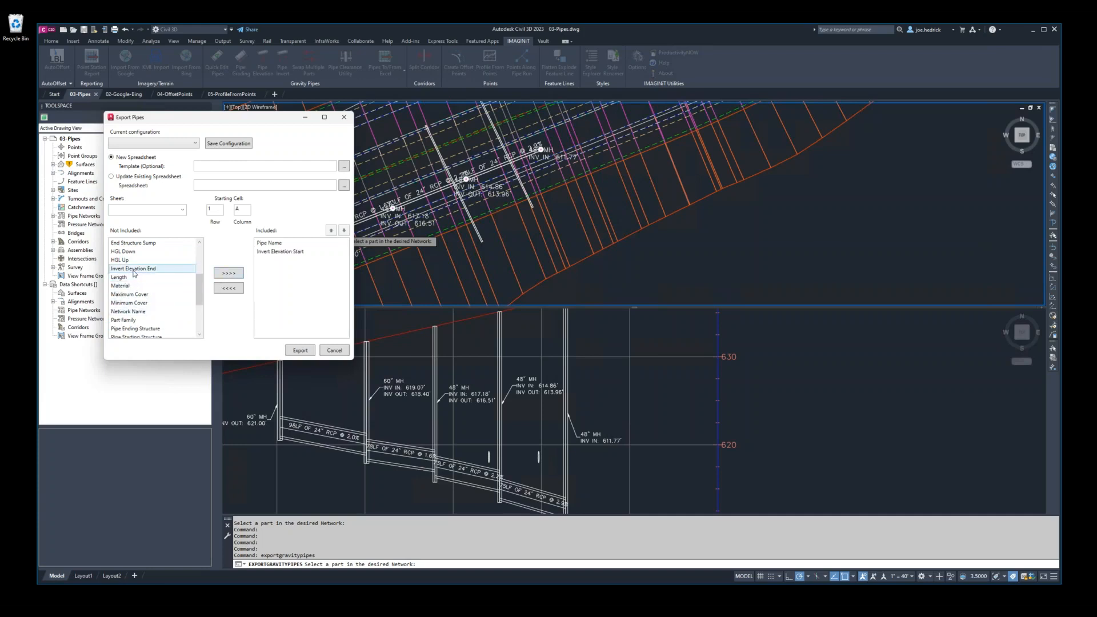
{"action": "left_click", "coordinate": [231, 273]}
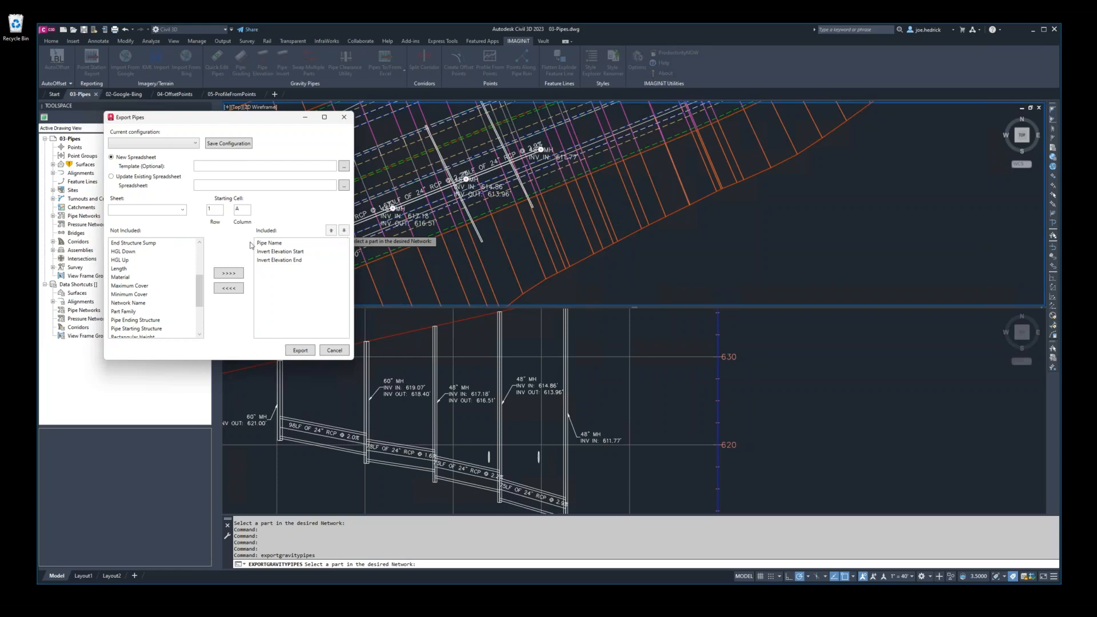
Step: Load the saved Storm Export 2 configuration for the pipe export and review its included properties
{"action": "left_click_drag", "start_coordinate": [203, 287], "coordinate": [204, 305]}
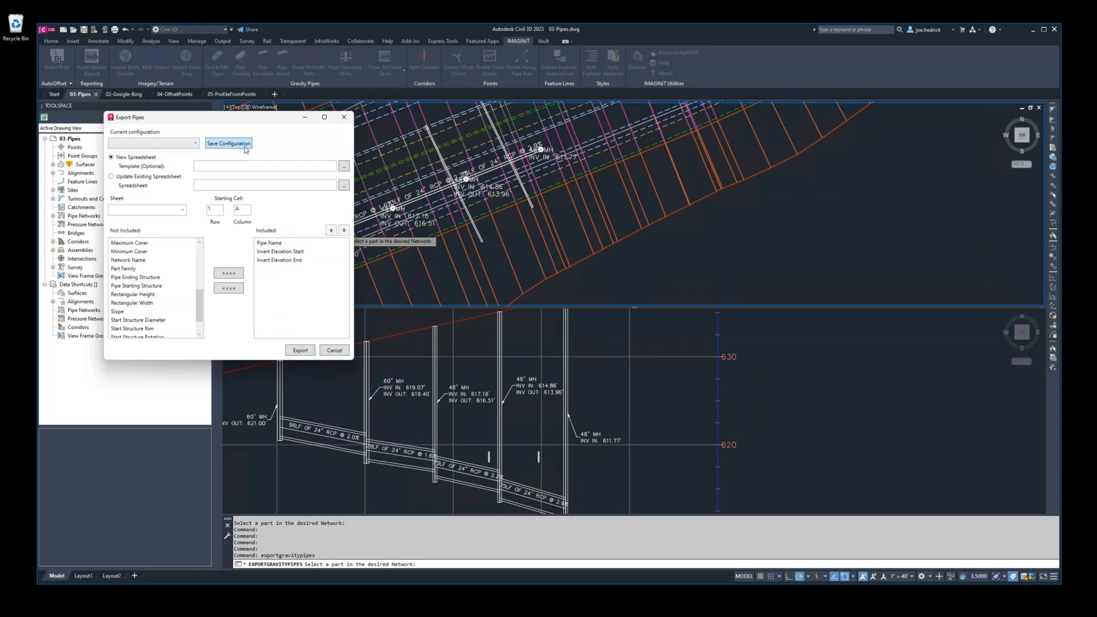
{"action": "left_click", "coordinate": [182, 144]}
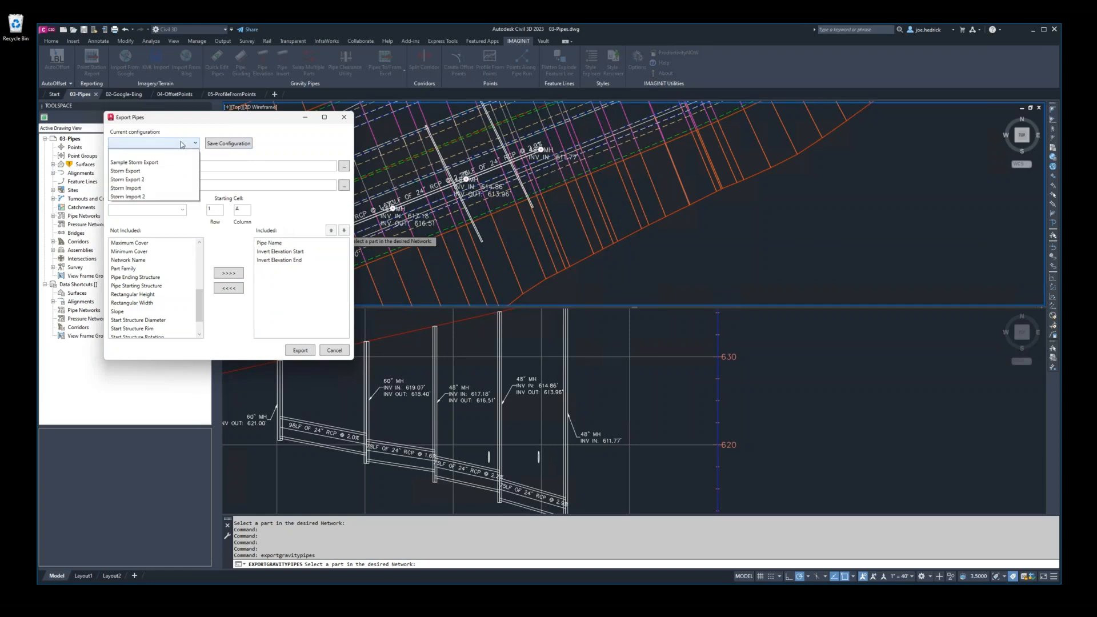
{"action": "left_click", "coordinate": [143, 179]}
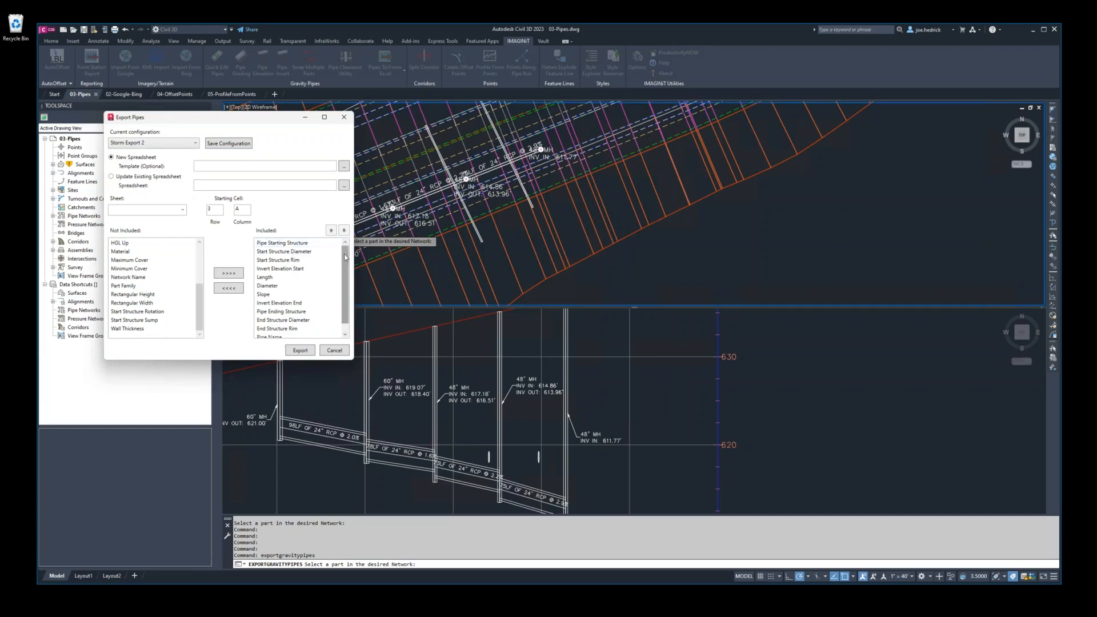
{"action": "mouse_move", "coordinate": [345, 257]}
{"action": "left_mouse_down"}
{"action": "mouse_move", "coordinate": [345, 274]}
{"action": "mouse_move", "coordinate": [349, 256]}
{"action": "left_mouse_up"}
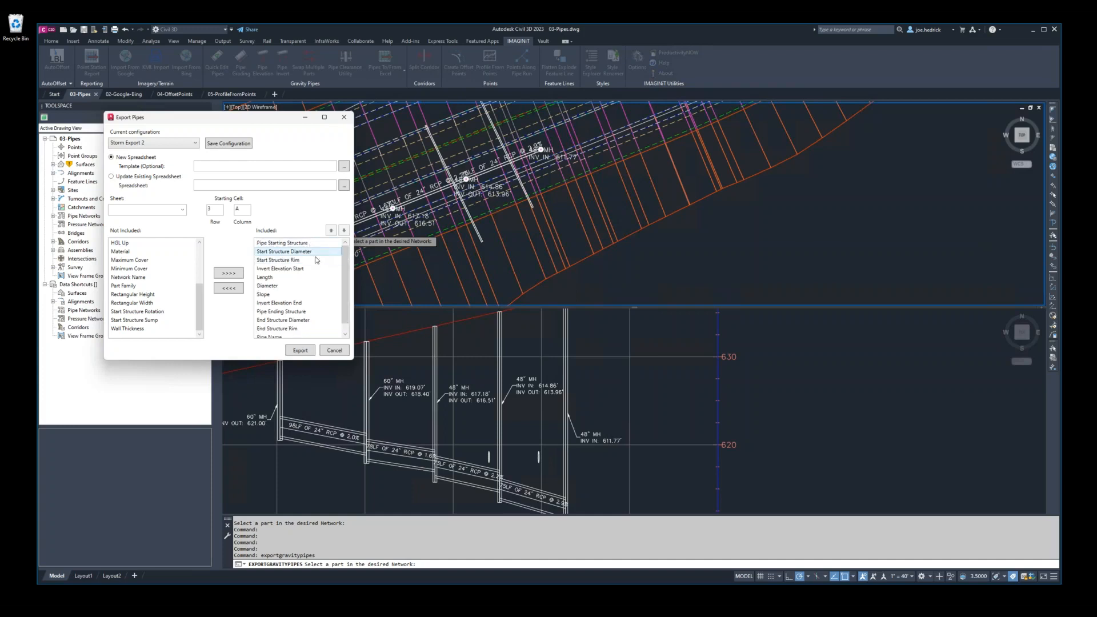
{"action": "left_click", "coordinate": [283, 268]}
Step: Set the export to update the existing spreadsheet STM1.xlsx on its C3D sheet
{"action": "left_click", "coordinate": [116, 178]}
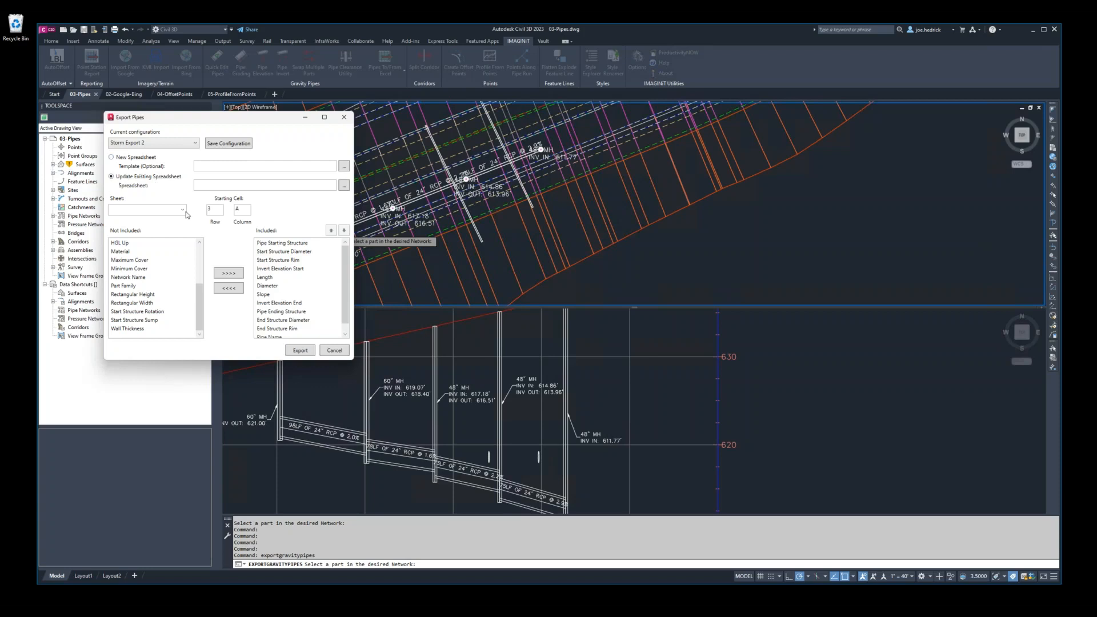
{"action": "left_click", "coordinate": [344, 187]}
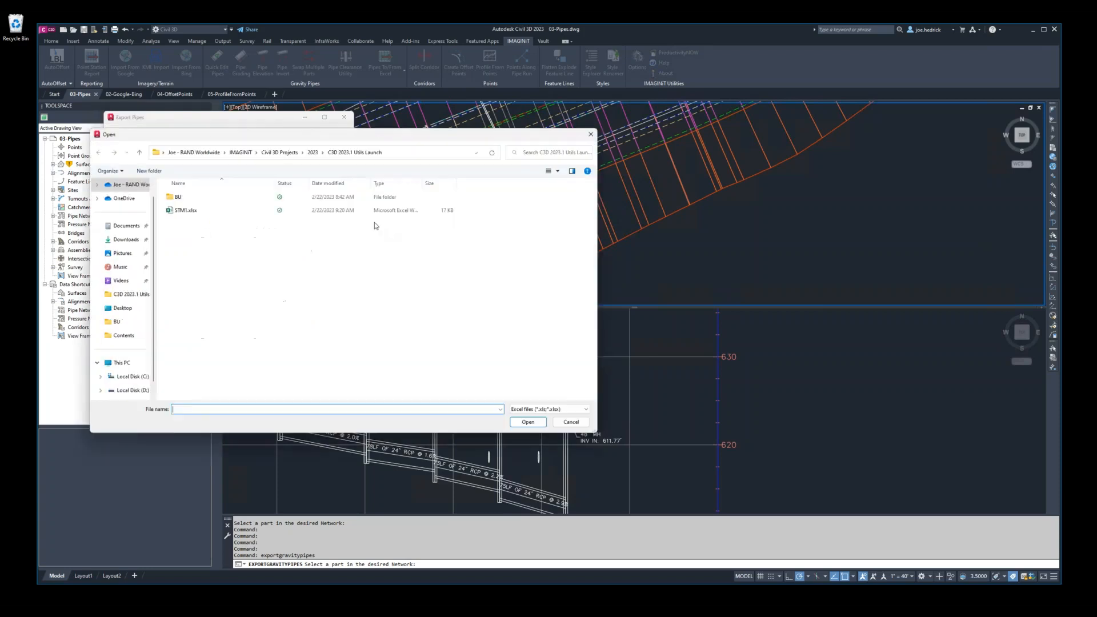
{"action": "left_click", "coordinate": [181, 211]}
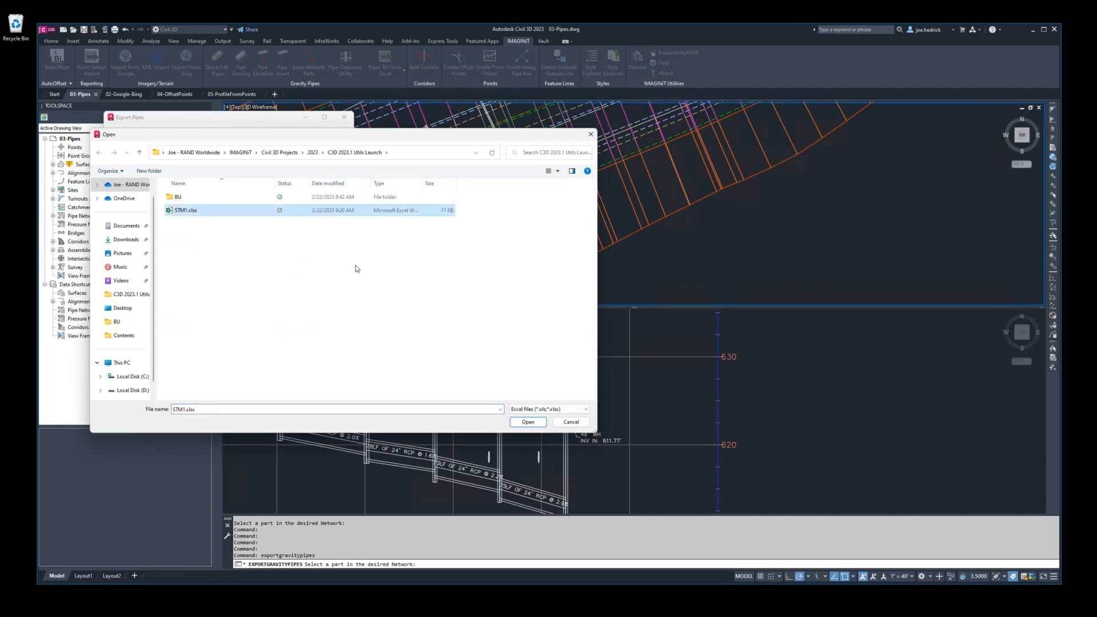
{"action": "left_click", "coordinate": [528, 422]}
{"action": "left_click", "coordinate": [183, 211]}
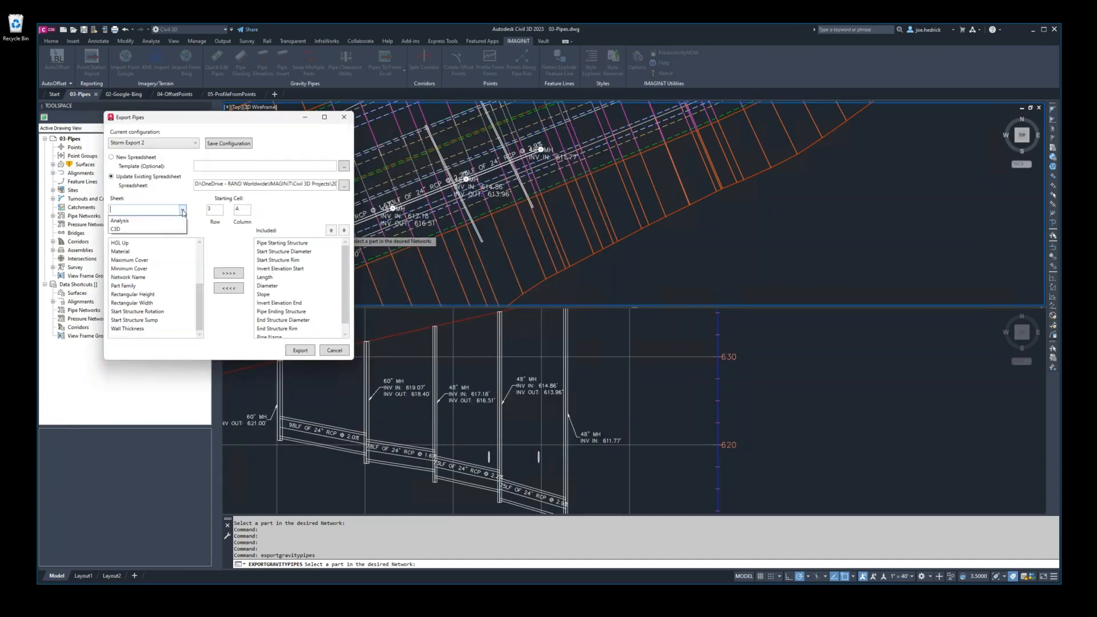
{"action": "left_click", "coordinate": [133, 229]}
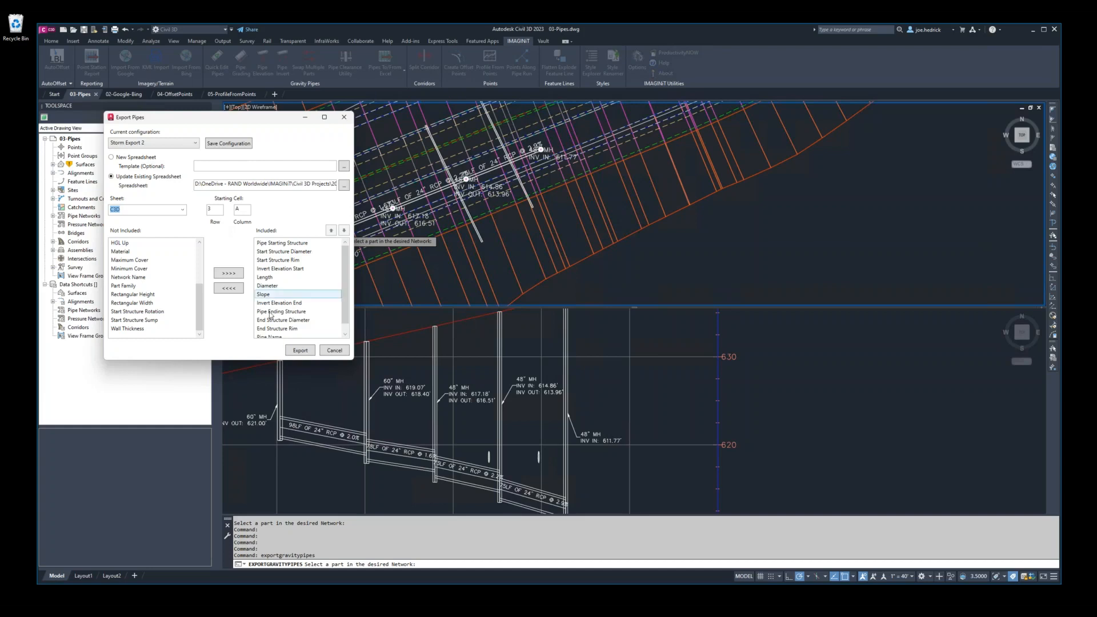
Step: Export the pipe network, then open the latest version of STM1.xlsx in Excel and select the exported data in A3:L6
{"action": "left_click", "coordinate": [299, 351]}
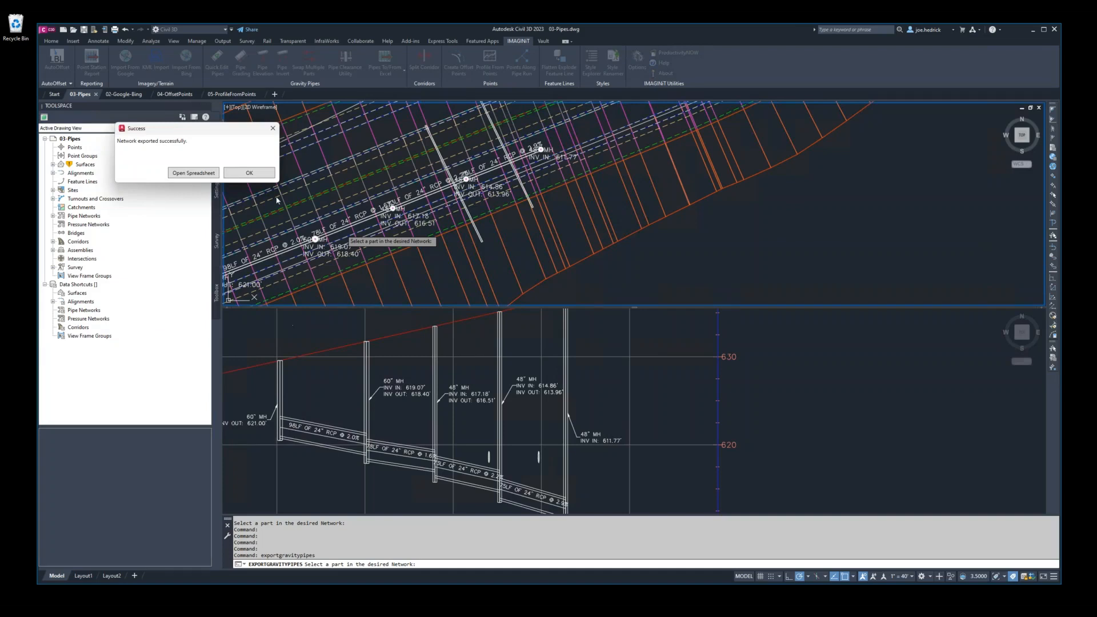
{"action": "left_click", "coordinate": [196, 173]}
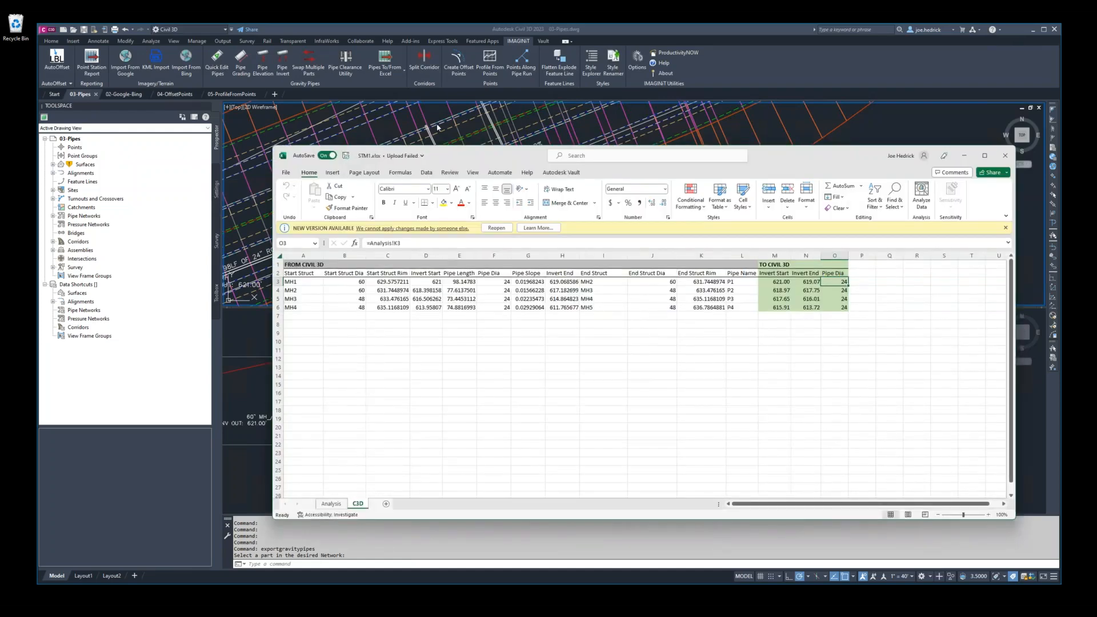
{"action": "left_click", "coordinate": [497, 228]}
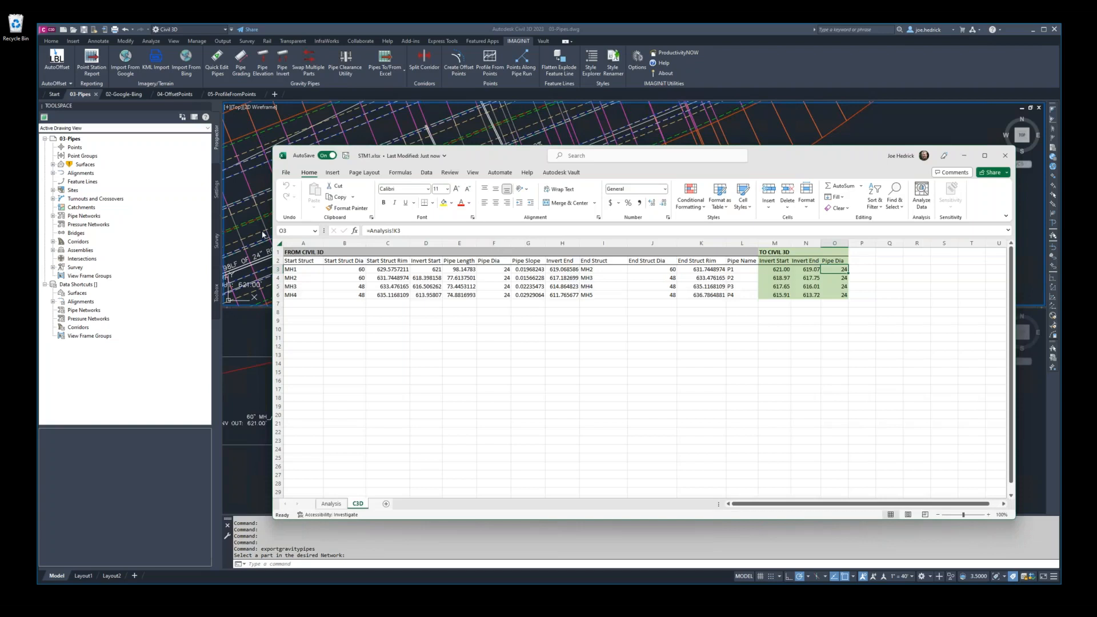
{"action": "left_click", "coordinate": [294, 276]}
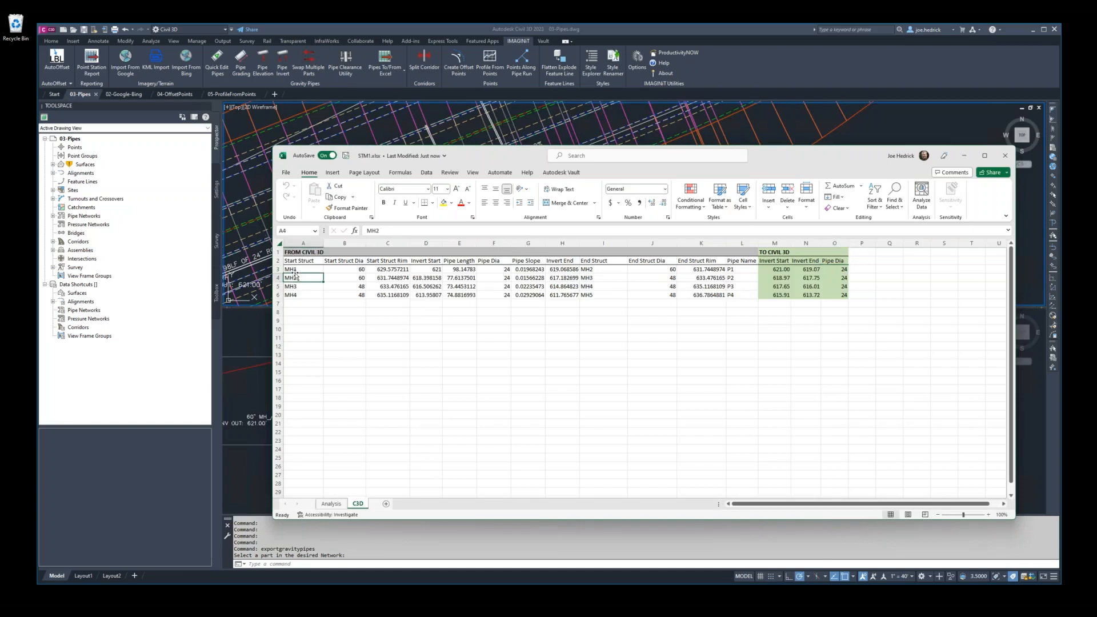
{"action": "left_click_drag", "start_coordinate": [291, 270], "coordinate": [737, 296]}
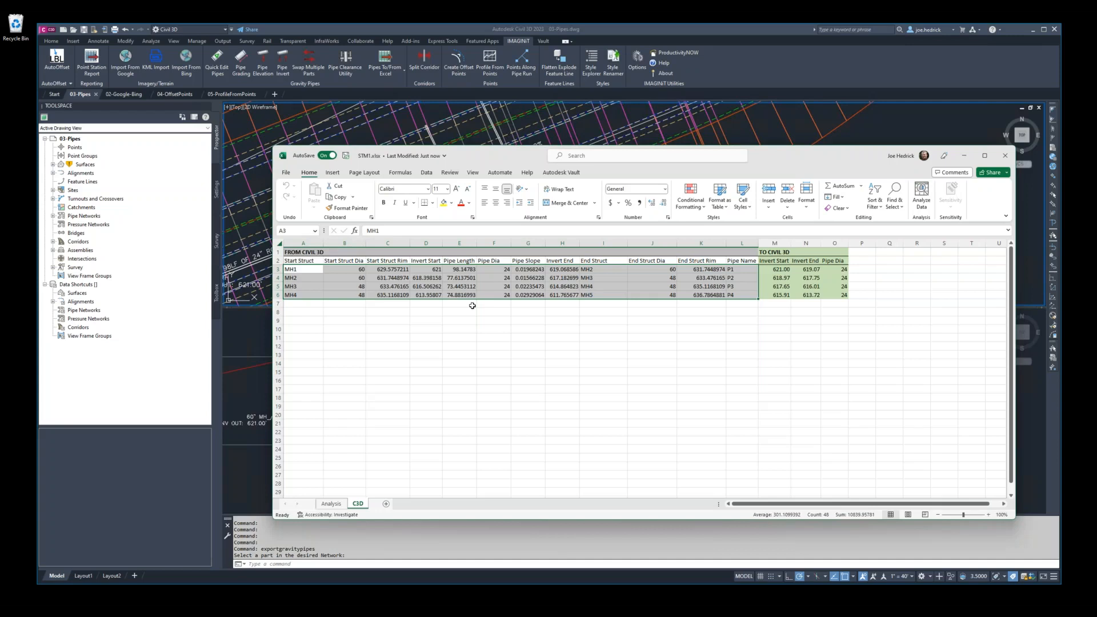
Step: On the Analysis sheet, set the pipe diameter to 36 for the MH3–MH4 and MH4–MH5 pipes
{"action": "left_click", "coordinate": [330, 503]}
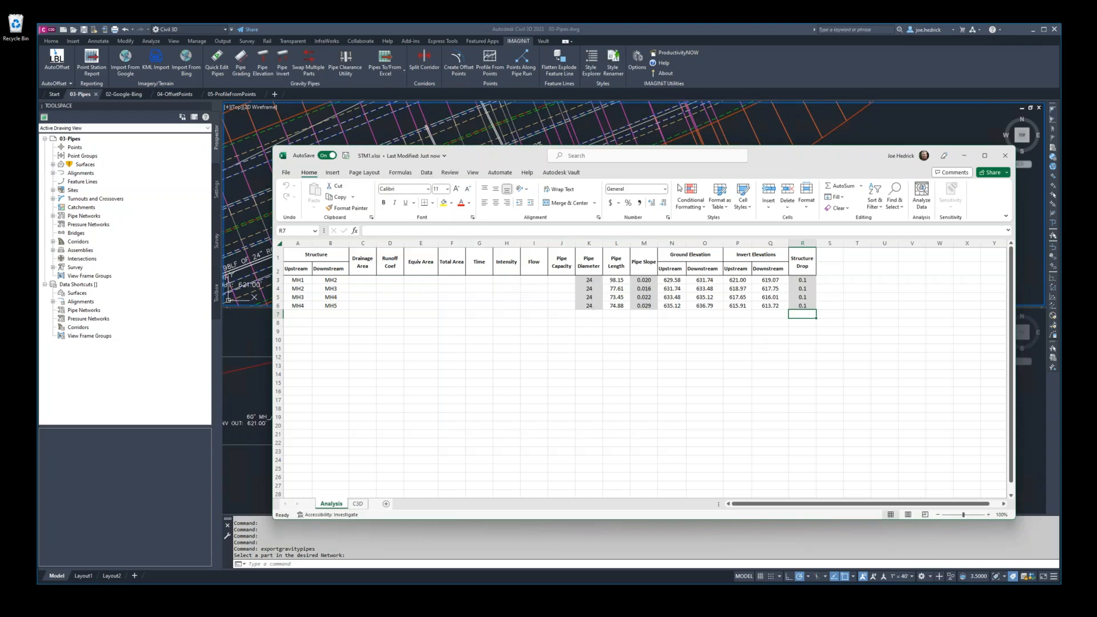
{"action": "left_click_drag", "start_coordinate": [468, 159], "coordinate": [774, 163]}
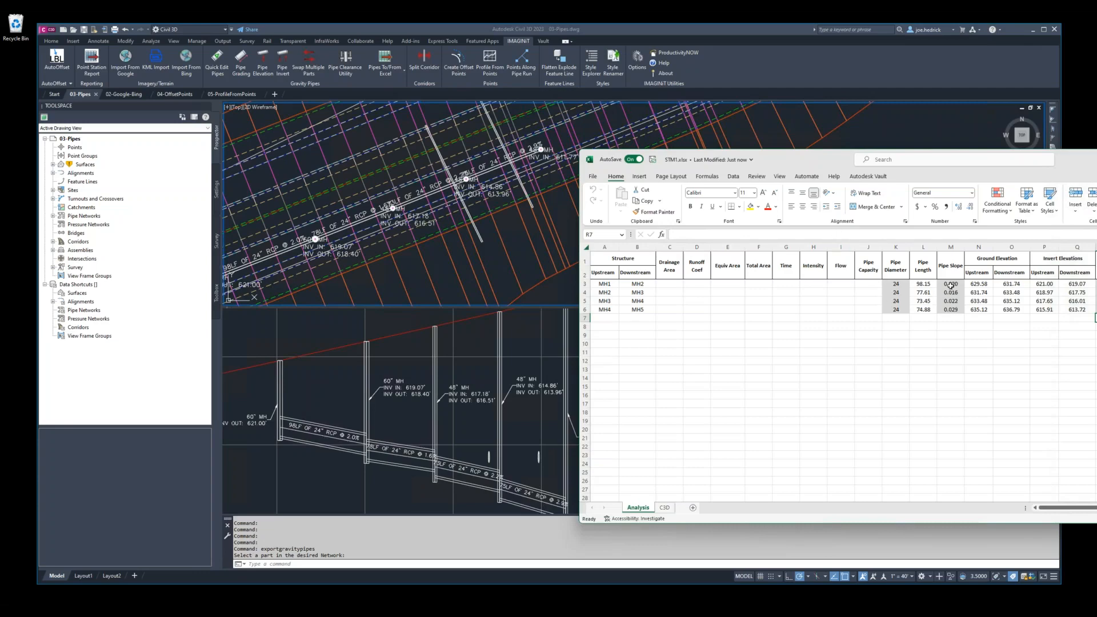
{"action": "left_click_drag", "start_coordinate": [811, 165], "coordinate": [428, 129]}
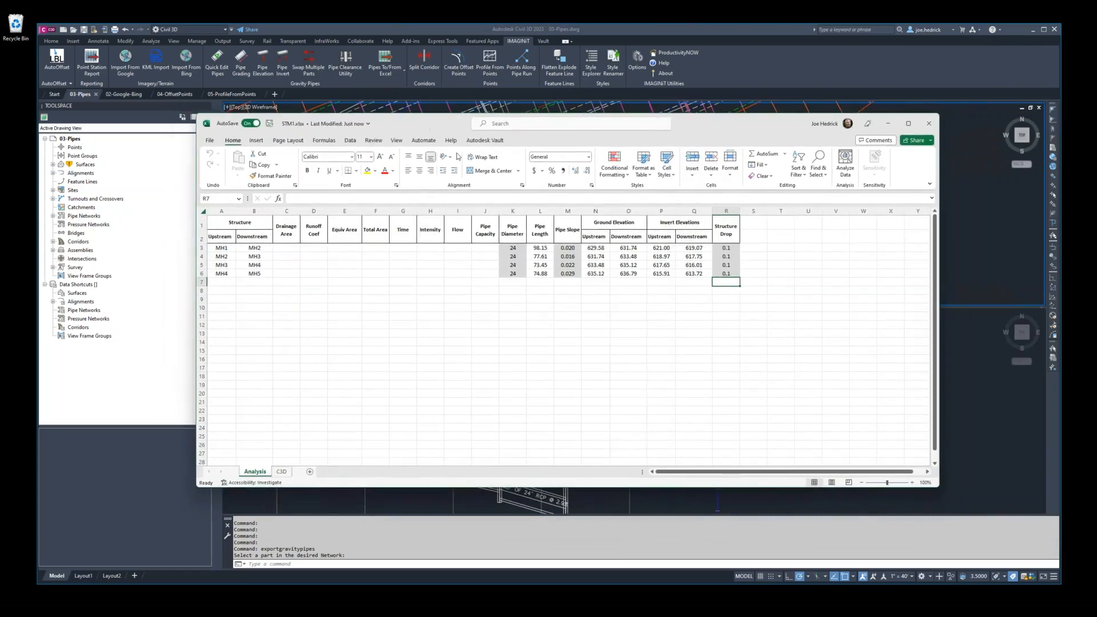
{"action": "left_click", "coordinate": [510, 266]}
{"action": "type", "text": "36"}
{"action": "key", "text": "Return"}
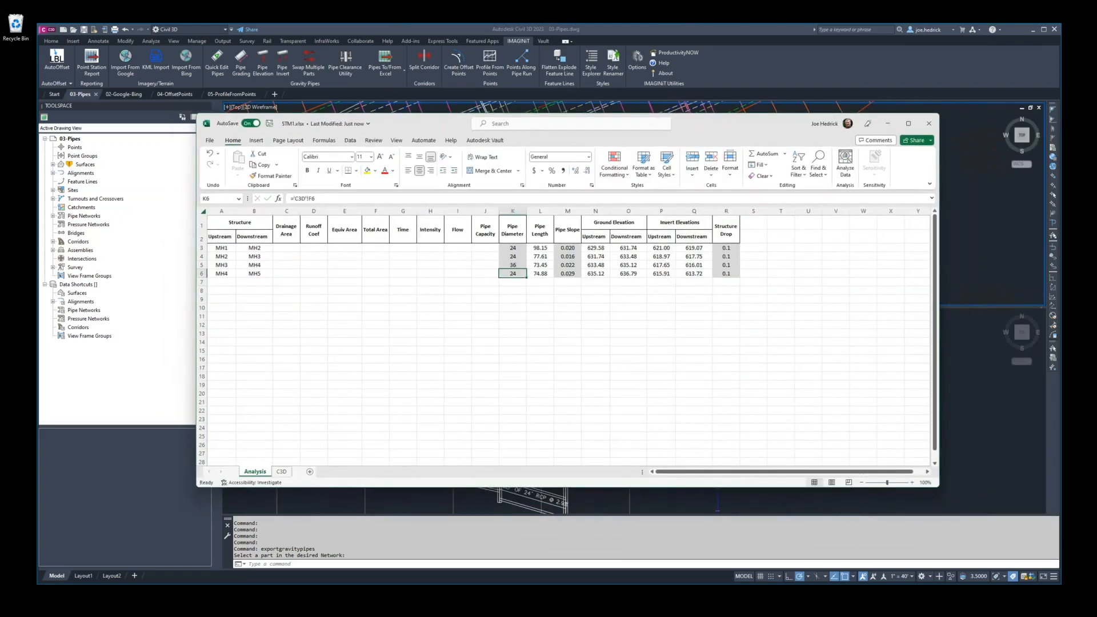
{"action": "type", "text": "36"}
{"action": "key", "text": "Return"}
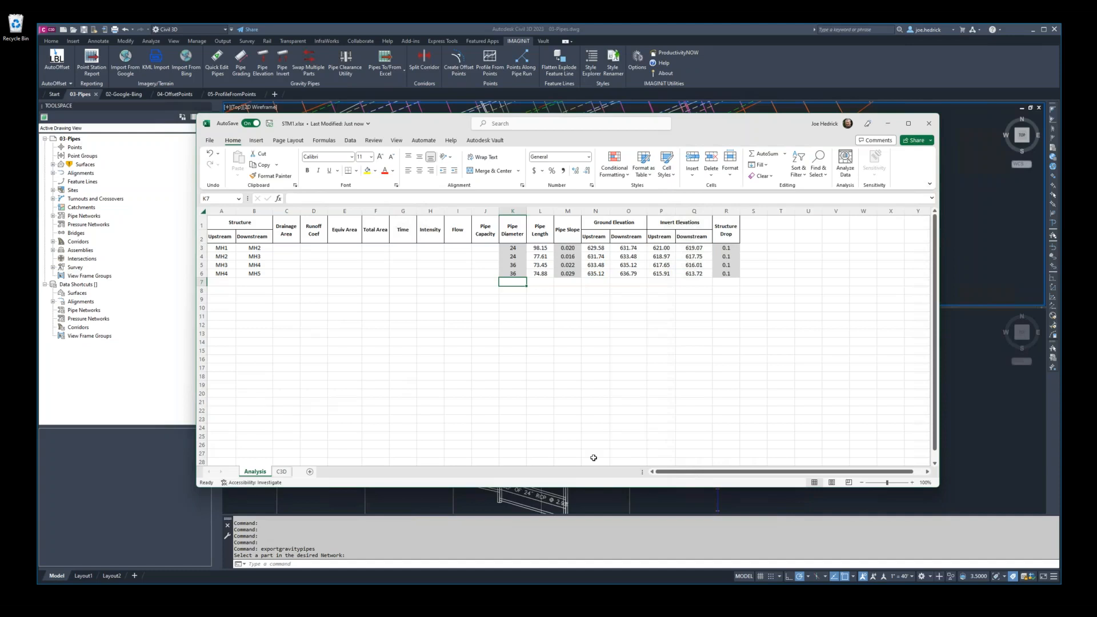
Step: Set the pipe slopes to .025 for MH2–MH3, .03 for MH3–MH4 and .035 for MH4–MH5
{"action": "left_click", "coordinate": [567, 256]}
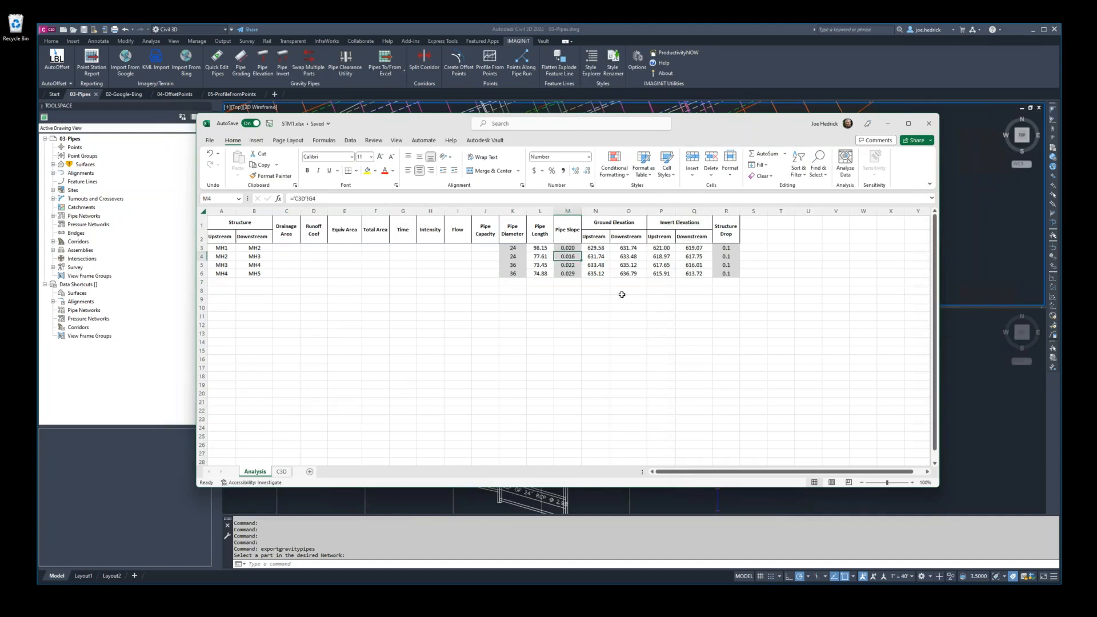
{"action": "type", "text": ".025"}
{"action": "key", "text": "Return"}
{"action": "type", "text": ".03"}
{"action": "key", "text": "Return"}
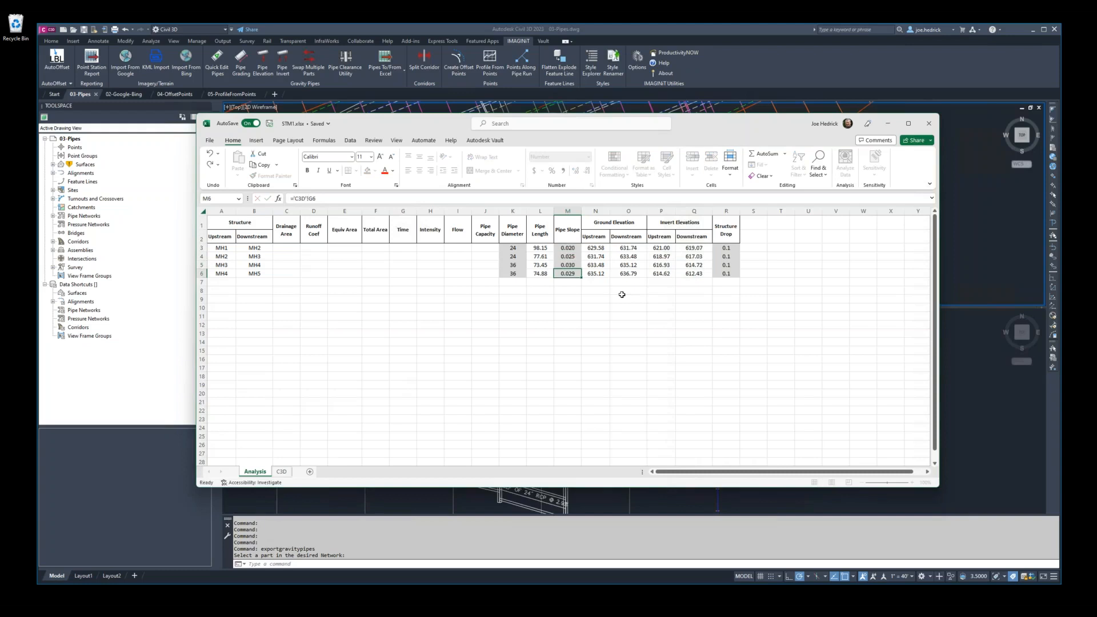
{"action": "type", "text": ".035"}
{"action": "key", "text": "Return"}
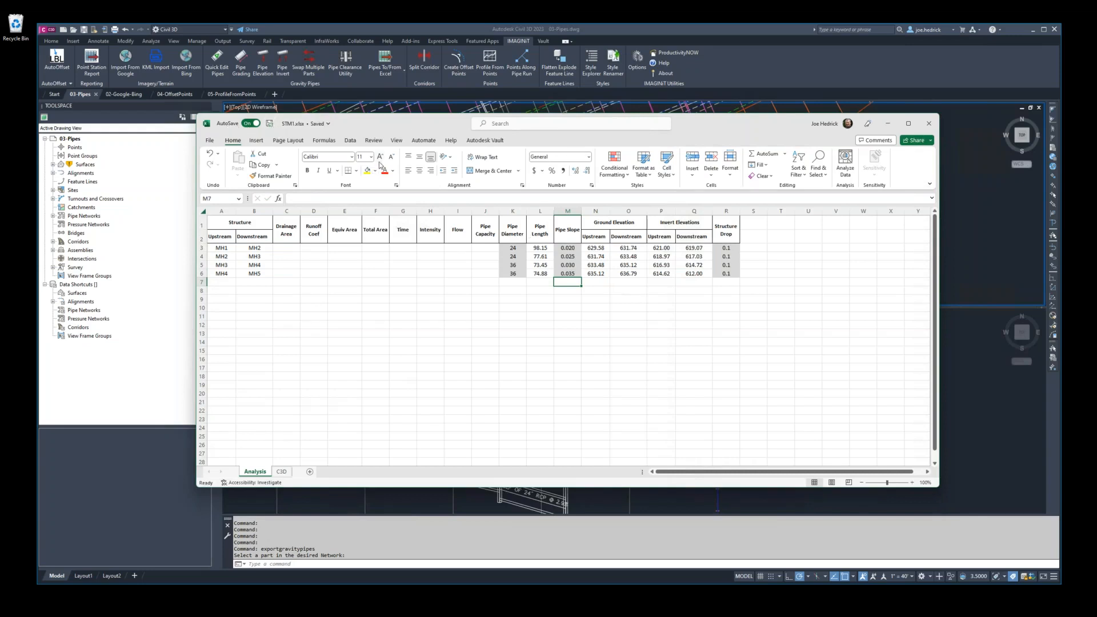
Step: Close the workbook and start importing gravity pipes from Excel in Civil 3D with the Storm Import 2 configuration
{"action": "left_click", "coordinate": [931, 126]}
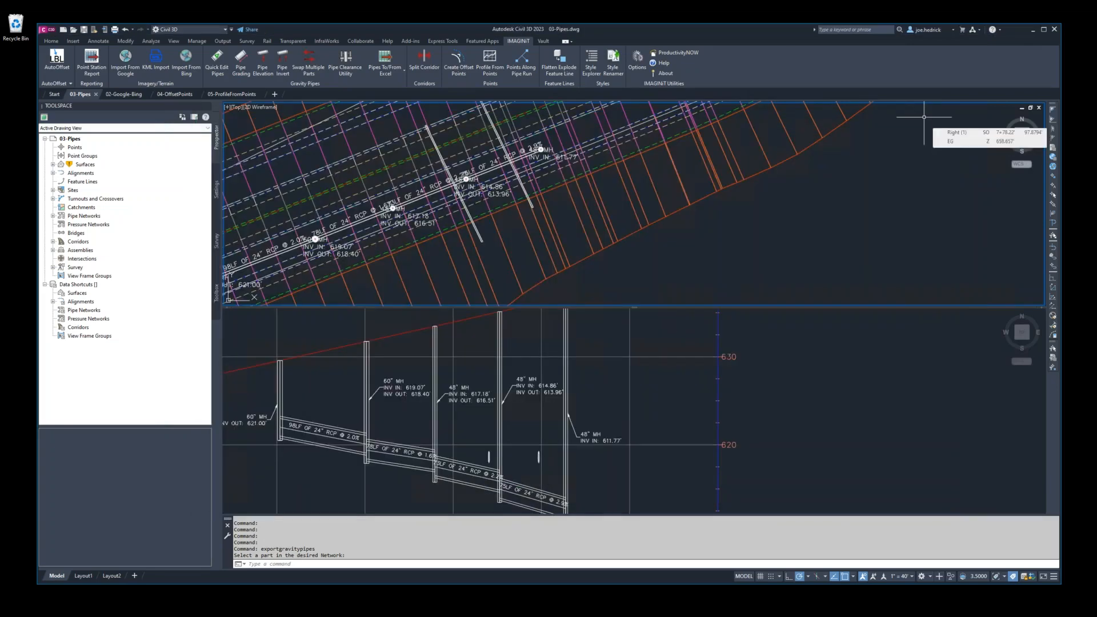
{"action": "left_click", "coordinate": [386, 72]}
{"action": "left_click", "coordinate": [386, 108]}
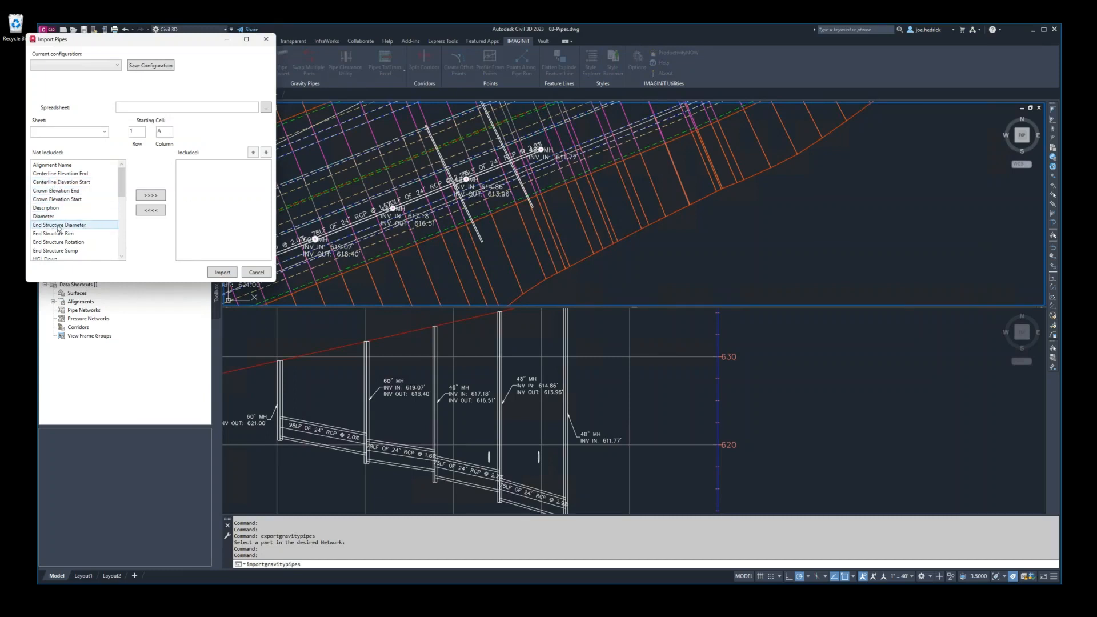
{"action": "left_click", "coordinate": [72, 67]}
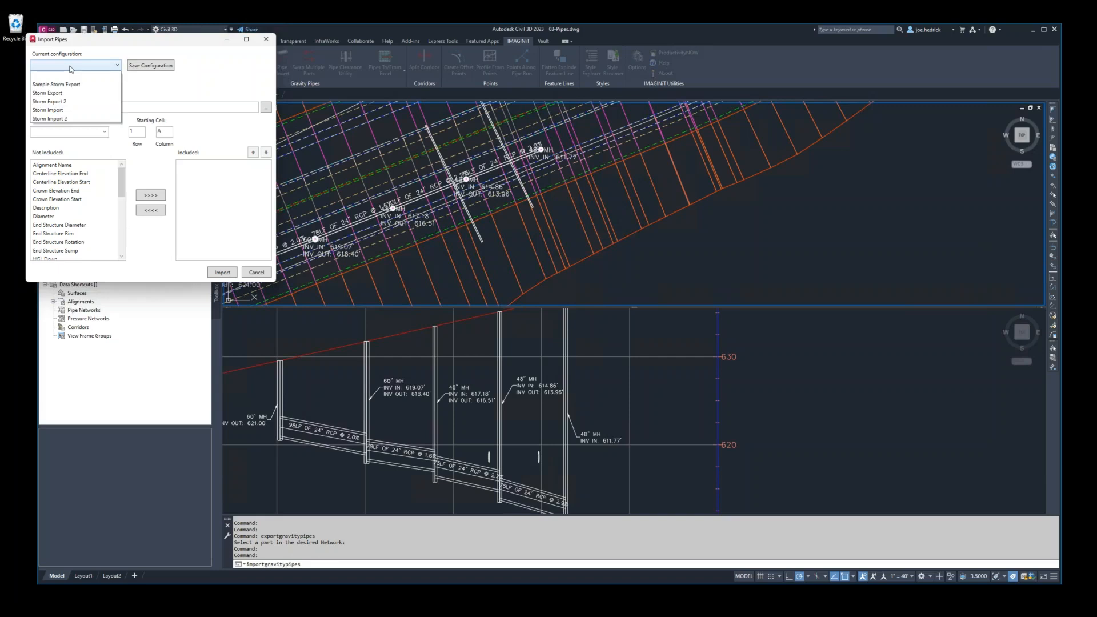
{"action": "left_click", "coordinate": [84, 118]}
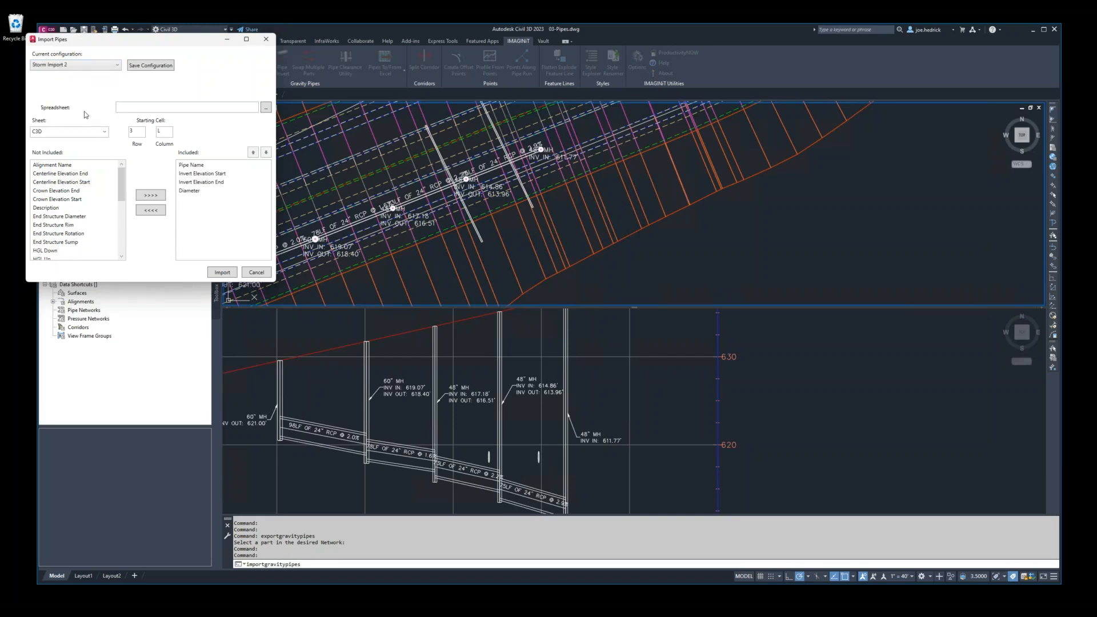
Step: Import the revised pipe data from STM1.xlsx into the drawing and examine the updated pipe sizes and slopes in the profile
{"action": "left_click", "coordinate": [223, 272]}
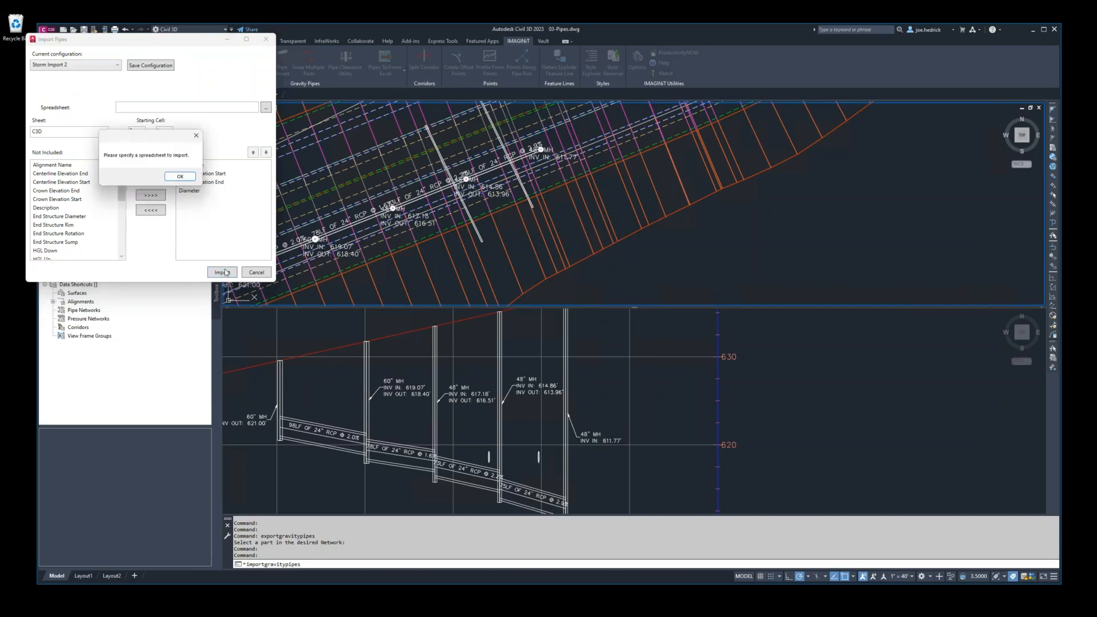
{"action": "left_click", "coordinate": [190, 178]}
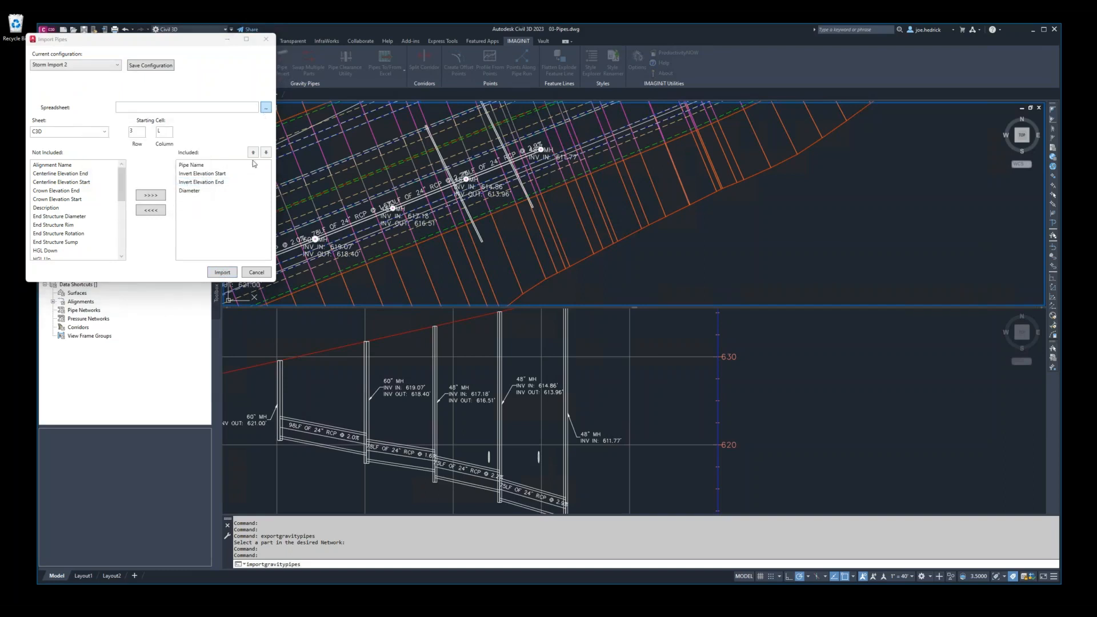
{"action": "left_click", "coordinate": [106, 132]}
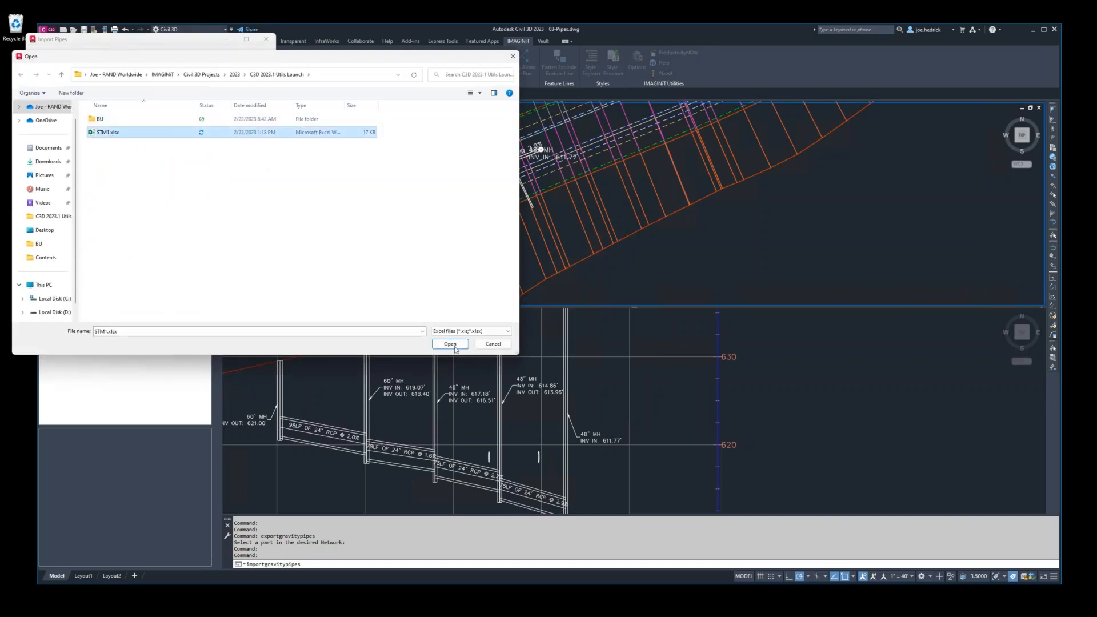
{"action": "left_click", "coordinate": [450, 344]}
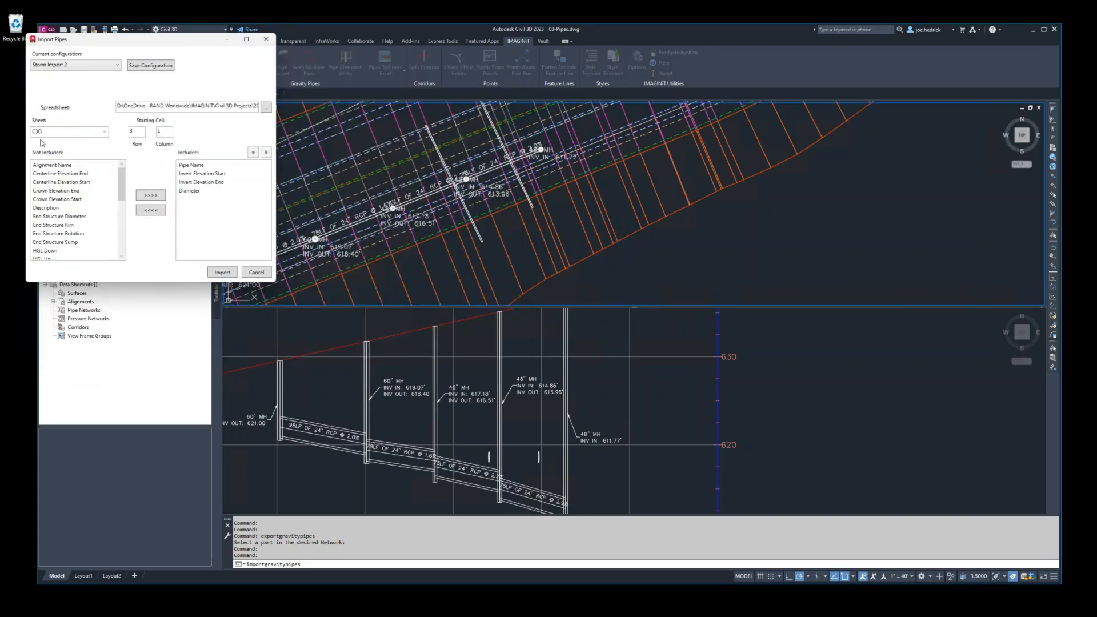
{"action": "left_click", "coordinate": [227, 273]}
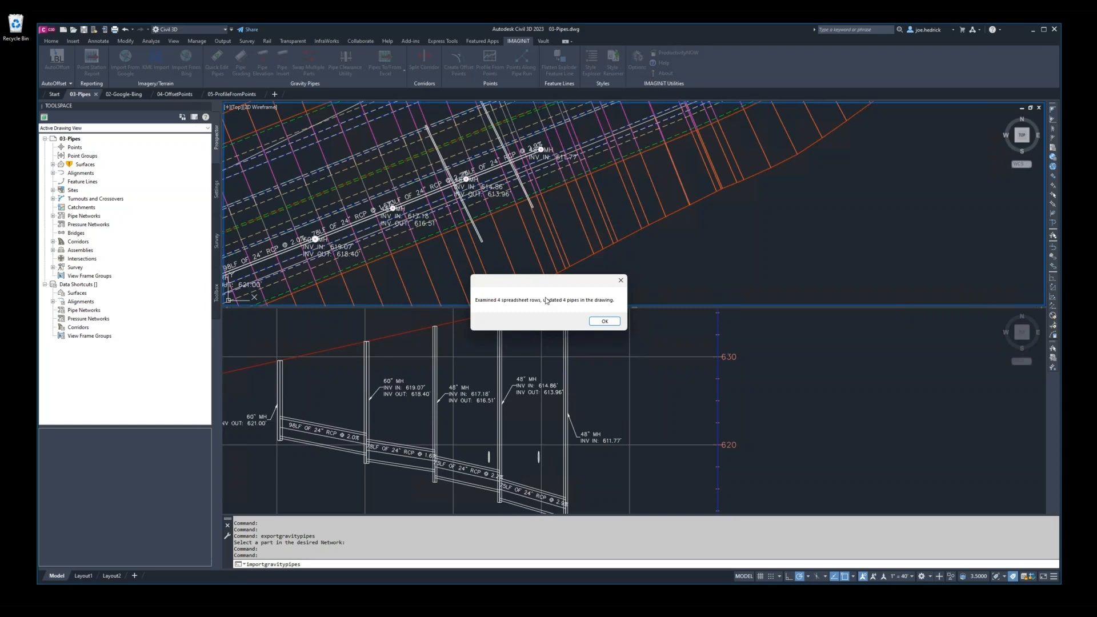
{"action": "left_click", "coordinate": [601, 321]}
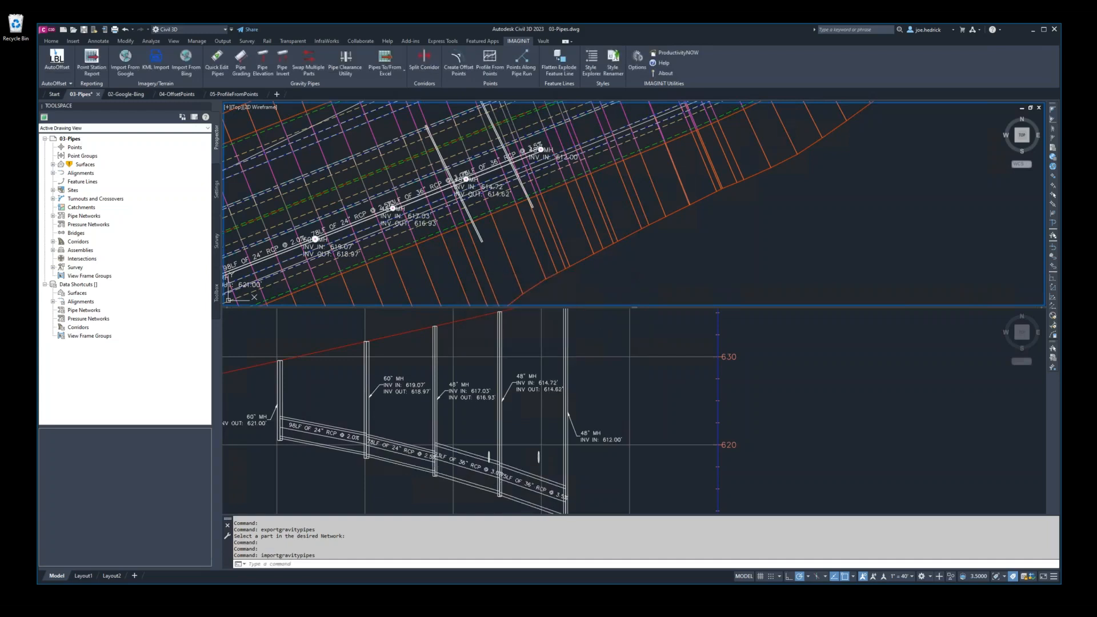
{"action": "left_click", "coordinate": [479, 437]}
{"action": "middle_click_drag", "start_coordinate": [471, 438], "coordinate": [535, 369]}
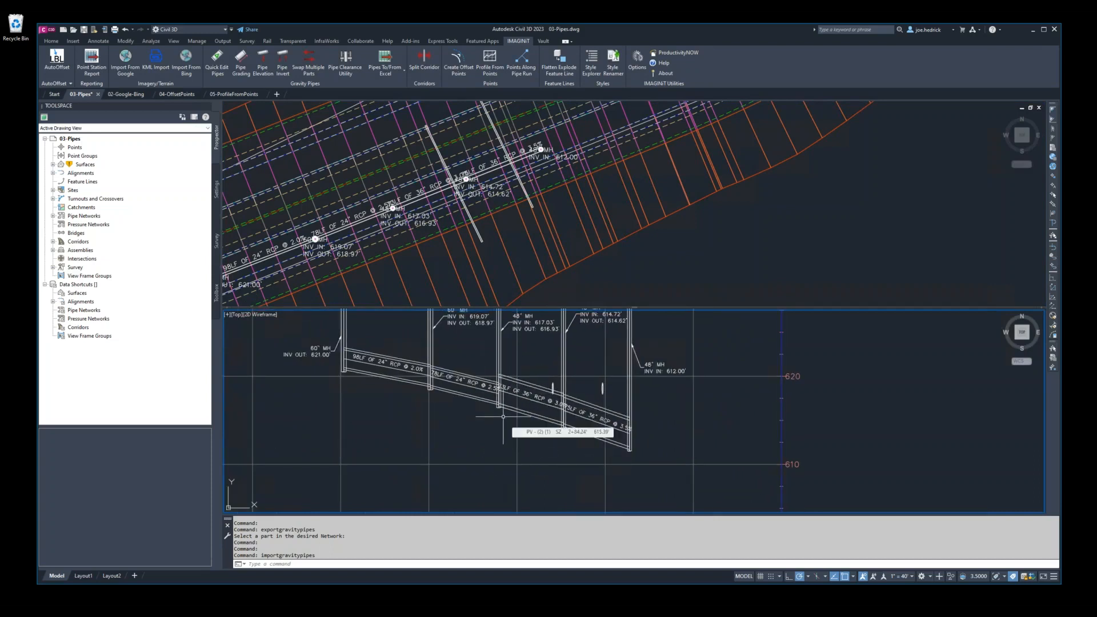
{"action": "scroll", "coordinate": [491, 408], "scroll_direction": "up", "scroll_amount": 5}
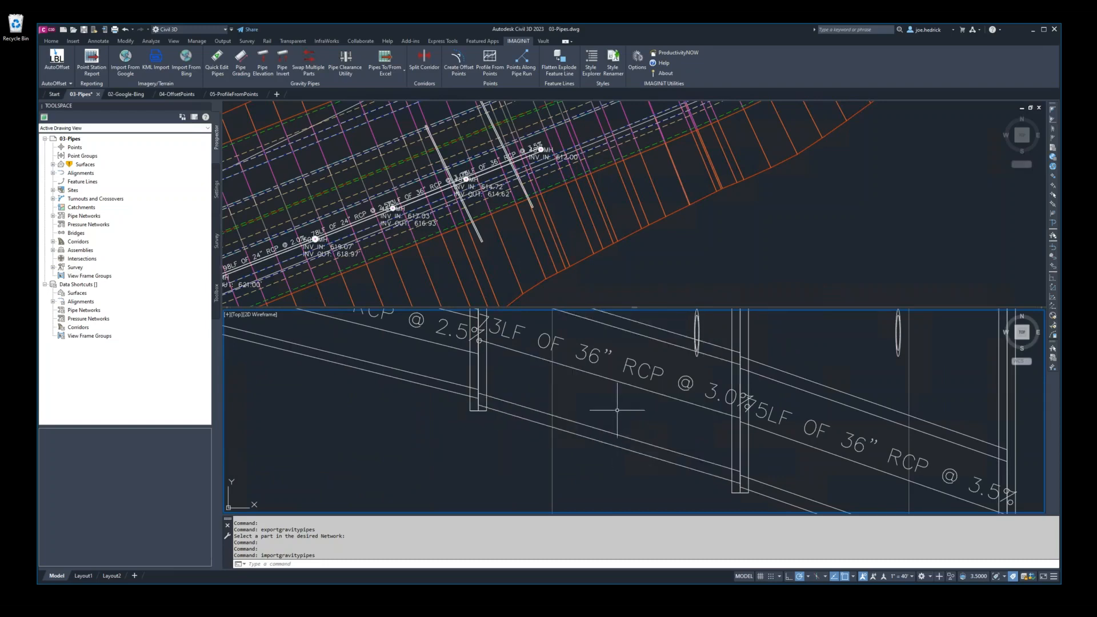
{"action": "scroll", "coordinate": [623, 414], "scroll_direction": "down", "scroll_amount": 5}
{"action": "middle_click_drag", "start_coordinate": [598, 378], "coordinate": [572, 440]}
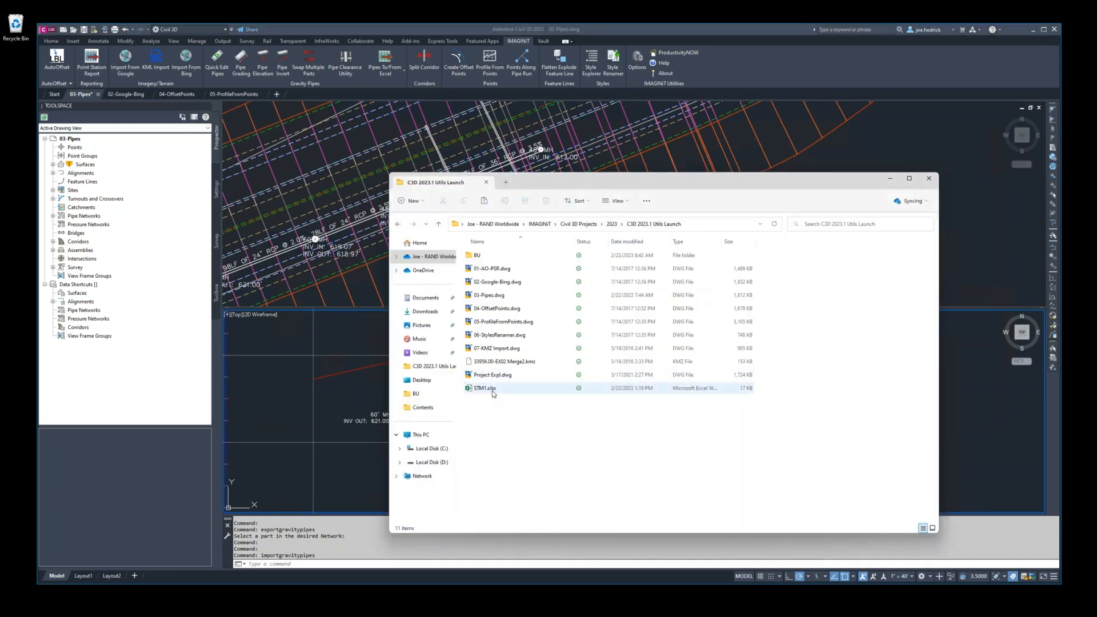
Step: Reopen STM1.xlsx in Excel, set the structure drop for the MH2–MH3 pipe to .75 and close the workbook
{"action": "left_click", "coordinate": [494, 391]}
{"action": "double_click", "coordinate": [493, 392]}
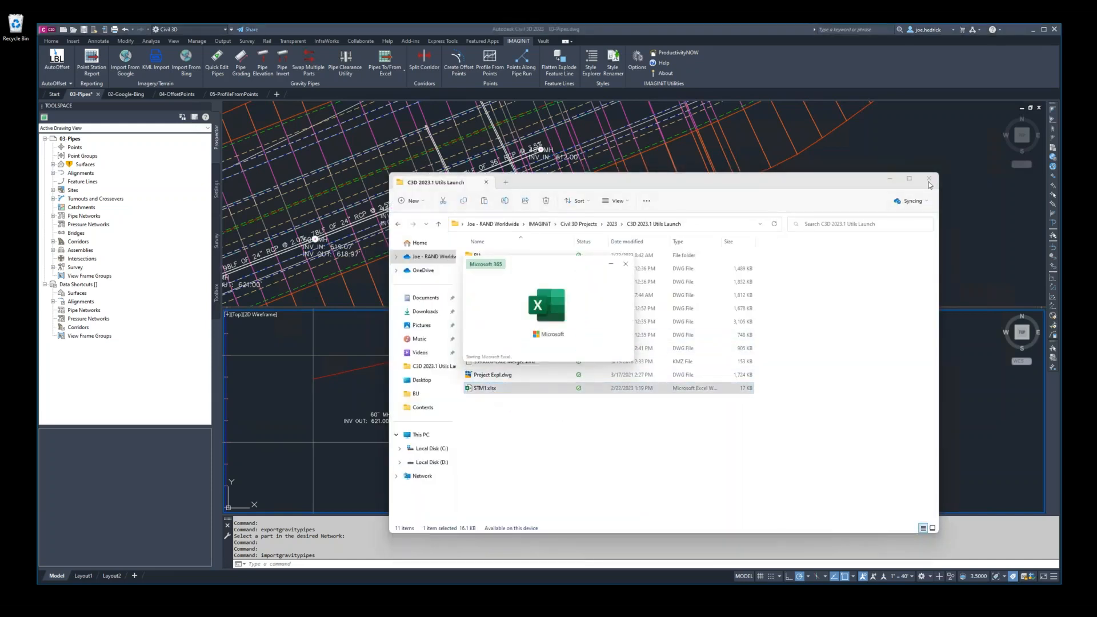
{"action": "left_click", "coordinate": [892, 179]}
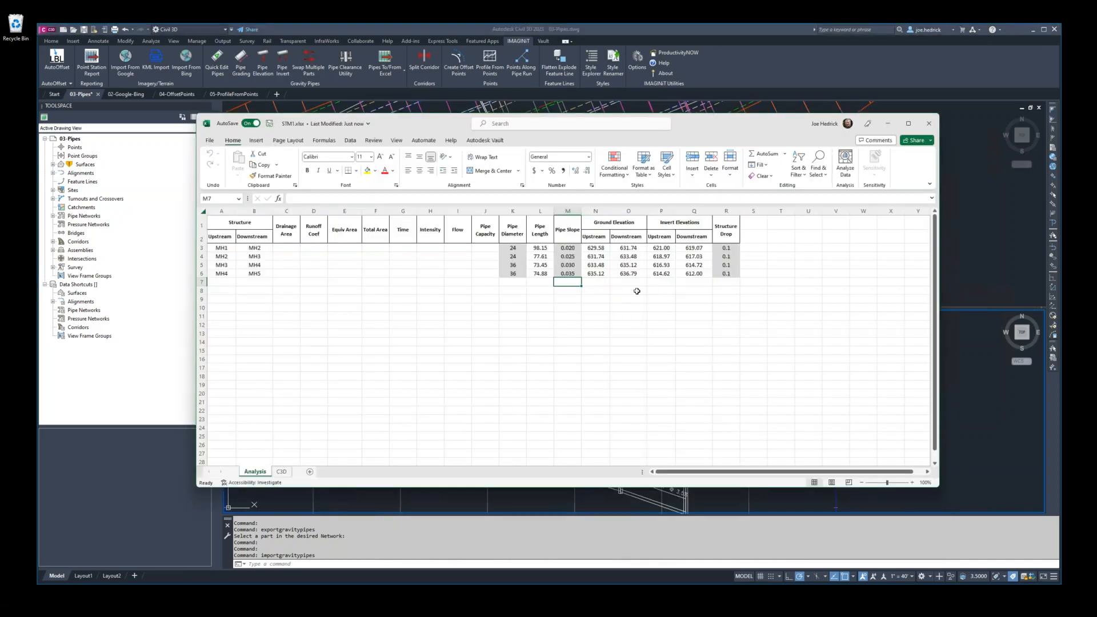
{"action": "left_click", "coordinate": [722, 257]}
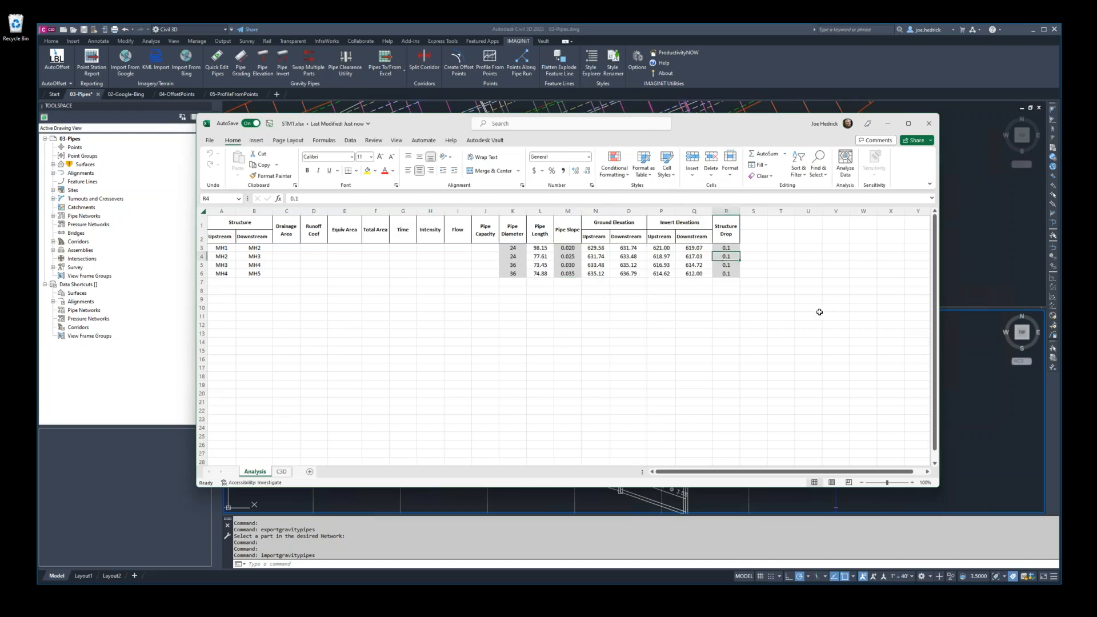
{"action": "type", "text": ".75"}
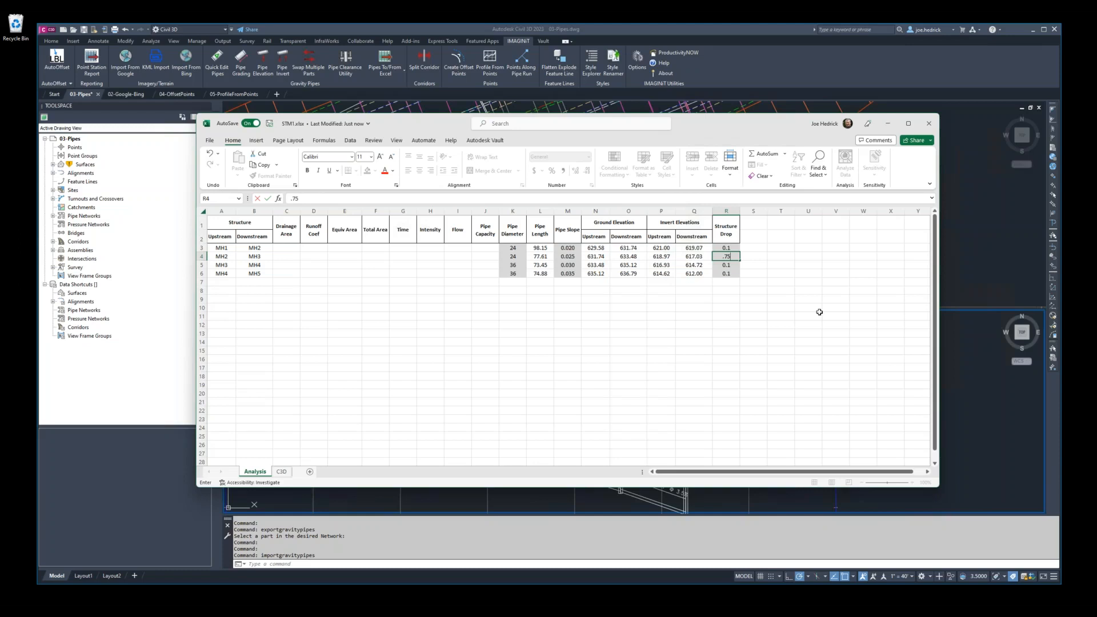
{"action": "key", "text": "Return"}
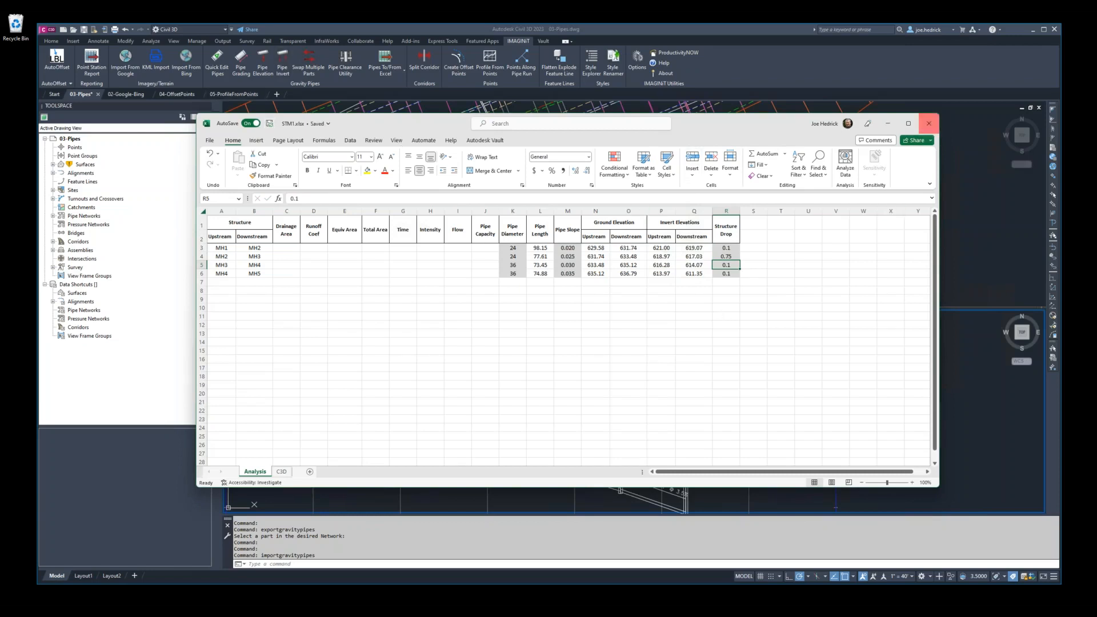
{"action": "left_click", "coordinate": [929, 124]}
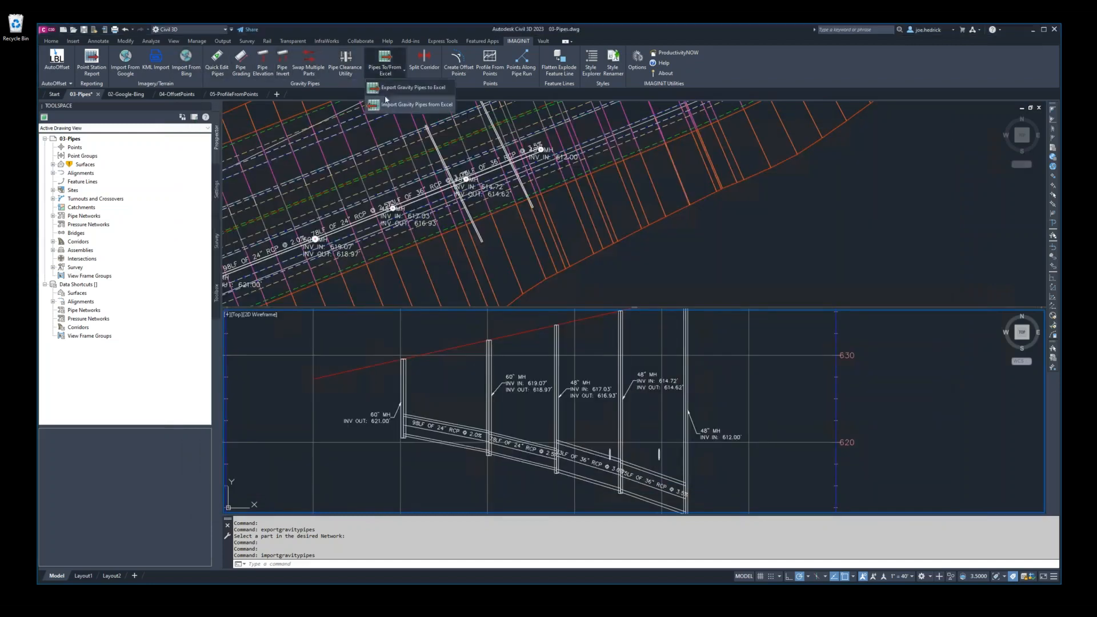
Step: Import the gravity pipes from STM1.xlsx into Civil 3D again with the Storm Import 2 configuration
{"action": "key", "text": "Return"}
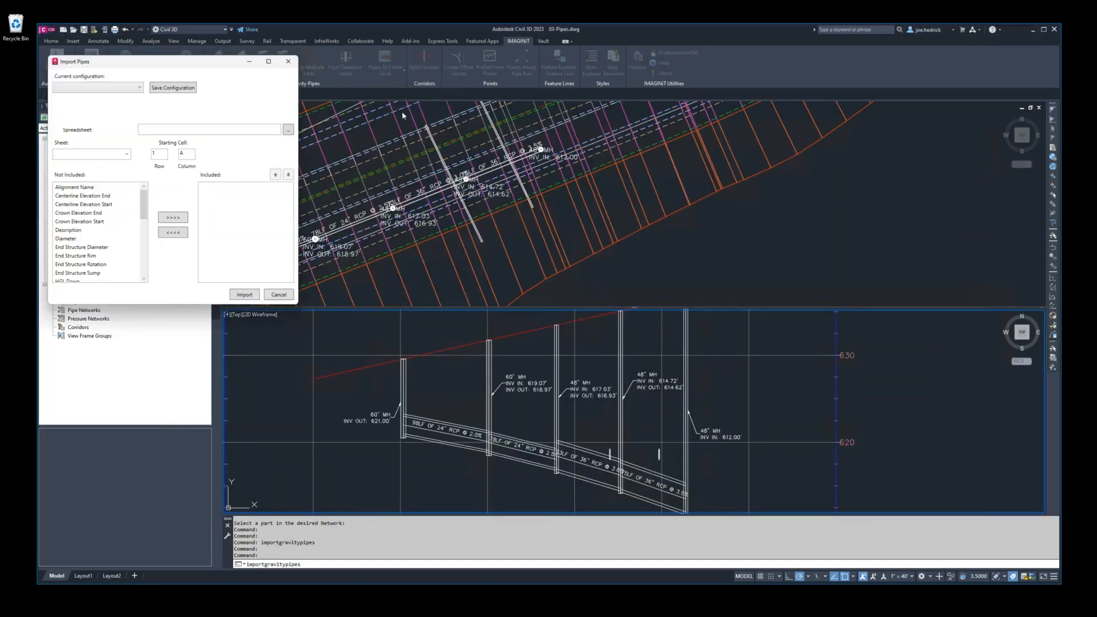
{"action": "left_click", "coordinate": [139, 89]}
{"action": "left_click", "coordinate": [97, 141]}
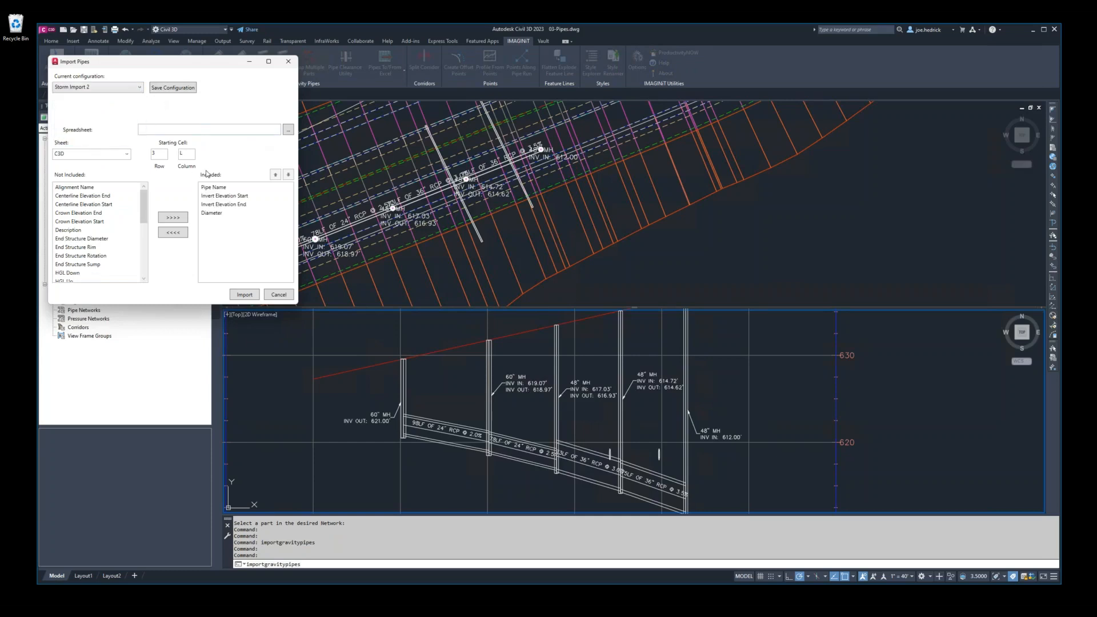
{"action": "left_click", "coordinate": [288, 129]}
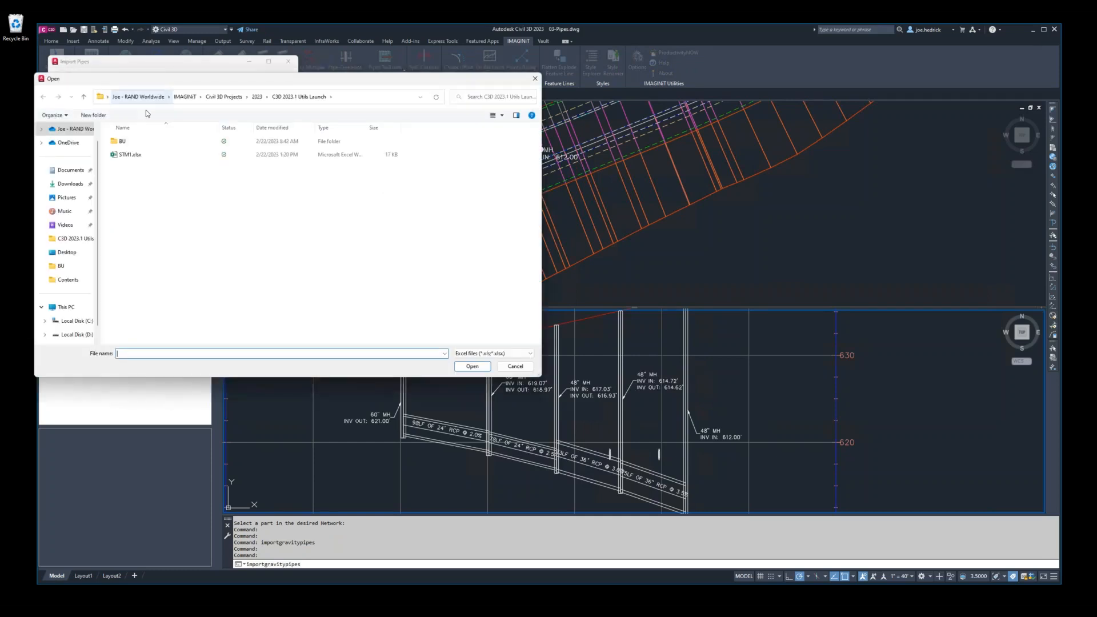
{"action": "double_click", "coordinate": [125, 154]}
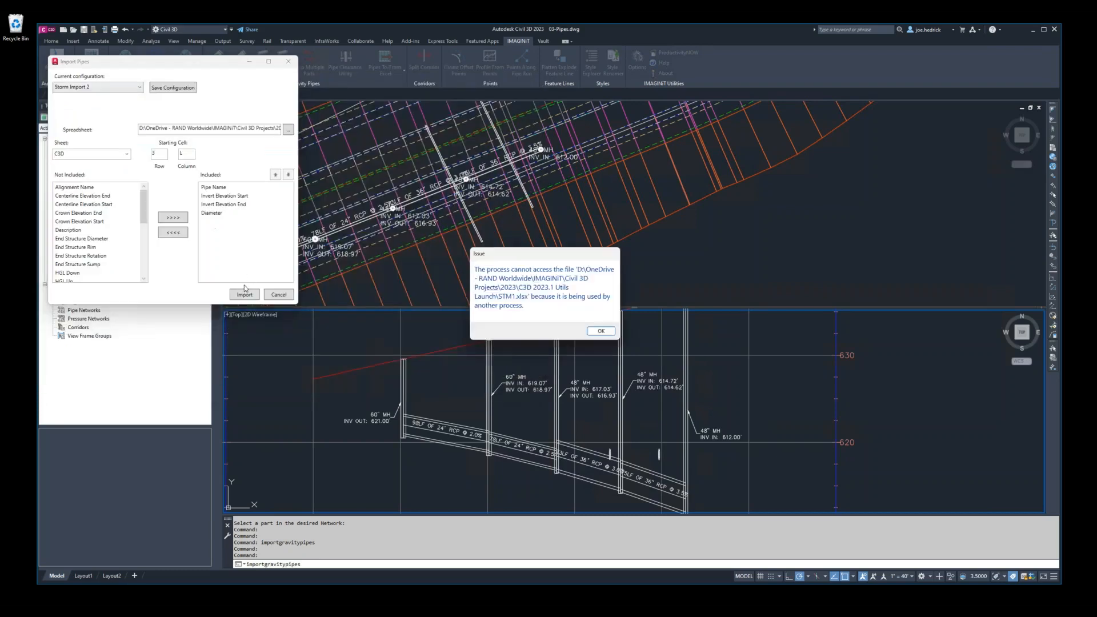
{"action": "left_click", "coordinate": [601, 332]}
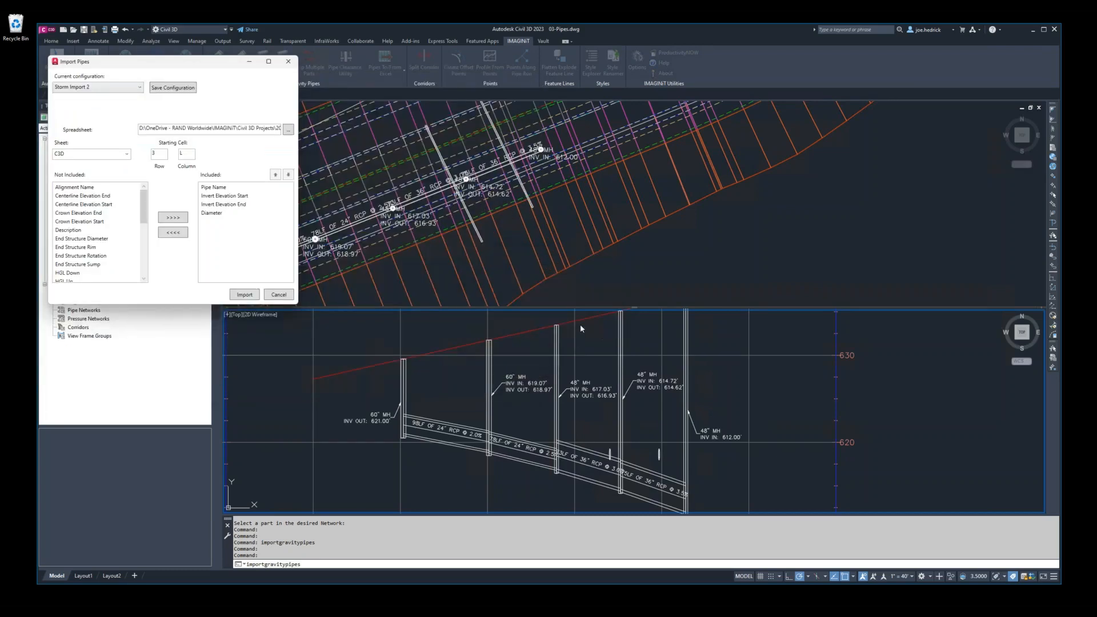
{"action": "left_click", "coordinate": [246, 296]}
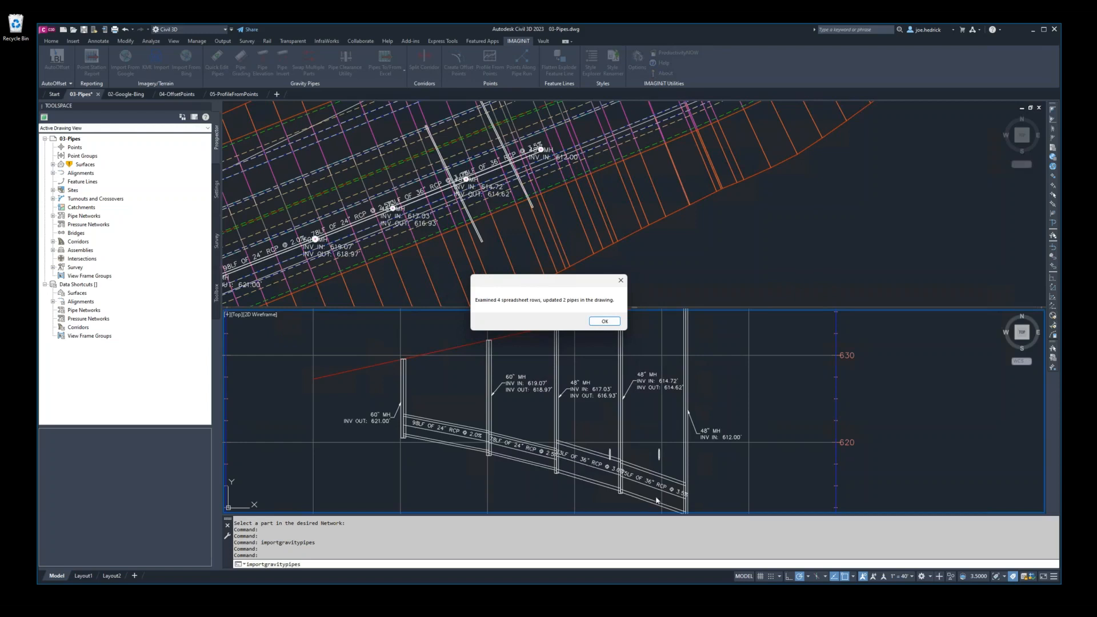
{"action": "left_click", "coordinate": [605, 321]}
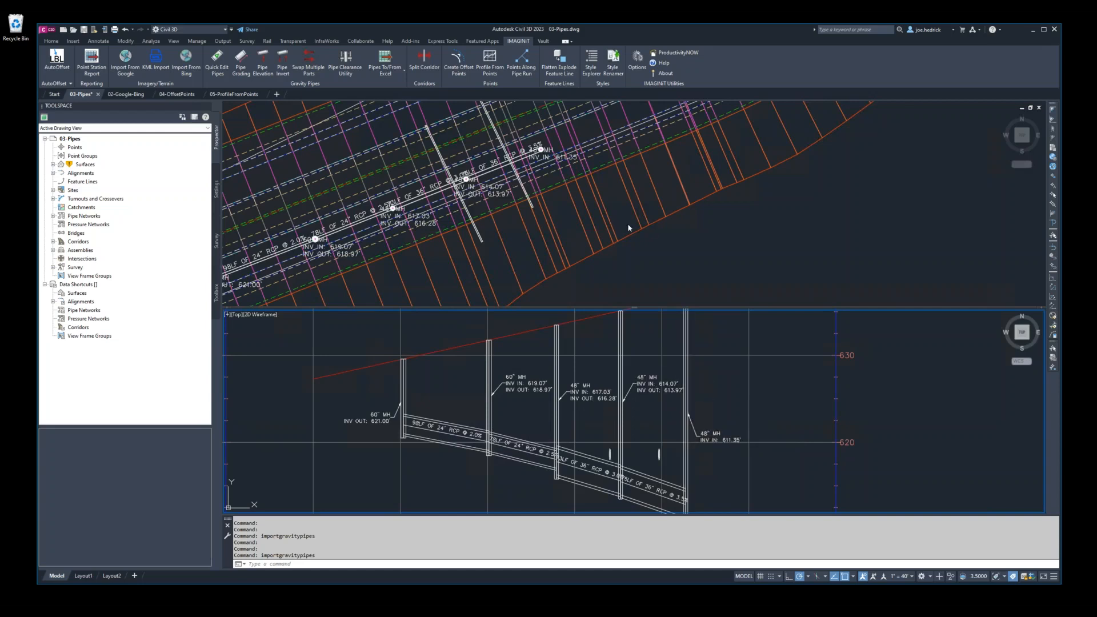
Step: Set the Pipe Clearance note label style to Standard and label the clearance where the MH3–MH4 pipe meets its crossing pipe
{"action": "left_click", "coordinate": [683, 241]}
{"action": "middle_click_drag", "start_coordinate": [570, 202], "coordinate": [634, 228]}
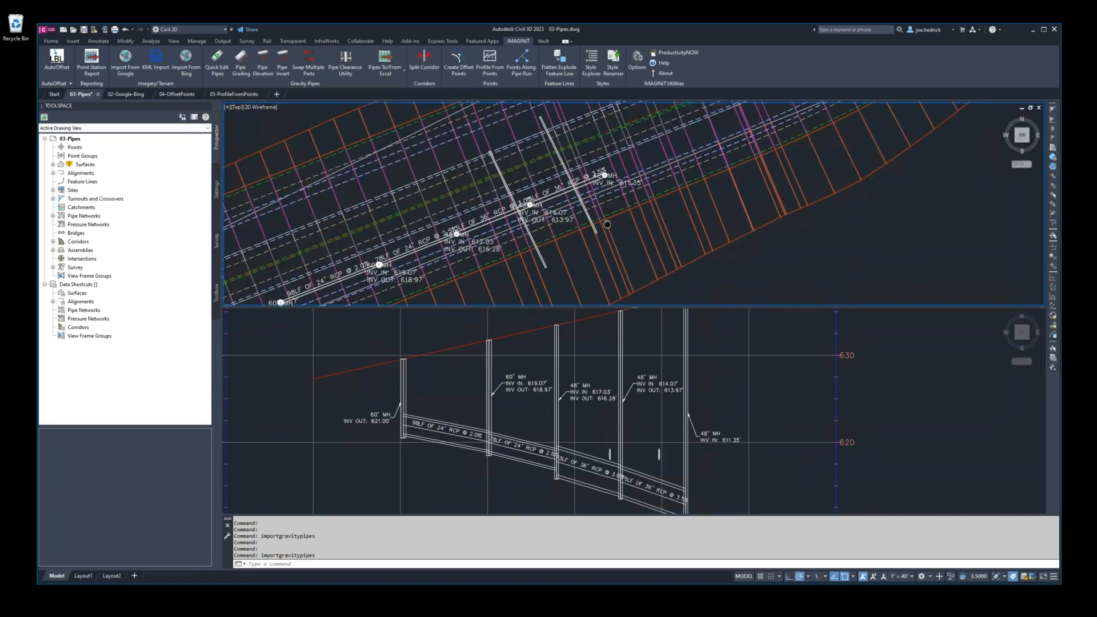
{"action": "scroll", "coordinate": [550, 214], "scroll_direction": "up", "scroll_amount": 4}
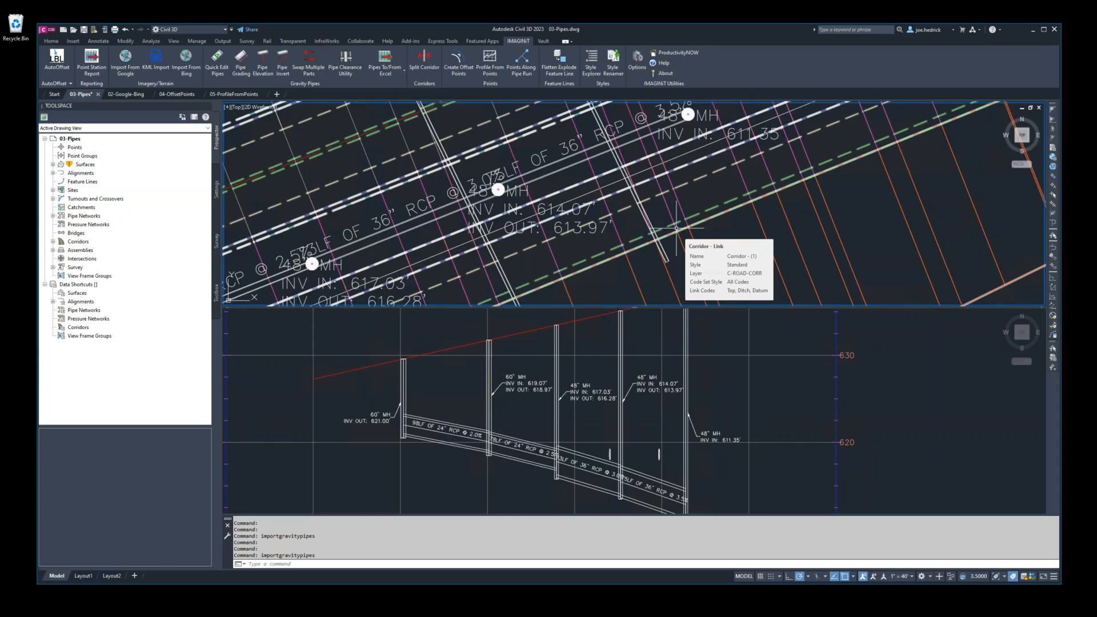
{"action": "left_click", "coordinate": [346, 63]}
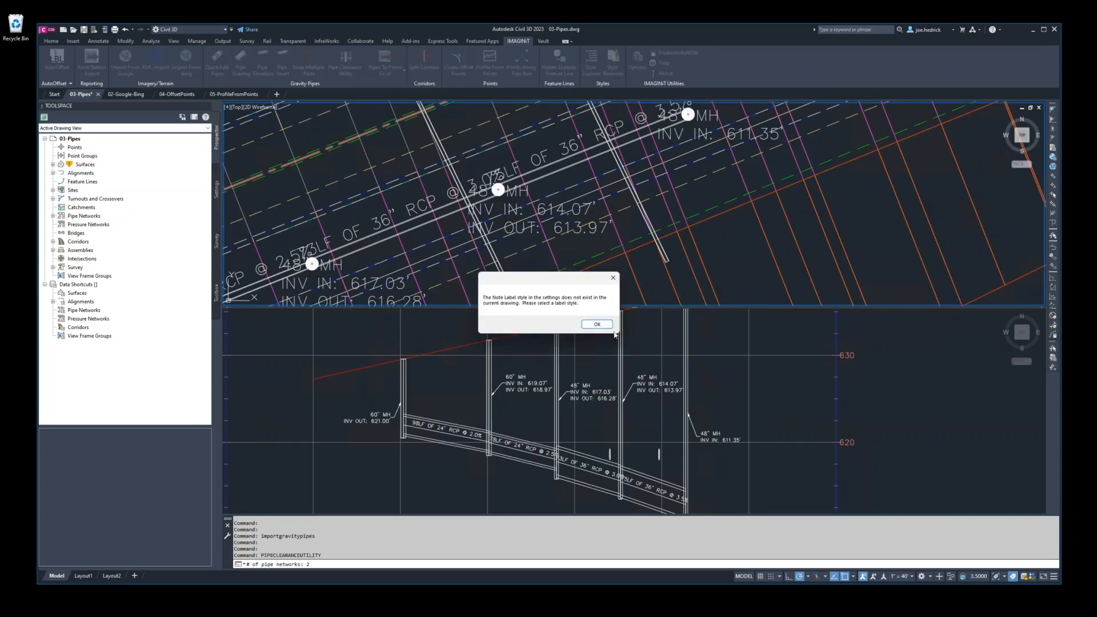
{"action": "left_click", "coordinate": [597, 324]}
{"action": "left_click", "coordinate": [120, 248]}
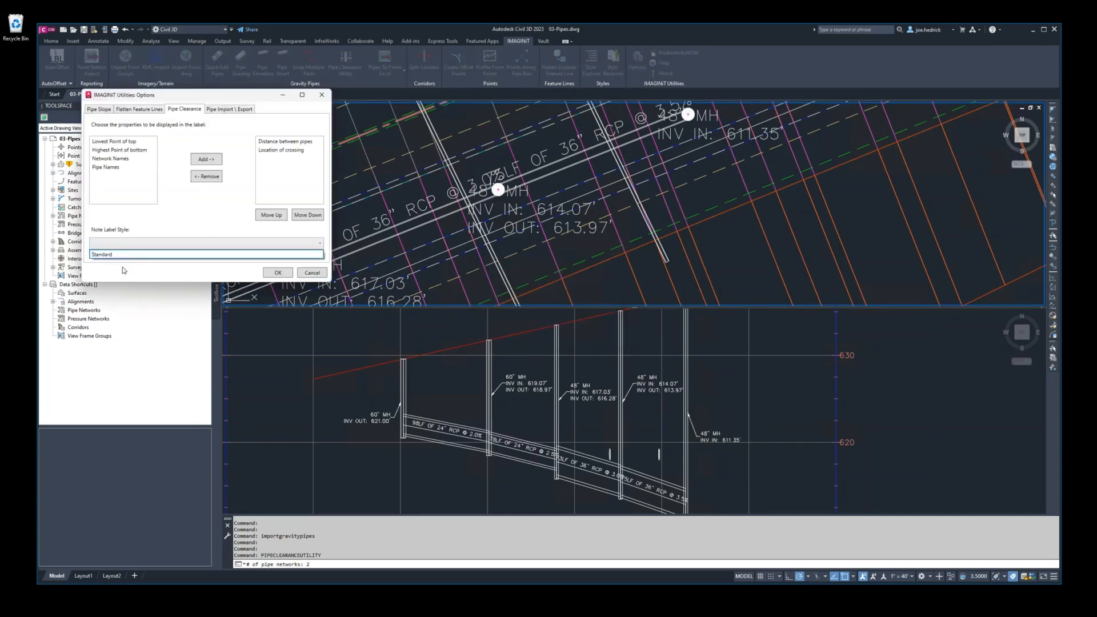
{"action": "left_click", "coordinate": [113, 258]}
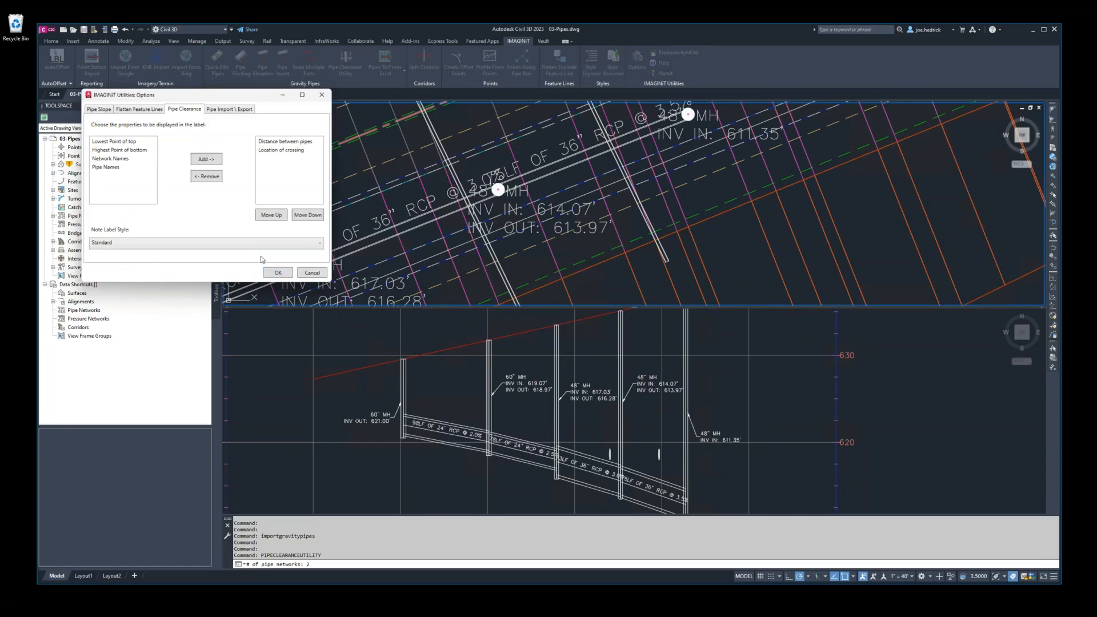
{"action": "left_click", "coordinate": [276, 273]}
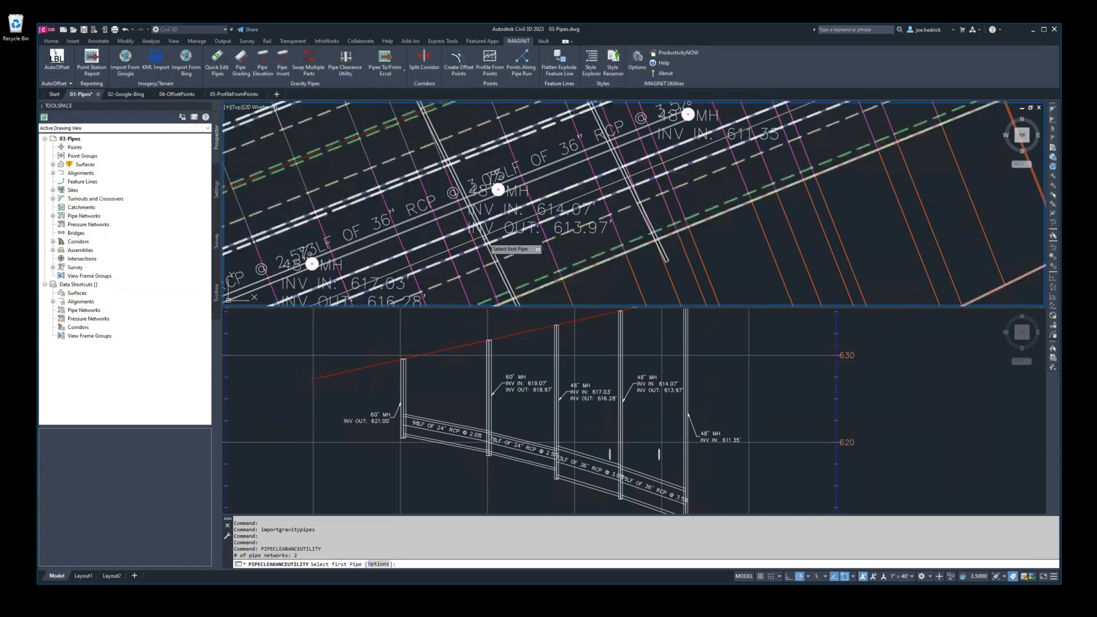
{"action": "left_click", "coordinate": [443, 217]}
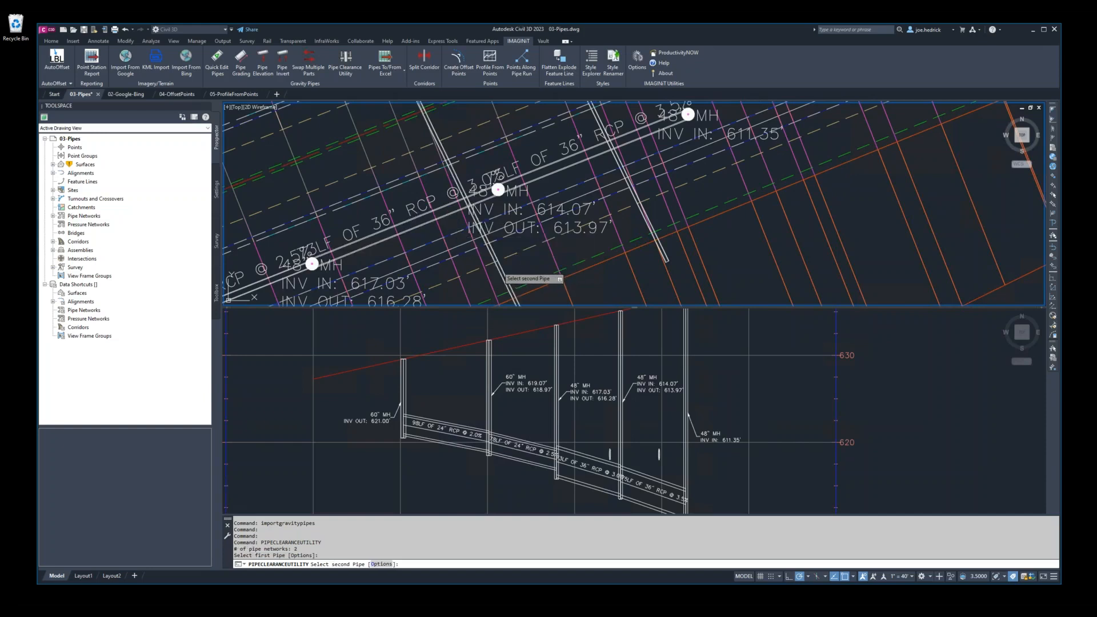
{"action": "left_click", "coordinate": [499, 270]}
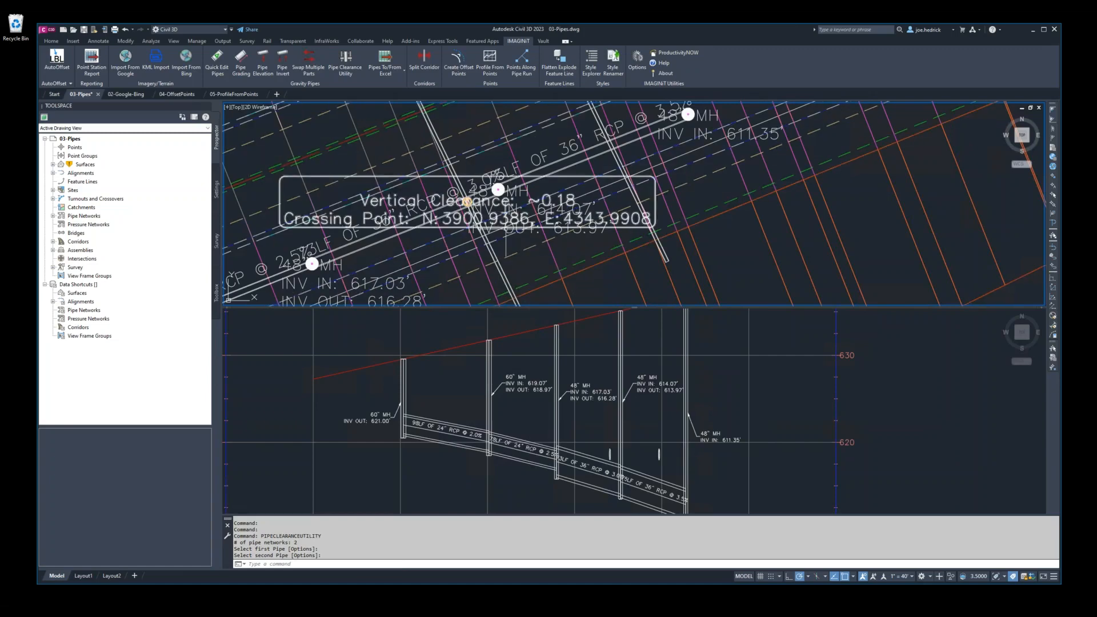
Step: Label the vertical clearance where the second crossing pipe meets the MH4–MH5 pipe in plan
{"action": "scroll", "coordinate": [518, 228], "scroll_direction": "down", "scroll_amount": 2}
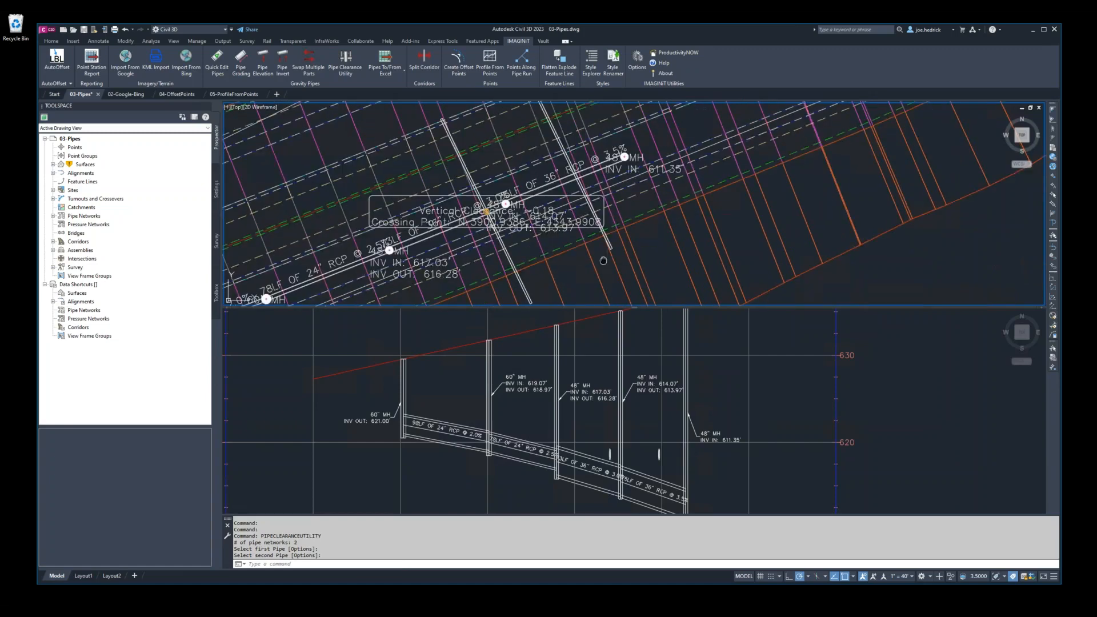
{"action": "middle_click_drag", "start_coordinate": [604, 260], "coordinate": [509, 248]}
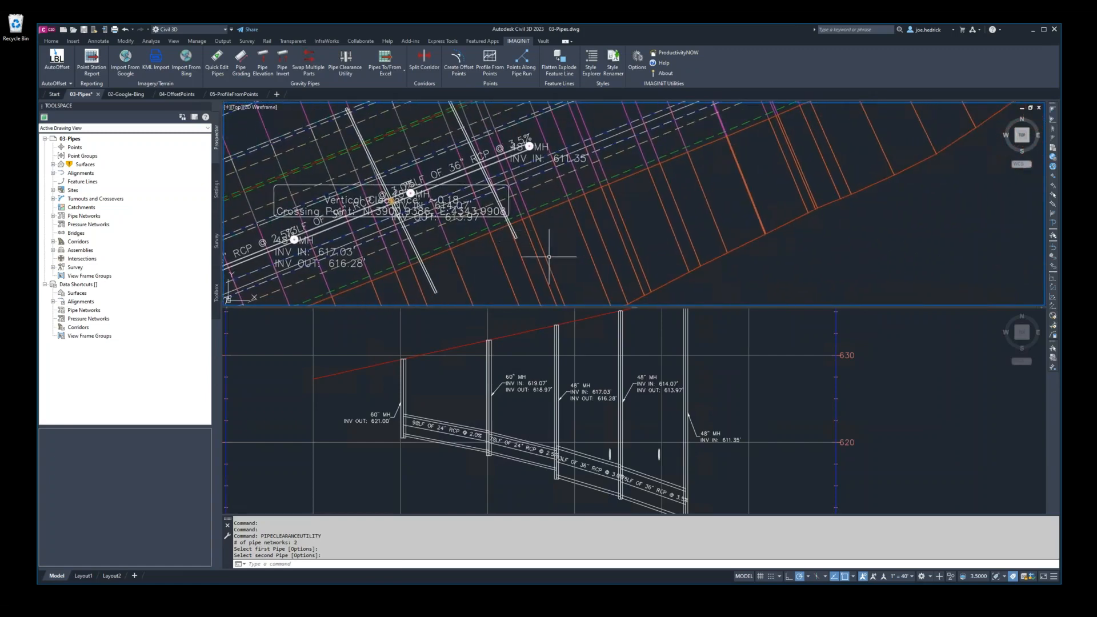
{"action": "left_click", "coordinate": [346, 60]}
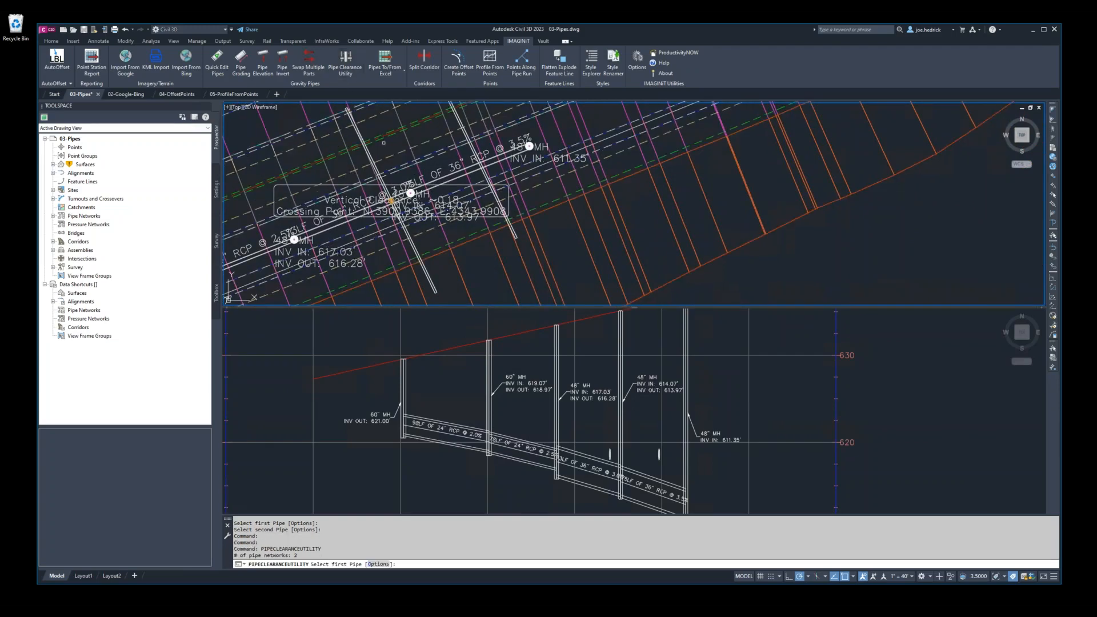
{"action": "left_click", "coordinate": [514, 179]}
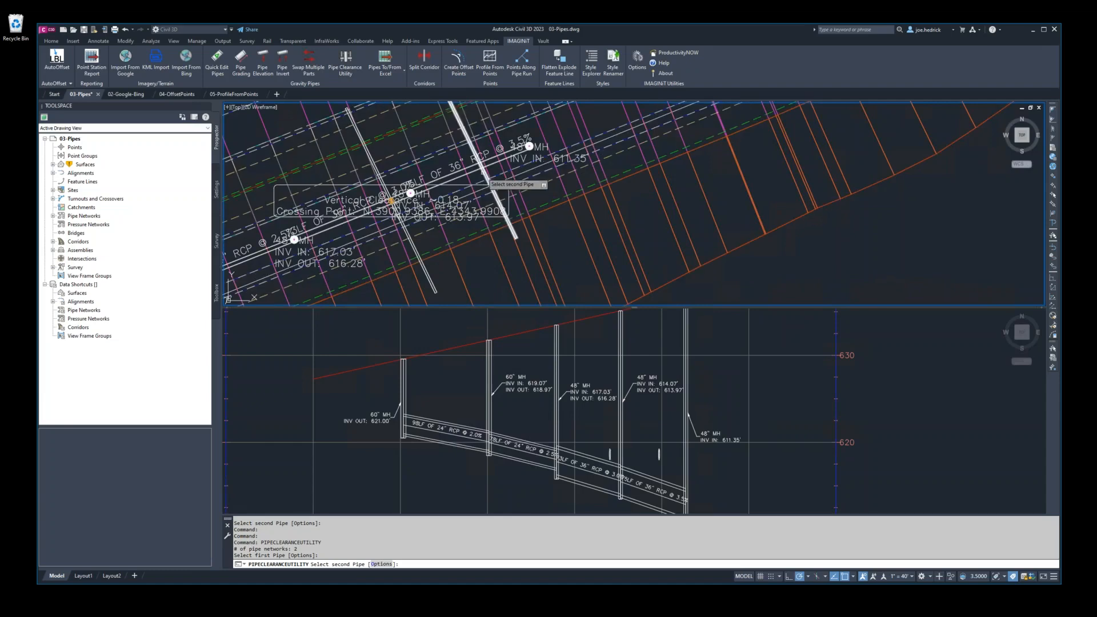
{"action": "left_click", "coordinate": [516, 181]}
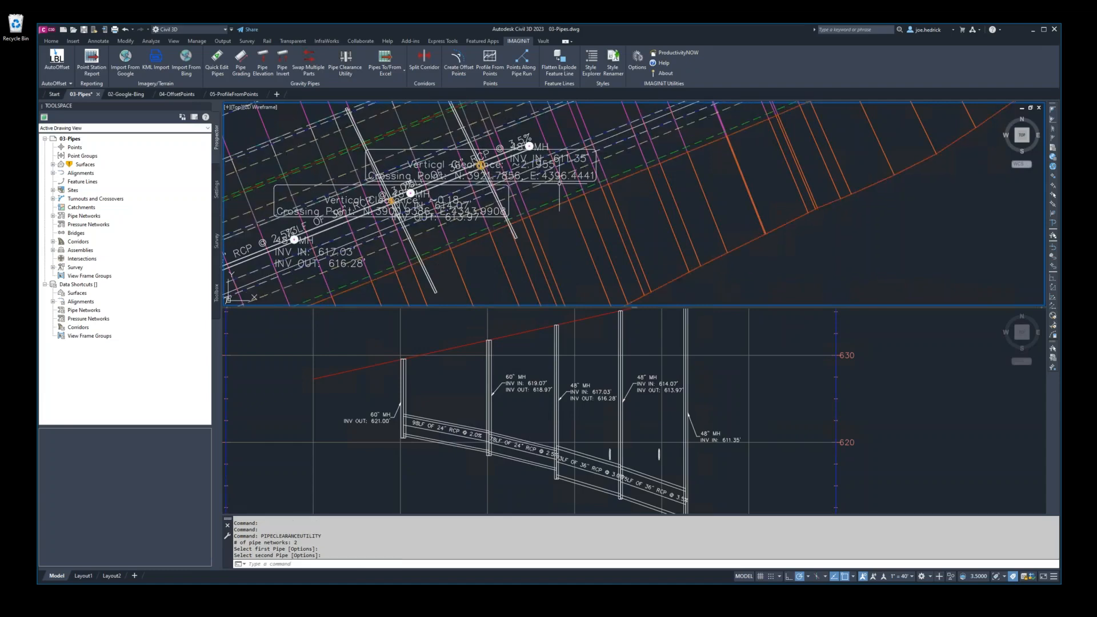
Step: Move both vertical clearance labels off the pipe crossings into the open area southeast of the pipes, leaving leaders back to the crossing points
{"action": "left_click", "coordinate": [480, 165]}
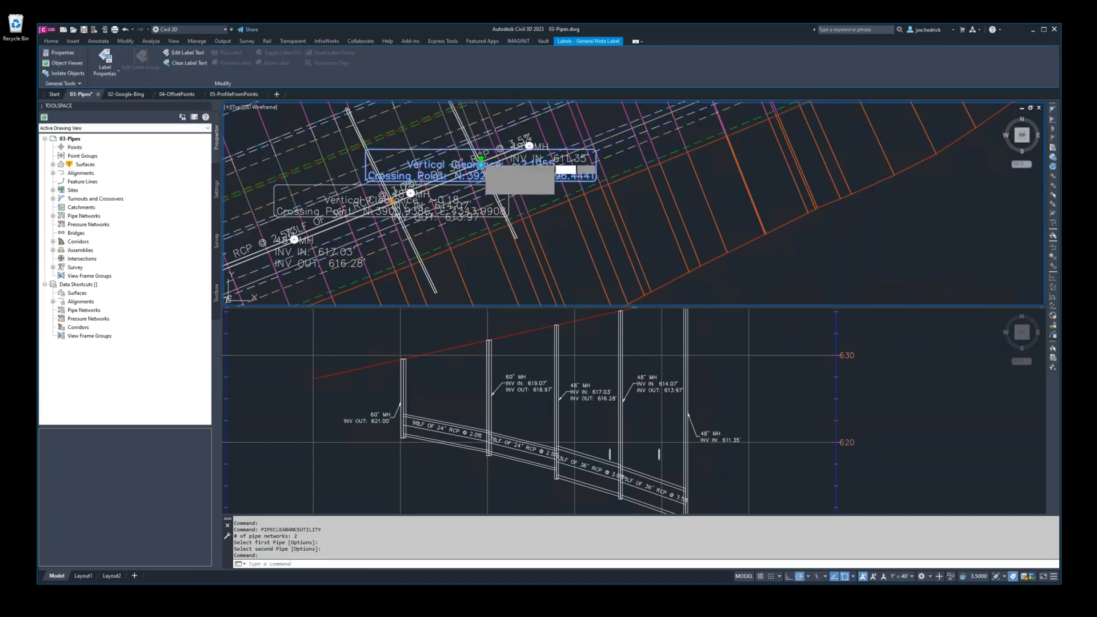
{"action": "left_click", "coordinate": [481, 159]}
{"action": "left_click", "coordinate": [616, 232]}
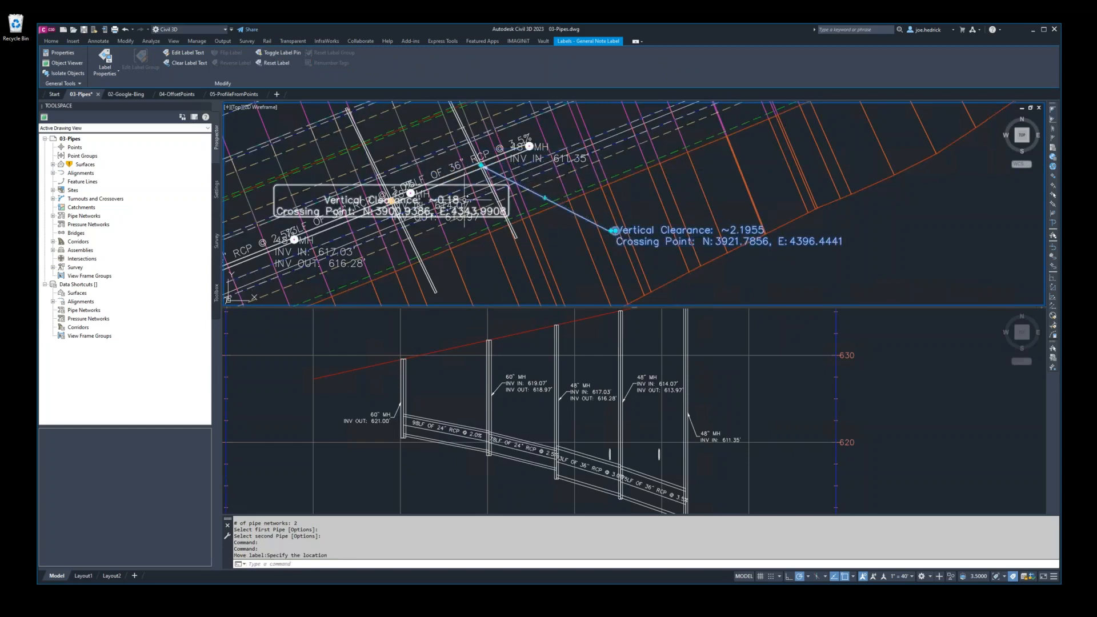
{"action": "left_click", "coordinate": [392, 200]}
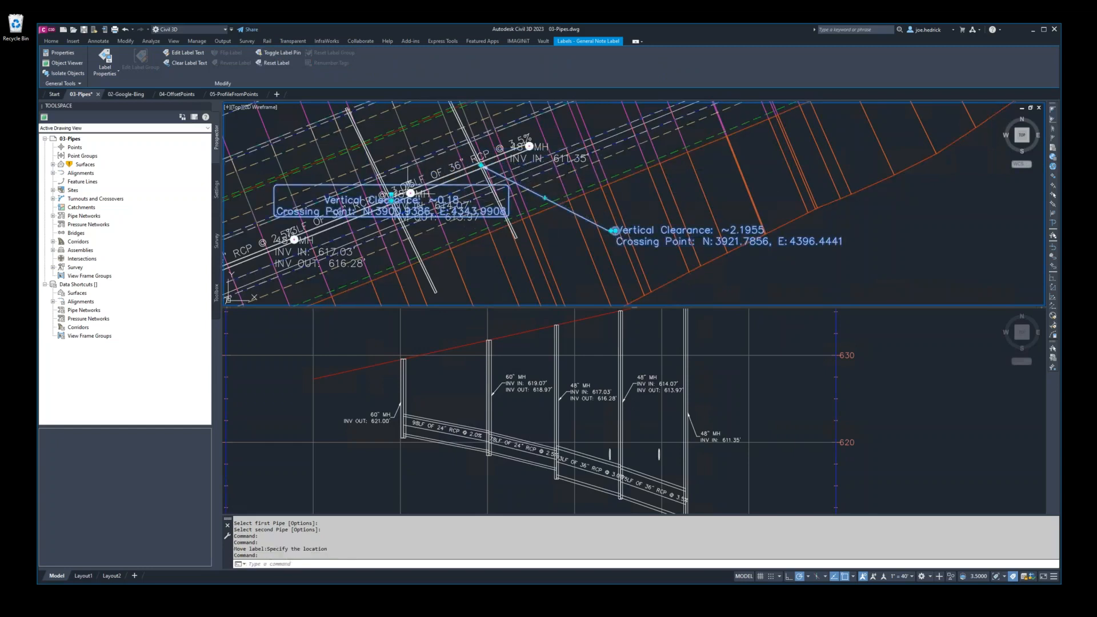
{"action": "mouse_move", "coordinate": [393, 195]}
{"action": "left_click", "coordinate": [425, 211]}
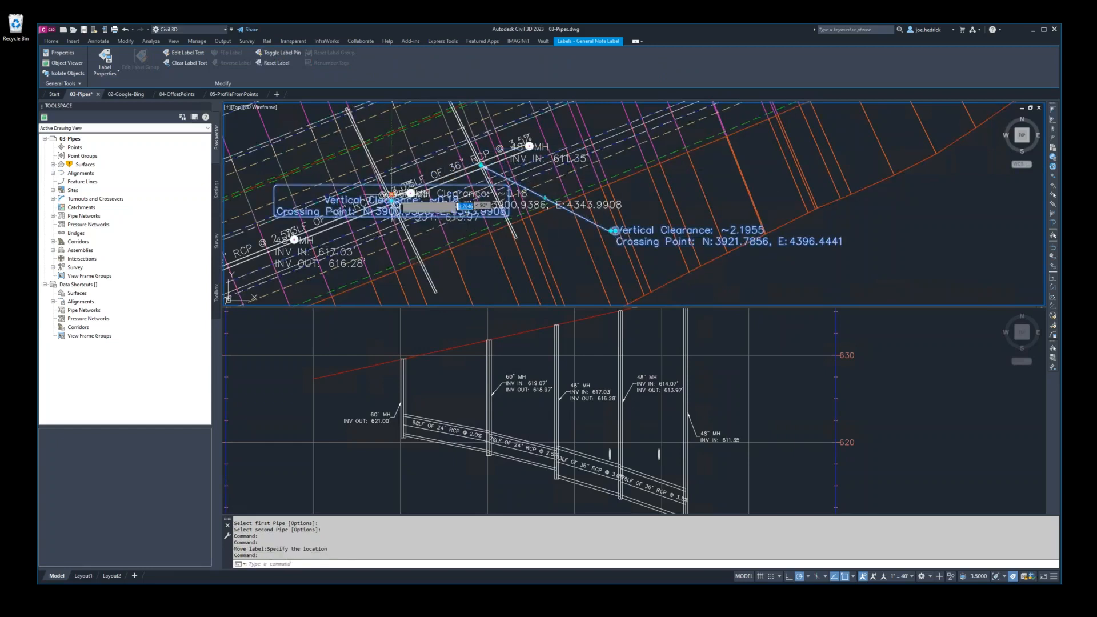
{"action": "left_click", "coordinate": [548, 267]}
{"action": "key", "text": "Escape"}
{"action": "key", "text": "Escape"}
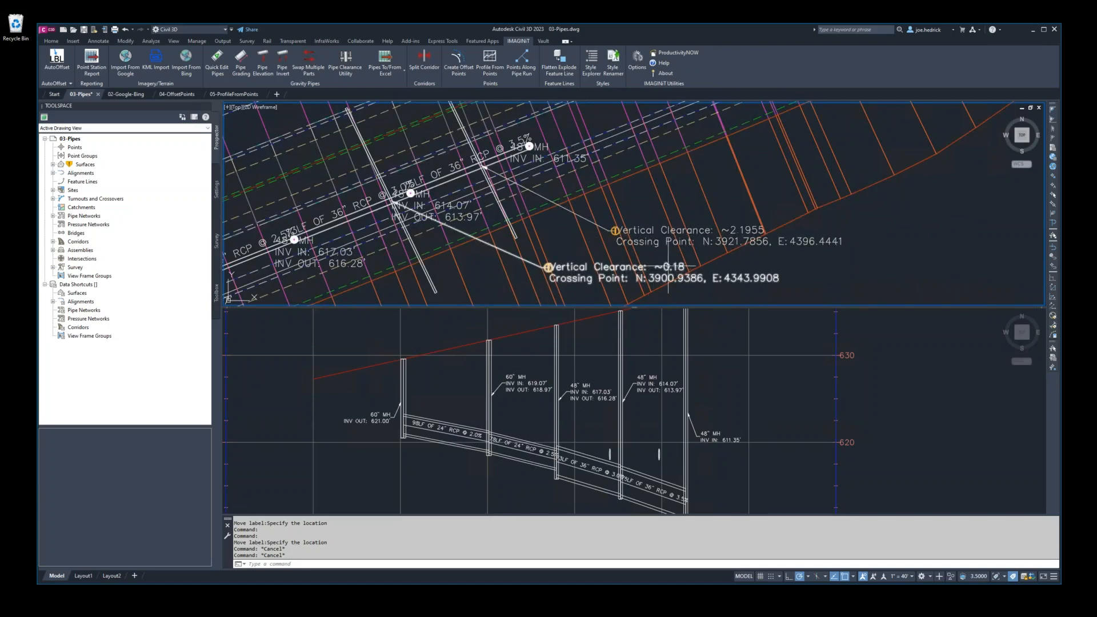
Step: Swap all structures in the storm pipe network to the 72 inch Cylindrical Structure of the Cylindrical Junction Structure NF family
{"action": "mouse_move", "coordinate": [666, 271]}
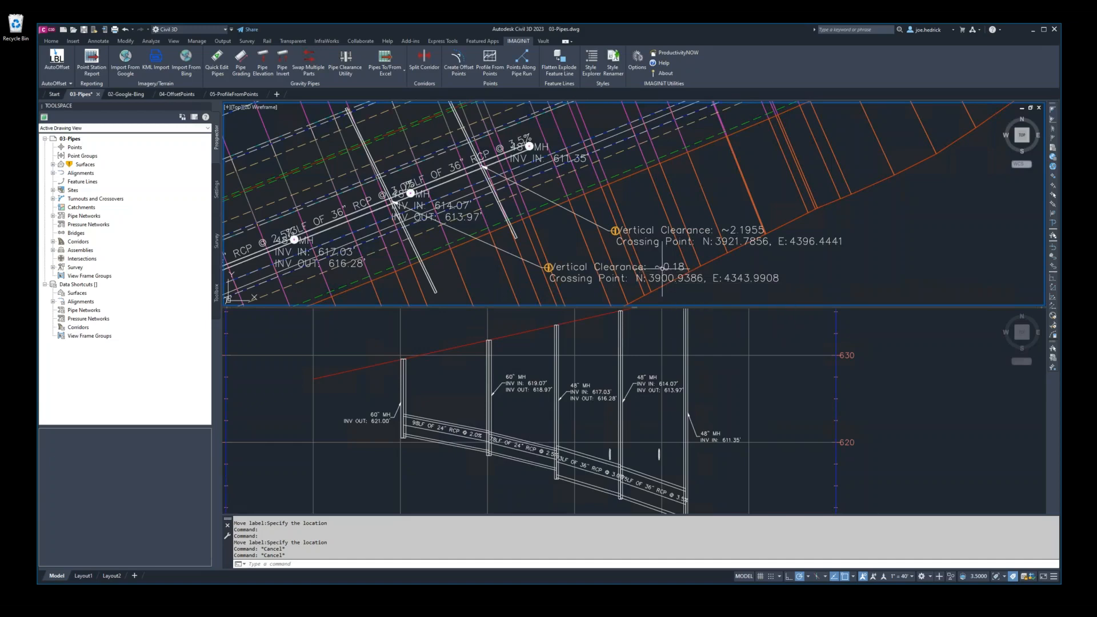
{"action": "scroll", "coordinate": [393, 242], "scroll_direction": "down", "scroll_amount": 3}
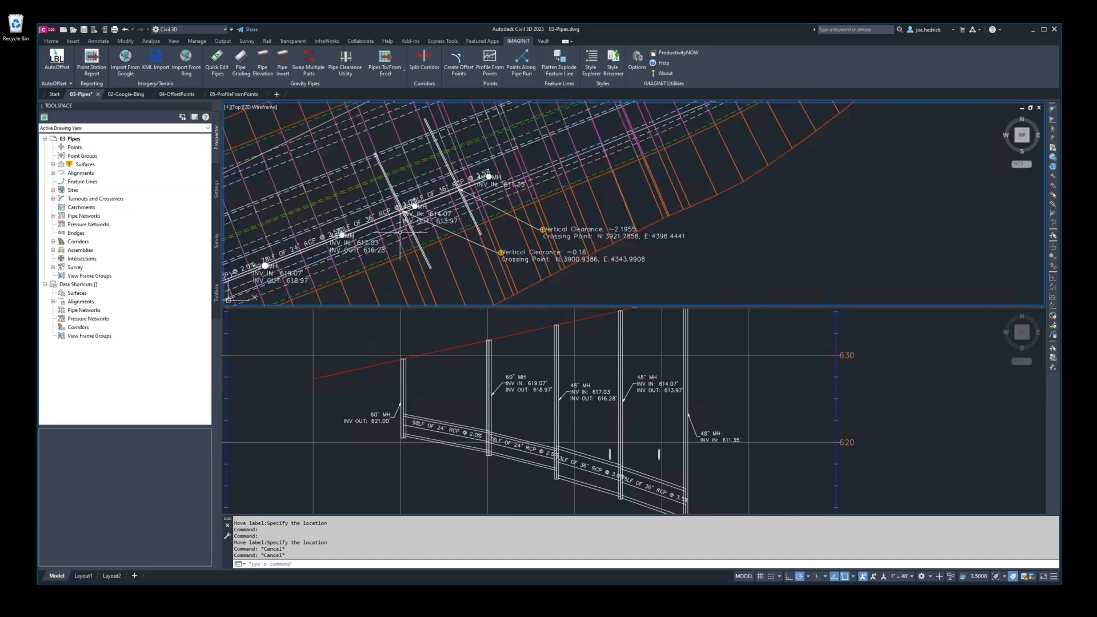
{"action": "middle_click_drag", "start_coordinate": [380, 240], "coordinate": [525, 211]}
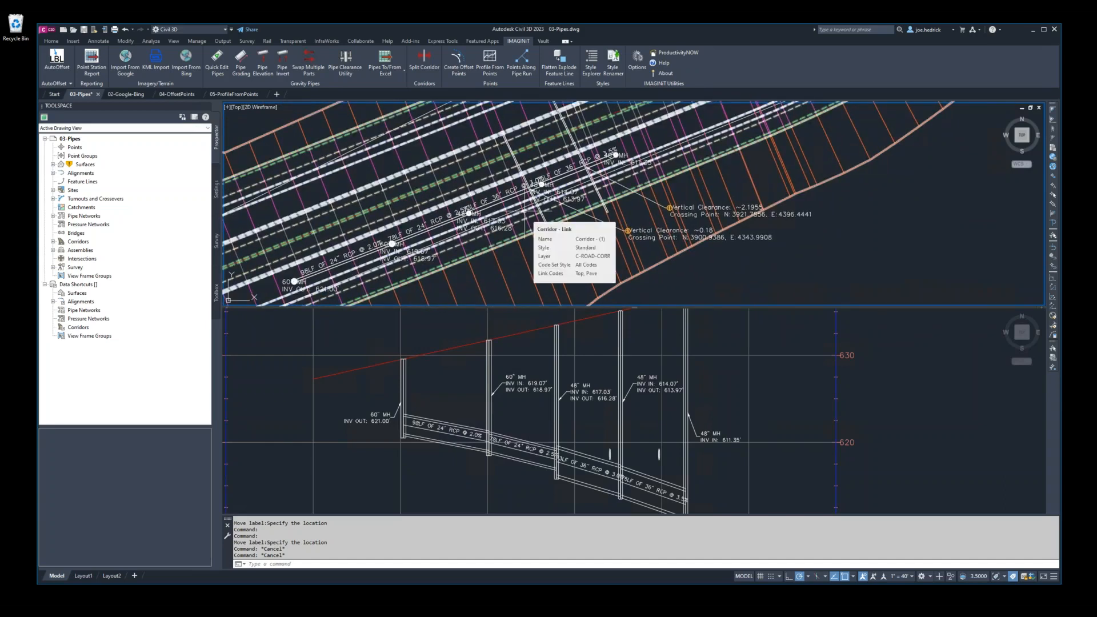
{"action": "left_click", "coordinate": [306, 69]}
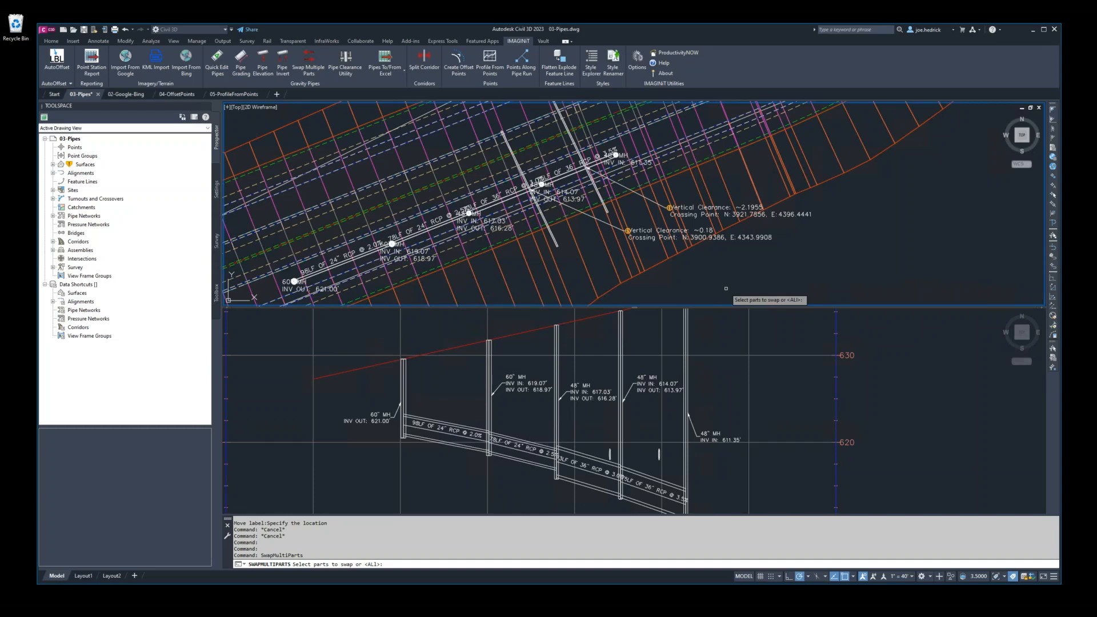
{"action": "type", "text": "AL"}
{"action": "key", "text": "Return"}
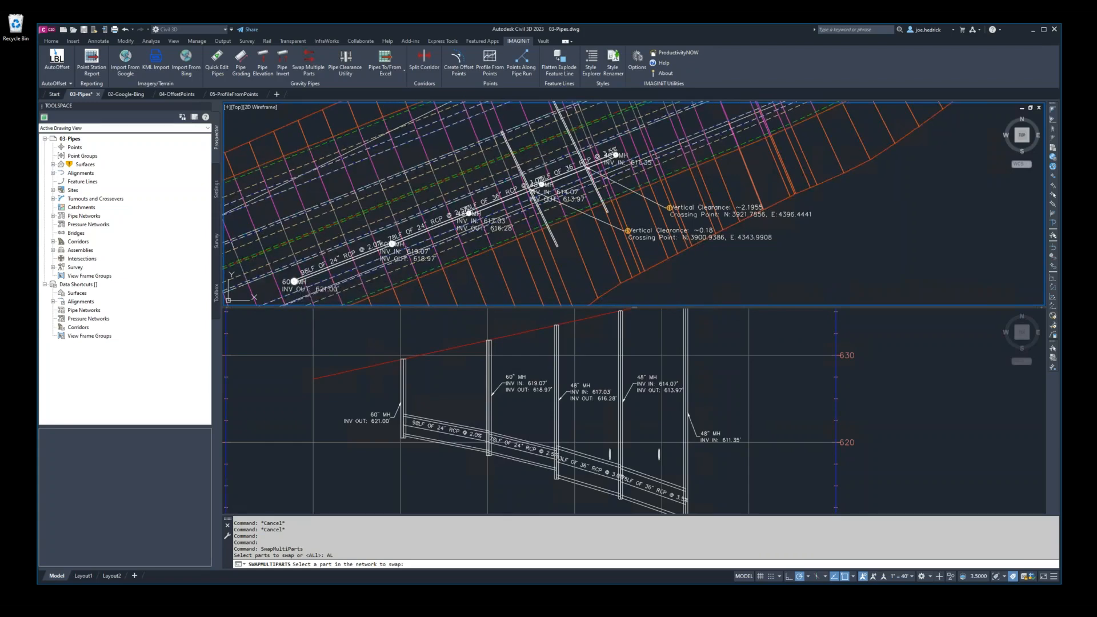
{"action": "left_click", "coordinate": [294, 282]}
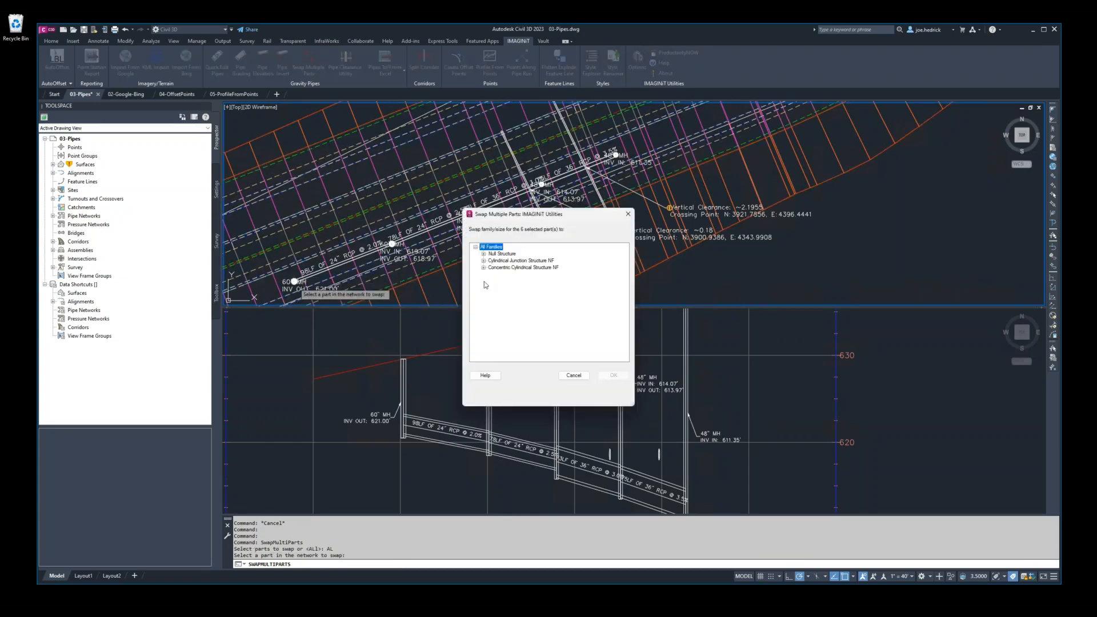
{"action": "left_click", "coordinate": [483, 261]}
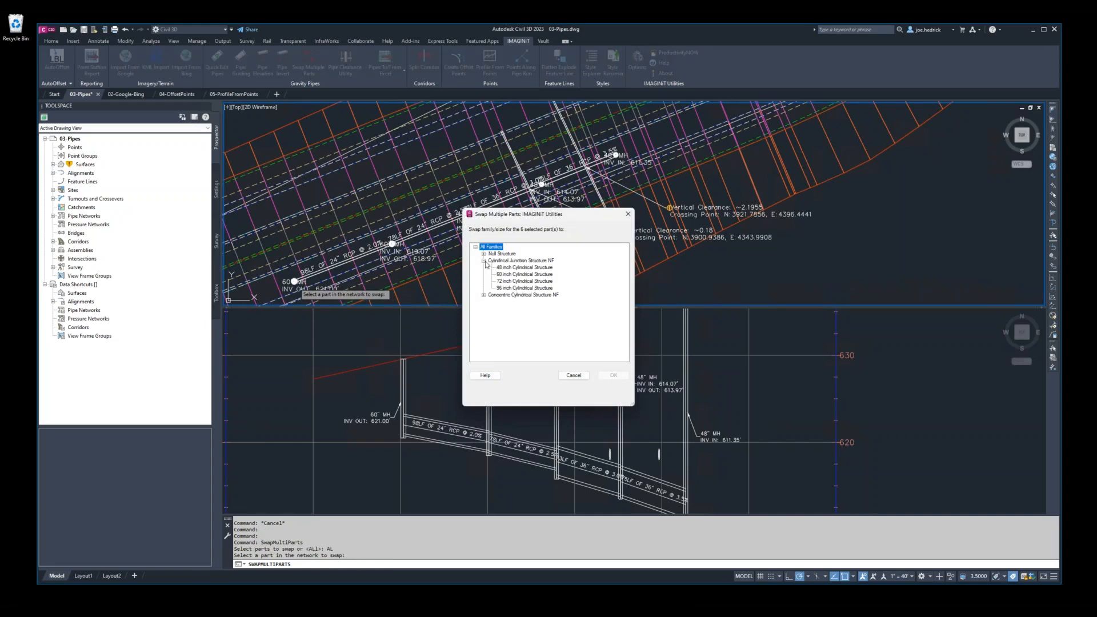
{"action": "left_click", "coordinate": [517, 282]}
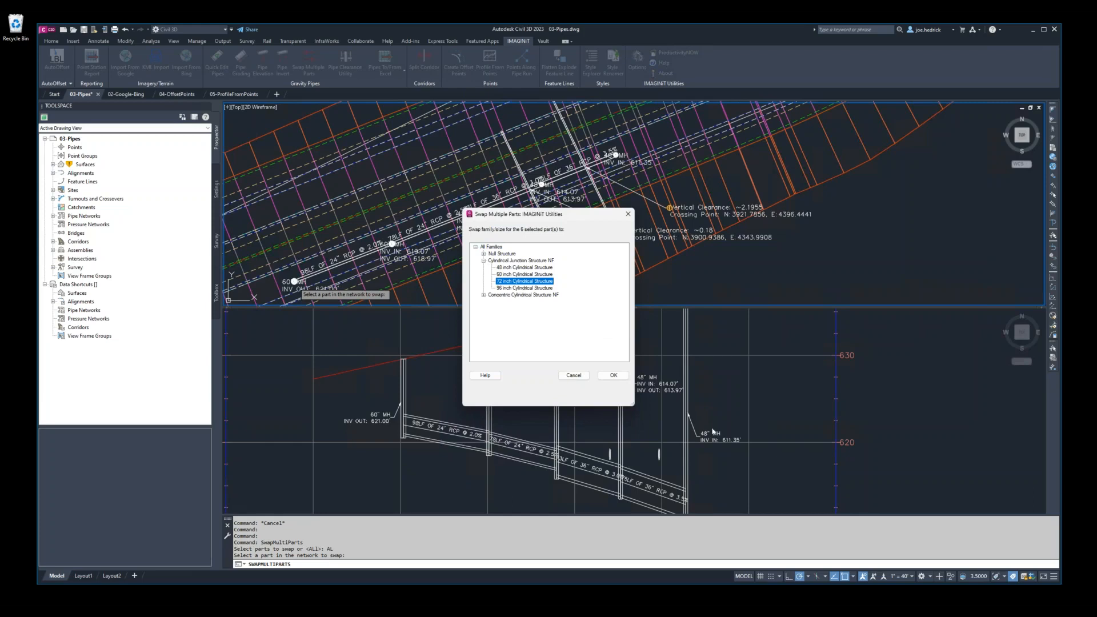
{"action": "mouse_move", "coordinate": [502, 218]}
{"action": "left_mouse_down"}
{"action": "mouse_move", "coordinate": [633, 218]}
{"action": "mouse_move", "coordinate": [724, 148]}
{"action": "left_mouse_up"}
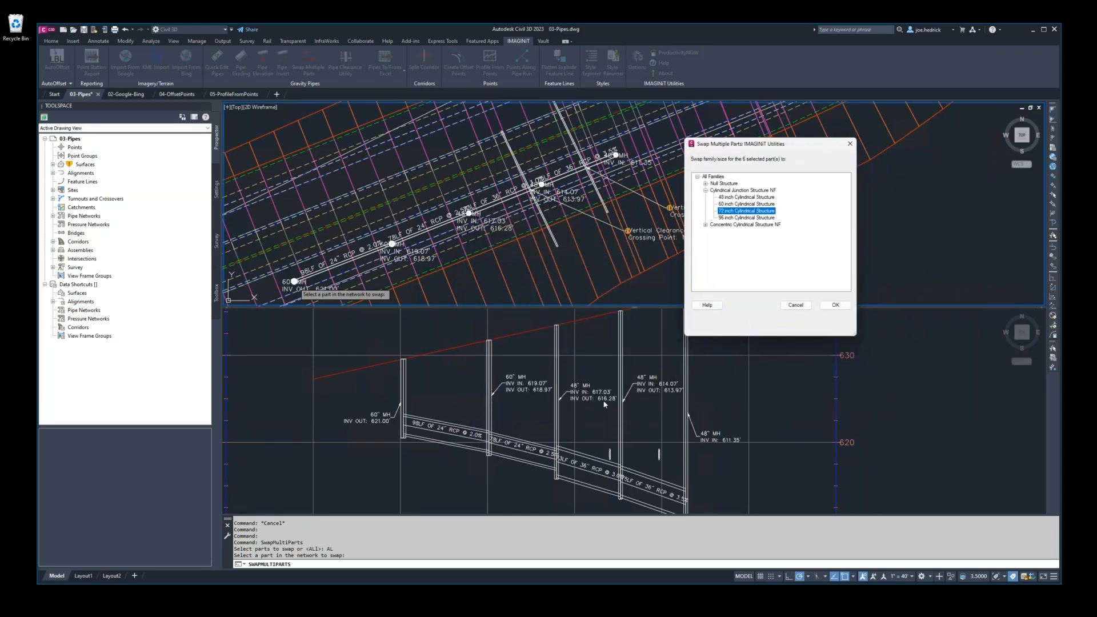
{"action": "left_click", "coordinate": [834, 305]}
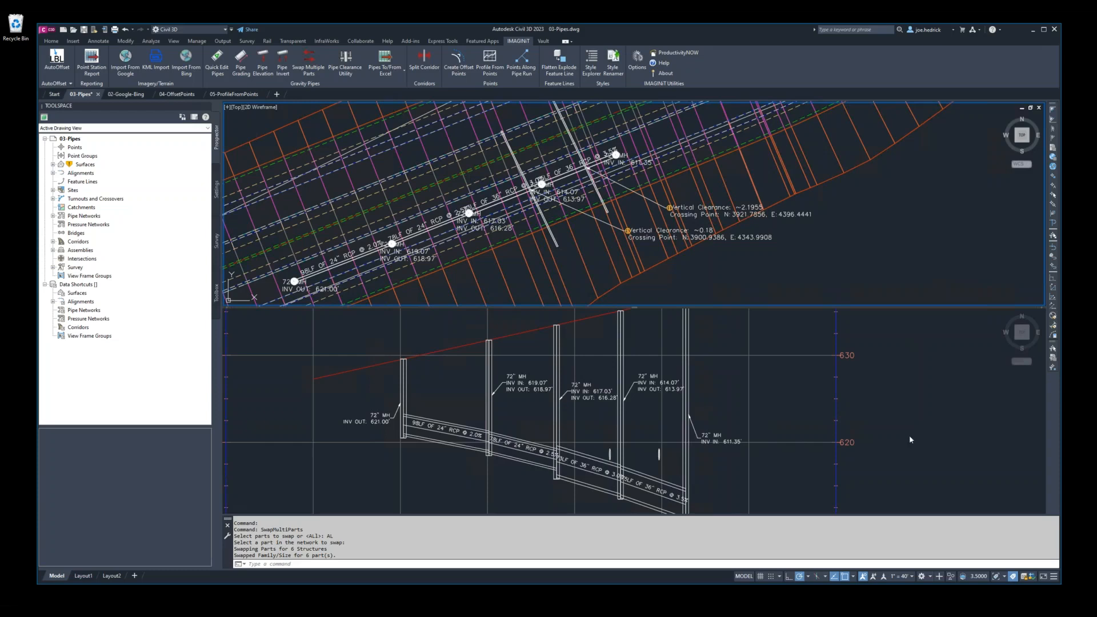
Step: Switch to the 02-Google-Bing drawing and review the Pipe Clearance, Pipe Import/Export and Flatten Feature Lines options of the IMAGINiT utilities
{"action": "left_click", "coordinate": [122, 97]}
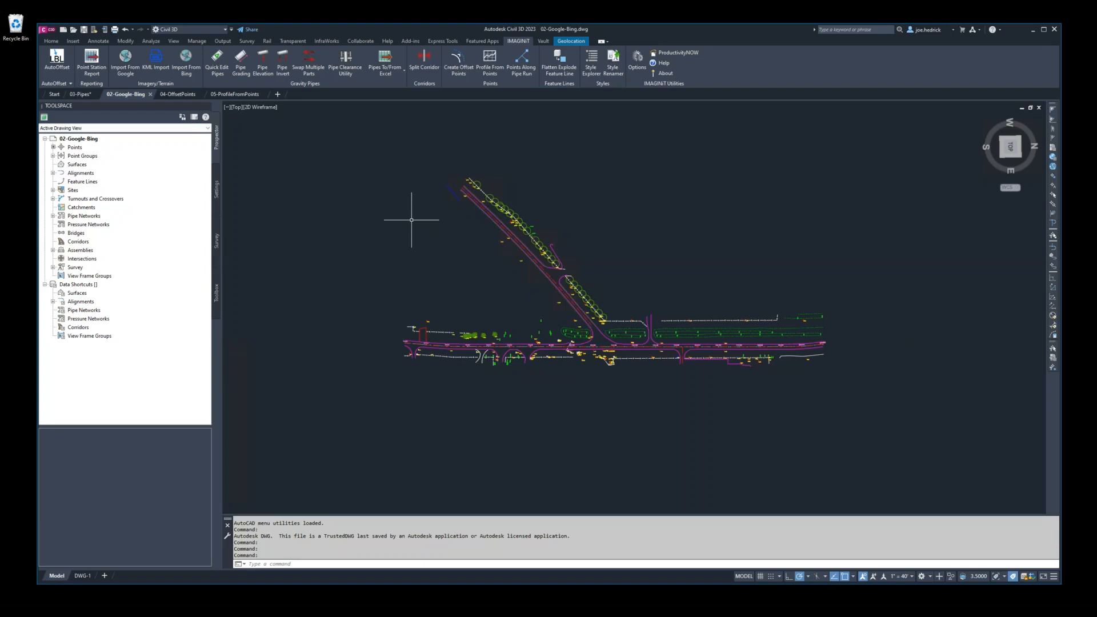
{"action": "left_click", "coordinate": [636, 73]}
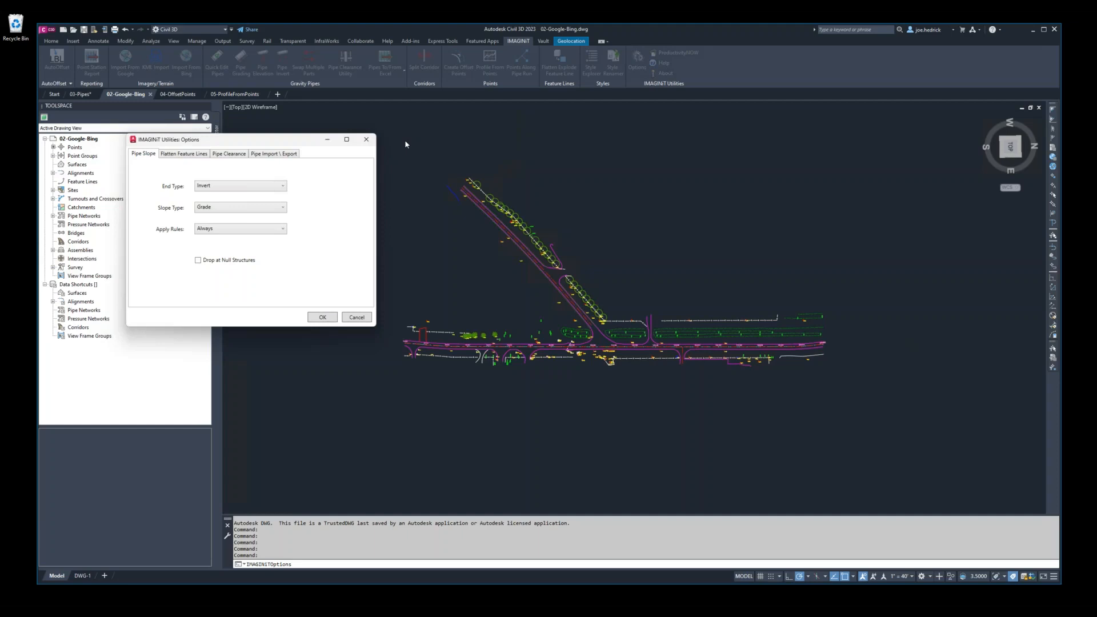
{"action": "left_click", "coordinate": [229, 154]}
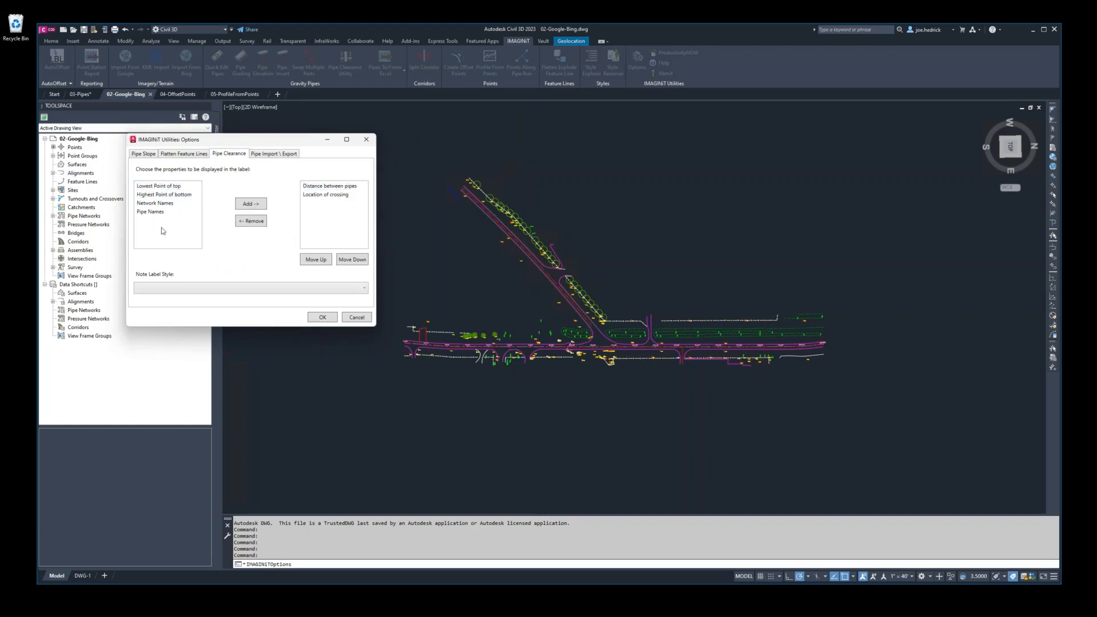
{"action": "left_click", "coordinate": [276, 155]}
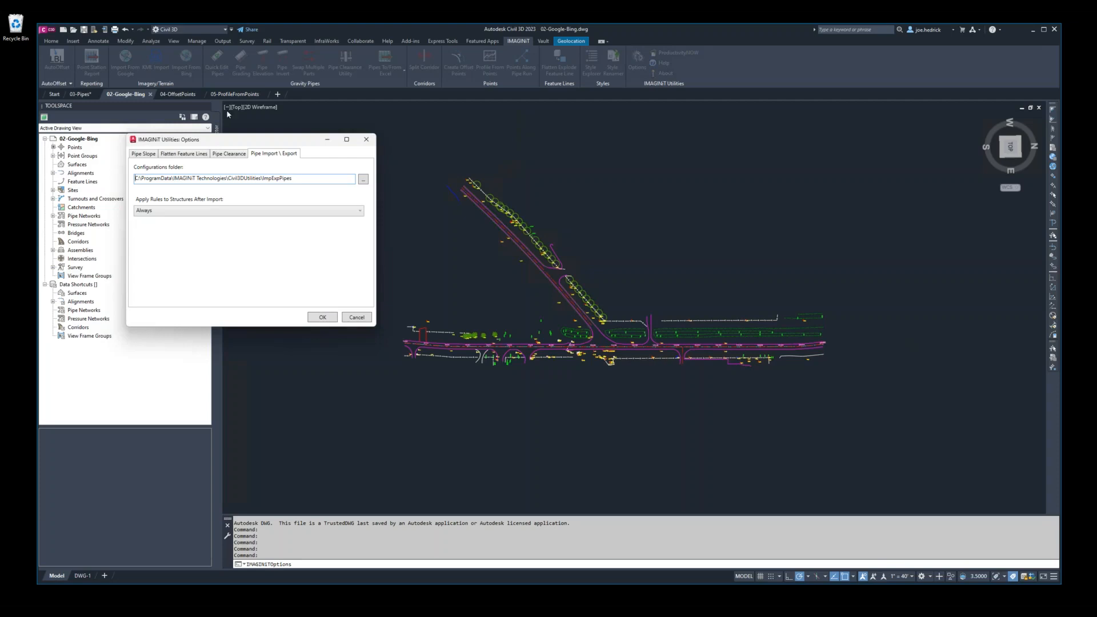
{"action": "left_click", "coordinate": [189, 156]}
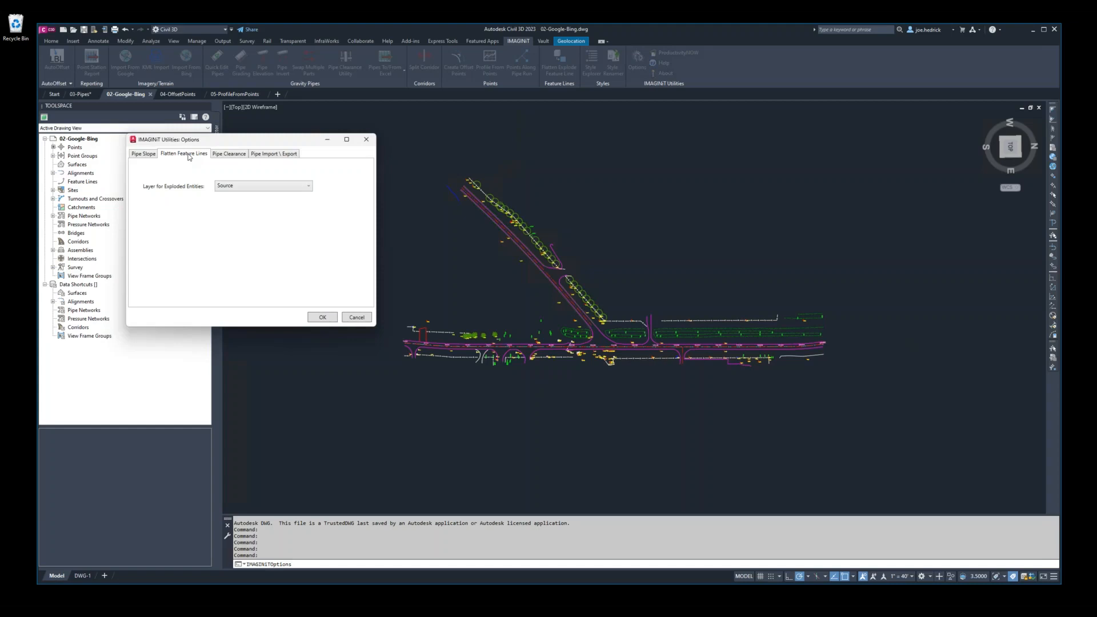
Step: Try the Specify option for the layer for exploded entities, with C-FLATTEN as the layer name
{"action": "left_click", "coordinate": [308, 188]}
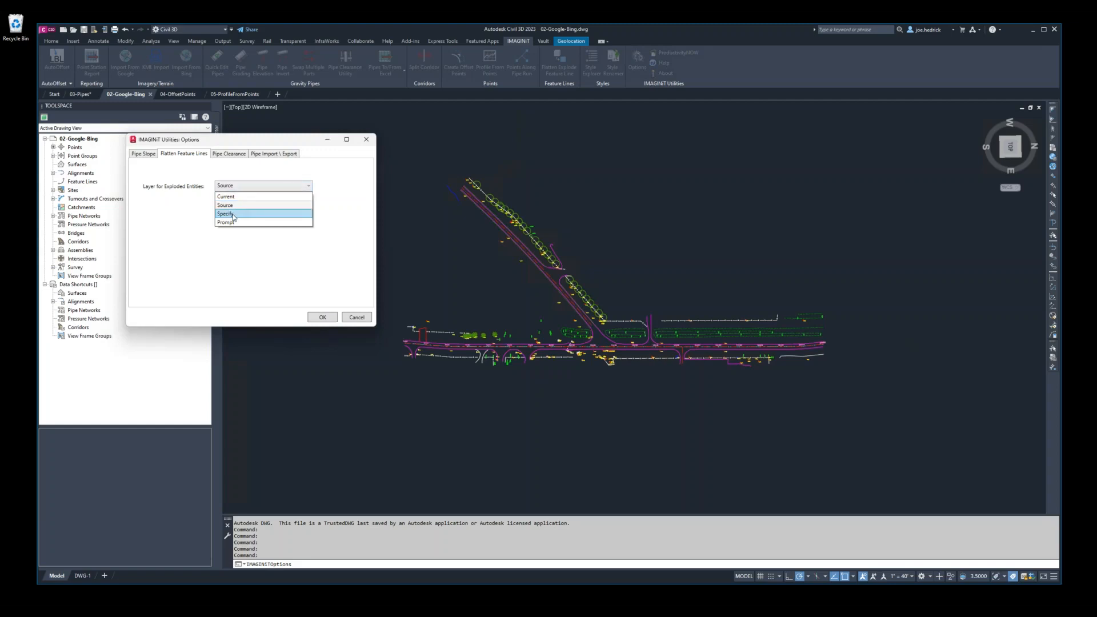
{"action": "left_click", "coordinate": [234, 214]}
{"action": "left_click", "coordinate": [239, 201]}
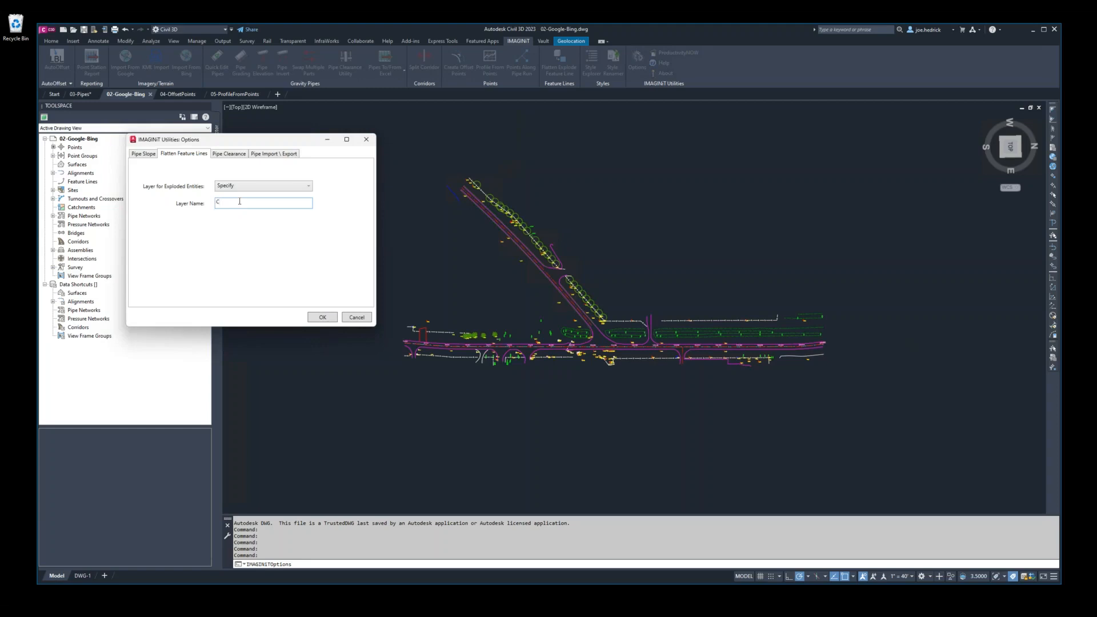
{"action": "type", "text": "C-FLATTEN"}
Step: Set the layer for exploded entities to Prompt and accept the utility options
{"action": "left_click", "coordinate": [249, 184]}
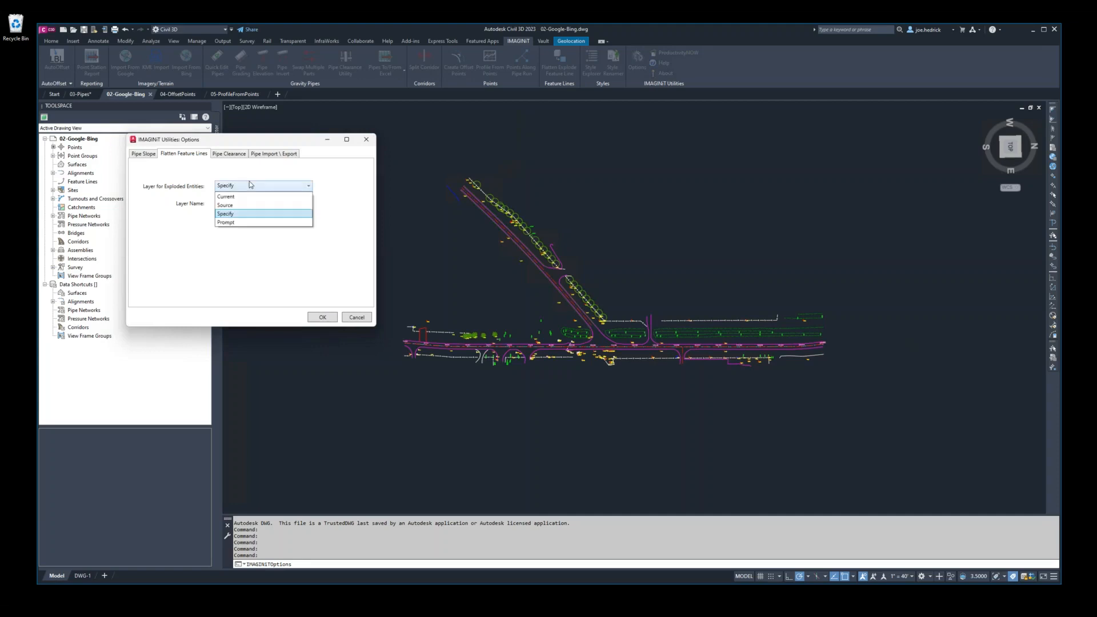
{"action": "left_click", "coordinate": [228, 222]}
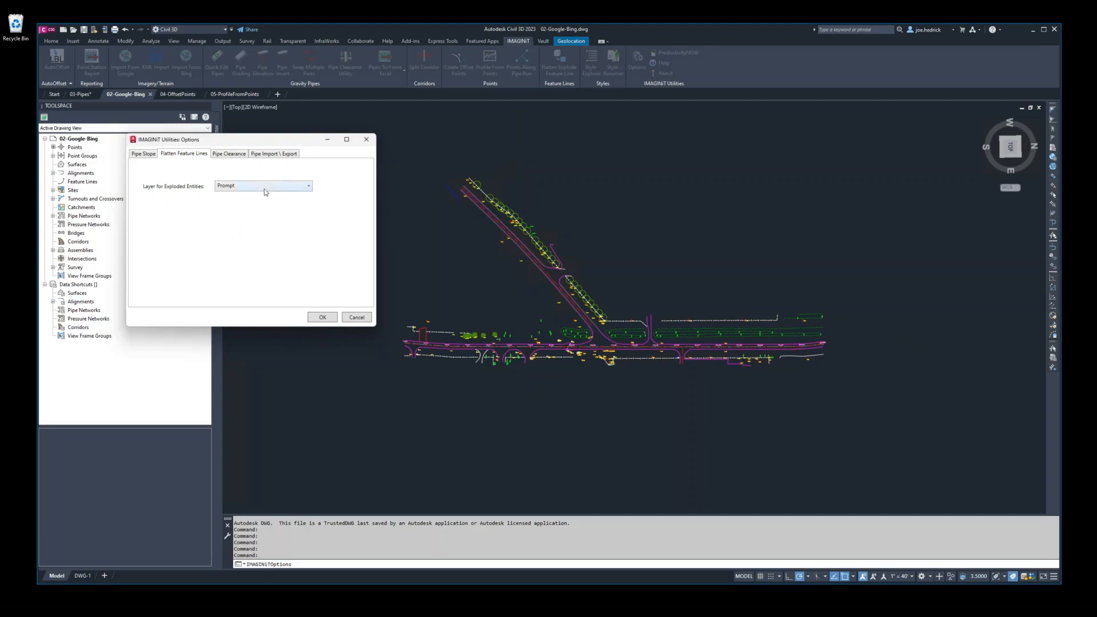
{"action": "left_click", "coordinate": [323, 317]}
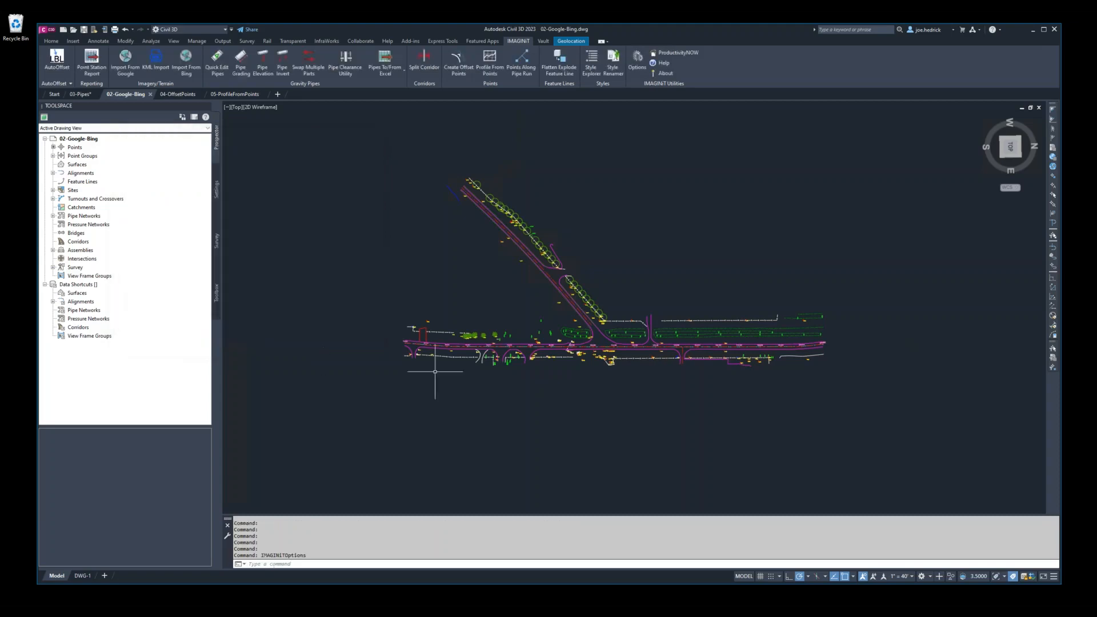
Step: Flatten and explode the long dashed feature line north of the road from about station 13+00, erasing the original and choosing a layer for the result
{"action": "left_click", "coordinate": [559, 62]}
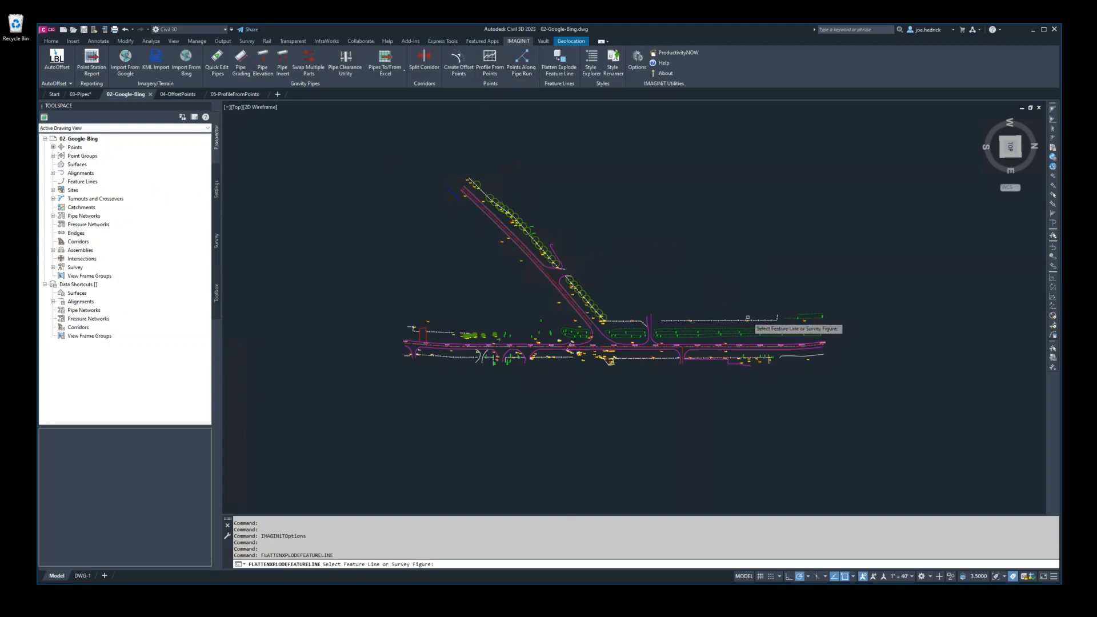
{"action": "scroll", "coordinate": [795, 326], "scroll_direction": "up", "scroll_amount": 4}
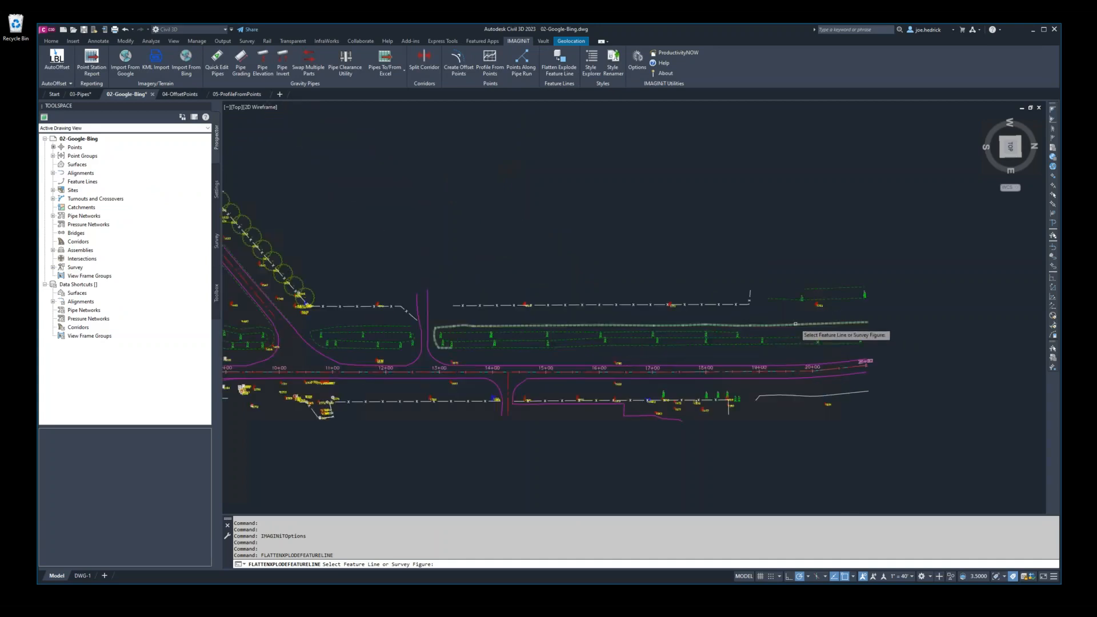
{"action": "left_click", "coordinate": [794, 324]}
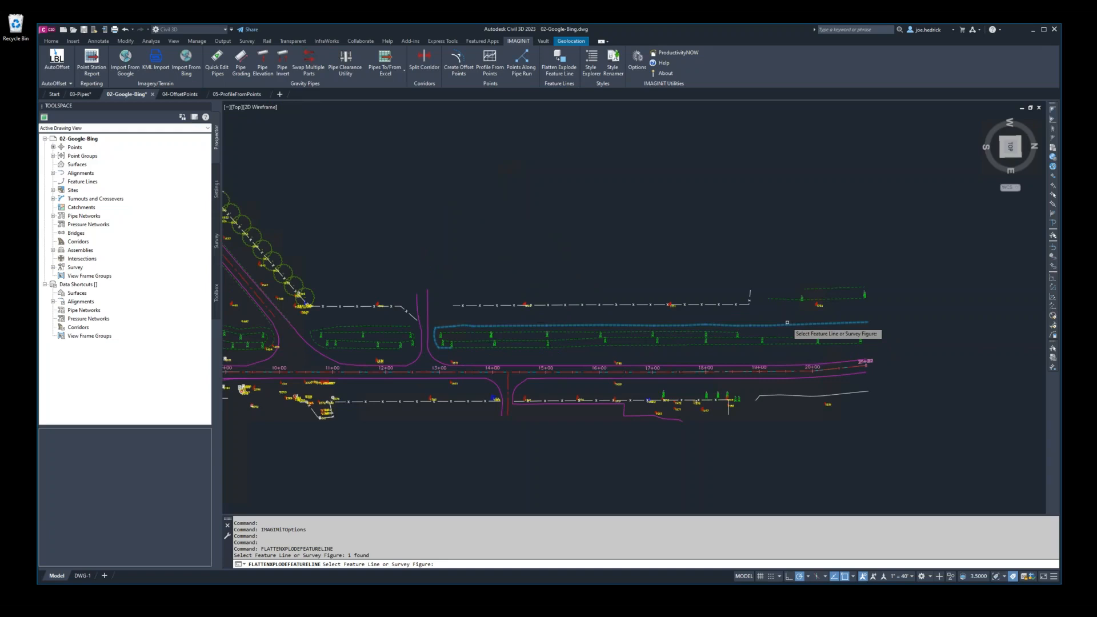
{"action": "key", "text": "Return"}
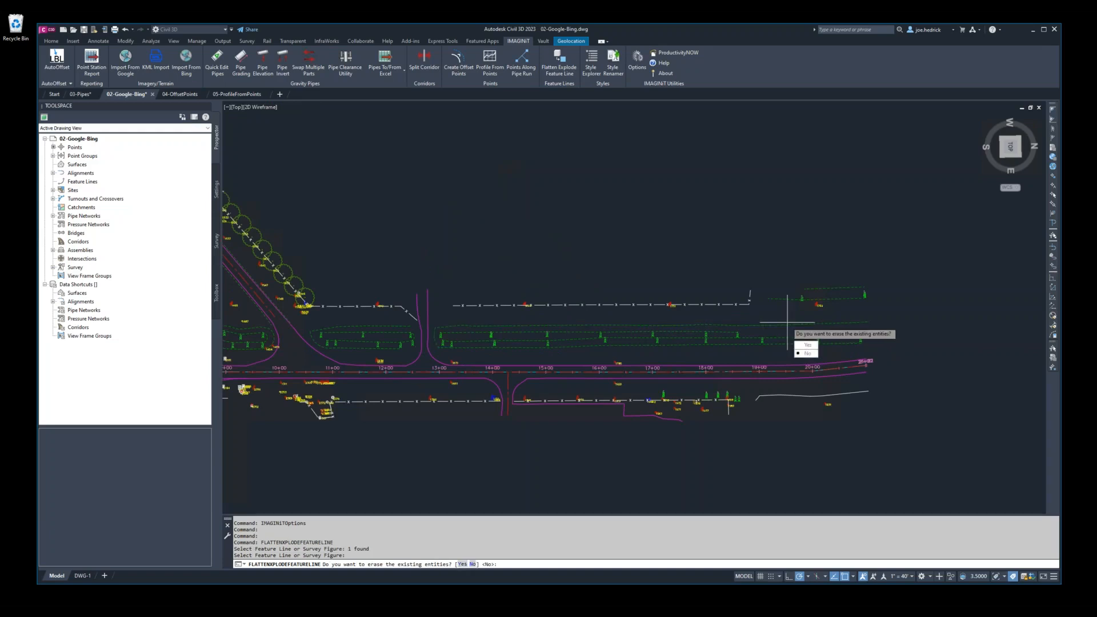
{"action": "type", "text": "y"}
{"action": "key", "text": "Return"}
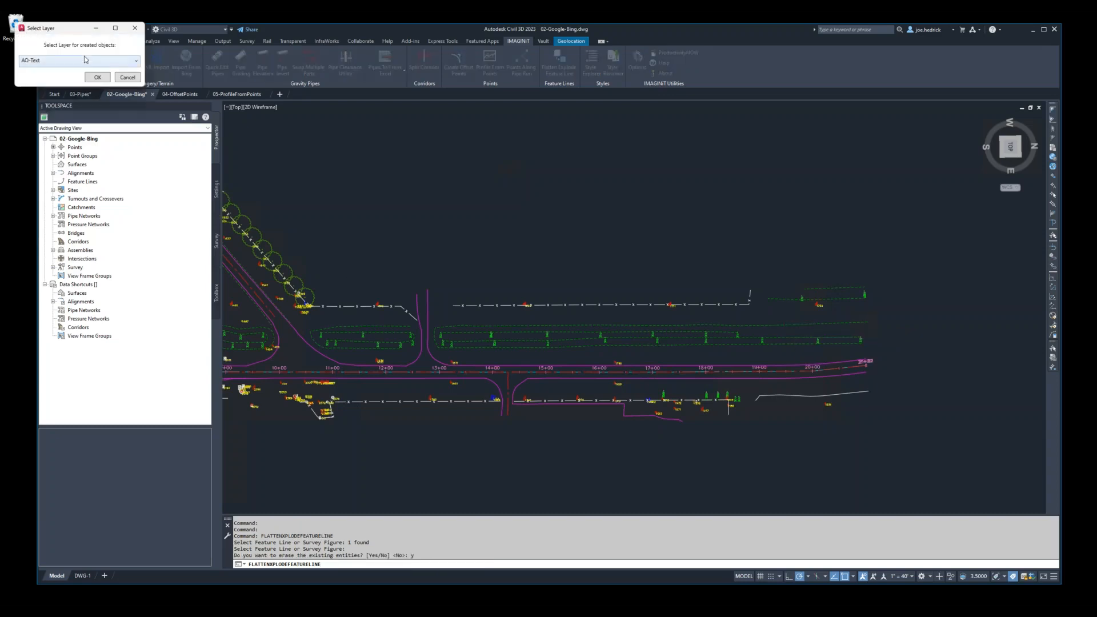
{"action": "mouse_move", "coordinate": [84, 32]}
{"action": "left_mouse_down"}
{"action": "mouse_move", "coordinate": [211, 84]}
{"action": "mouse_move", "coordinate": [466, 113]}
{"action": "mouse_move", "coordinate": [483, 146]}
{"action": "left_mouse_up"}
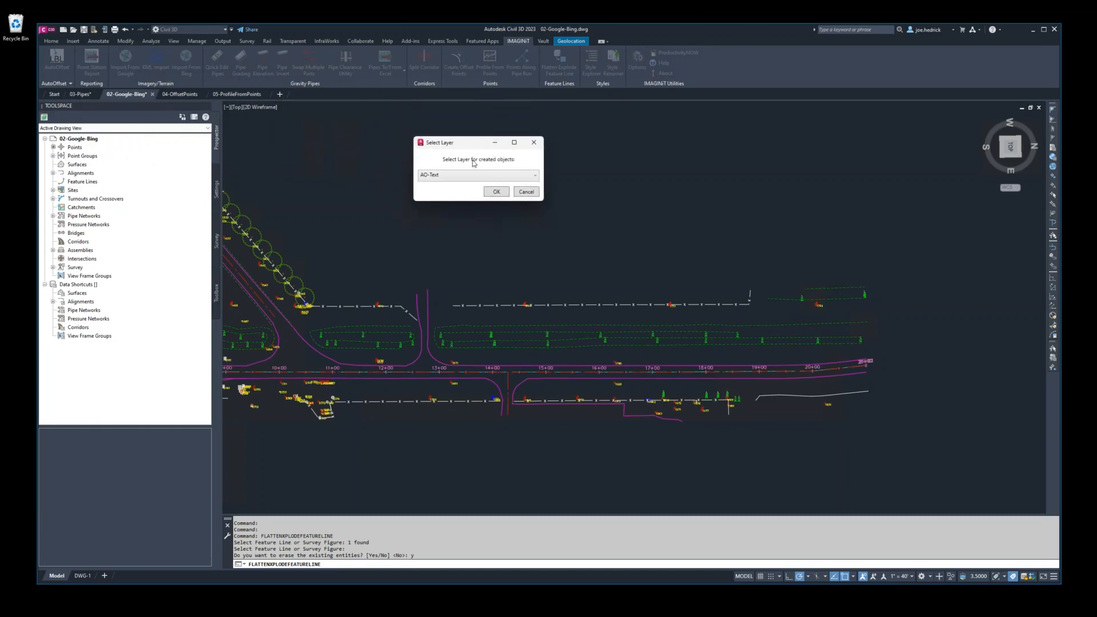
{"action": "left_click", "coordinate": [508, 178]}
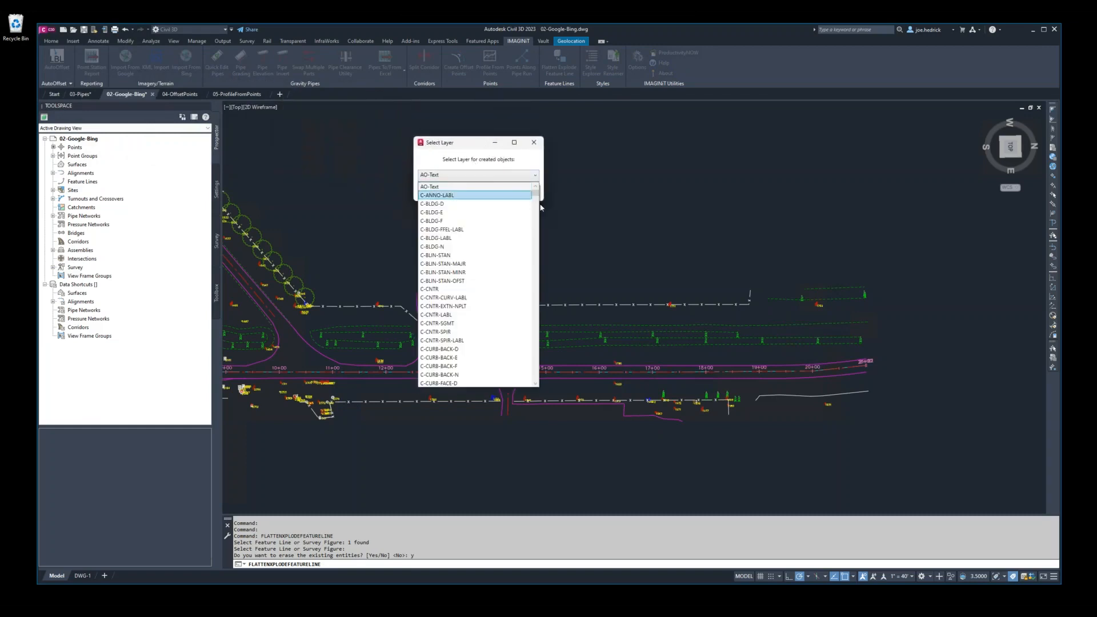
{"action": "mouse_move", "coordinate": [535, 197]}
{"action": "left_mouse_down"}
{"action": "mouse_move", "coordinate": [534, 267]}
{"action": "mouse_move", "coordinate": [535, 197]}
{"action": "left_mouse_up"}
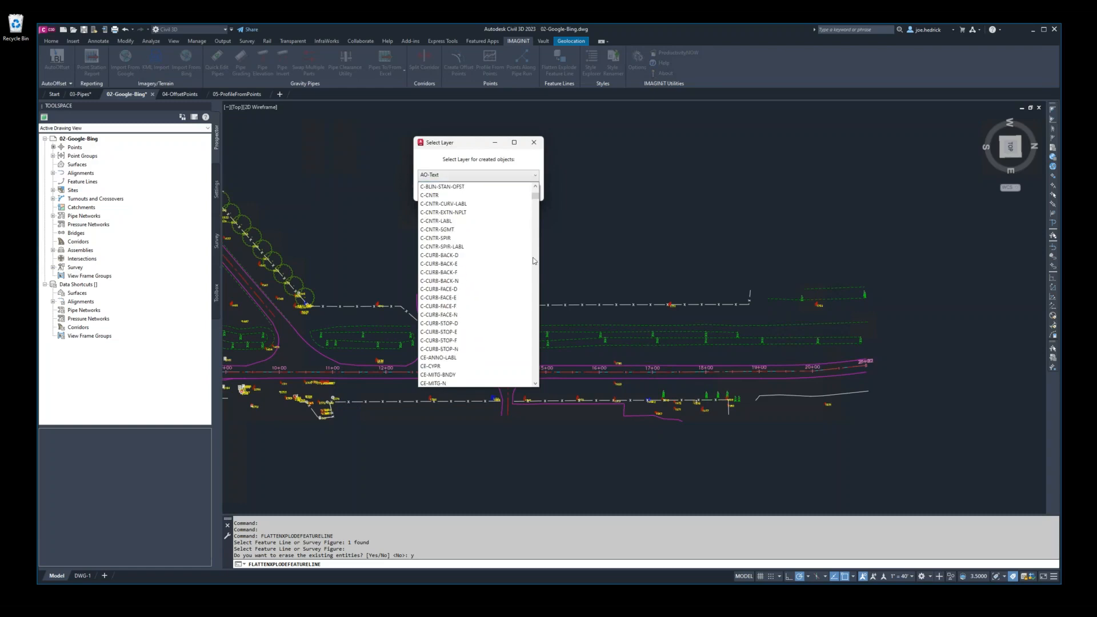
{"action": "left_click", "coordinate": [443, 229]}
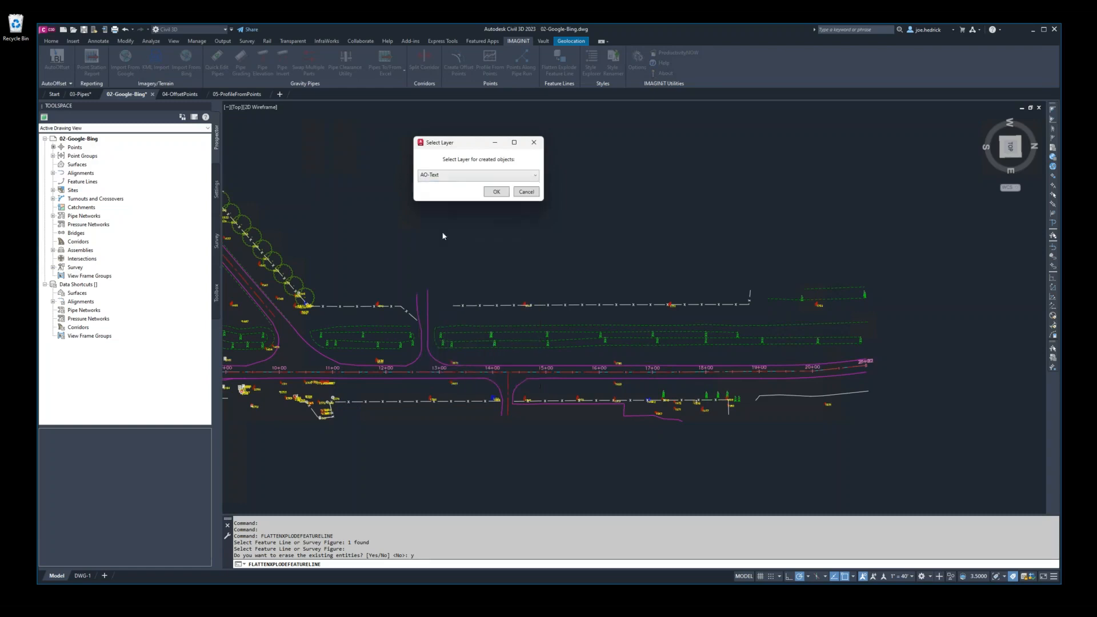
{"action": "left_click", "coordinate": [496, 192]}
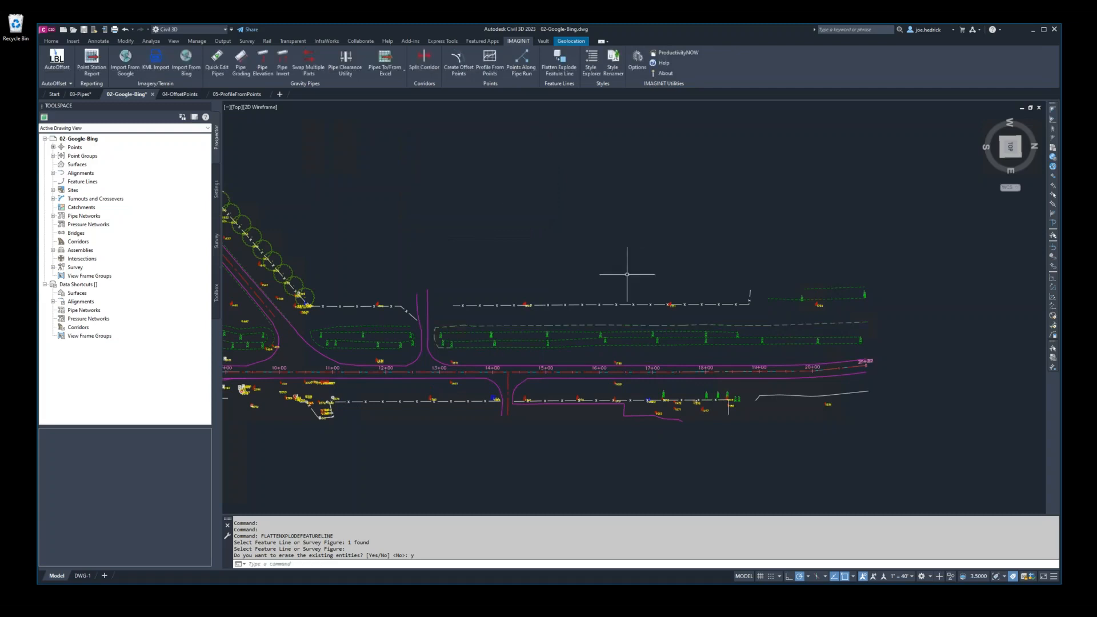
Step: Set the layer for exploded entities to Source in the Flatten Feature Lines options and accept the utility options
{"action": "scroll", "coordinate": [466, 323], "scroll_direction": "up", "scroll_amount": 4}
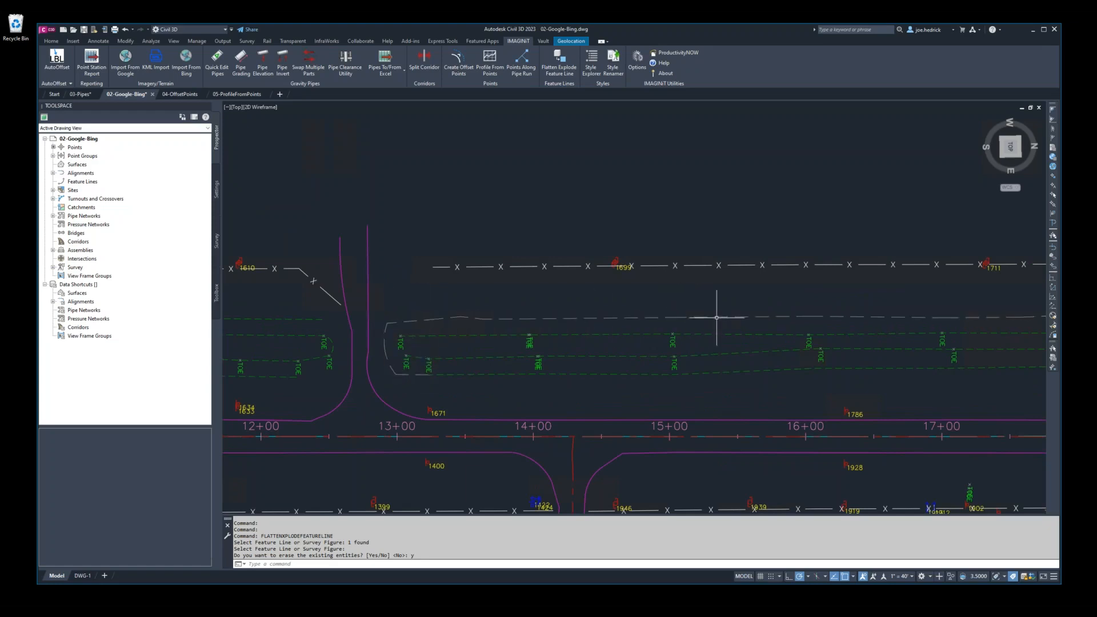
{"action": "scroll", "coordinate": [695, 299], "scroll_direction": "down", "scroll_amount": 6}
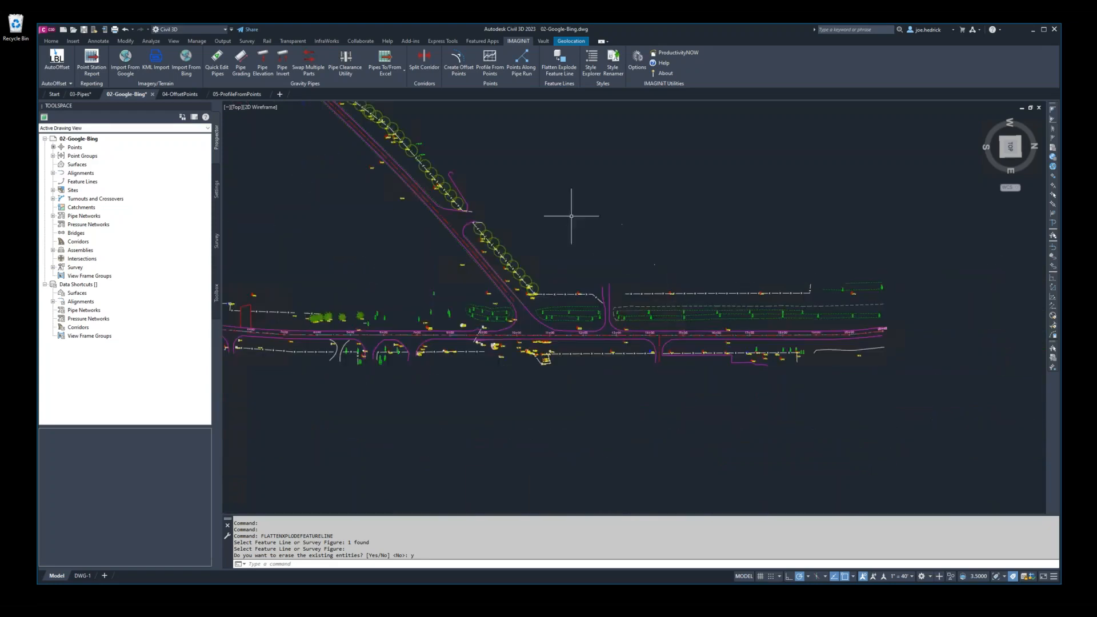
{"action": "middle_click_drag", "start_coordinate": [571, 215], "coordinate": [635, 310]}
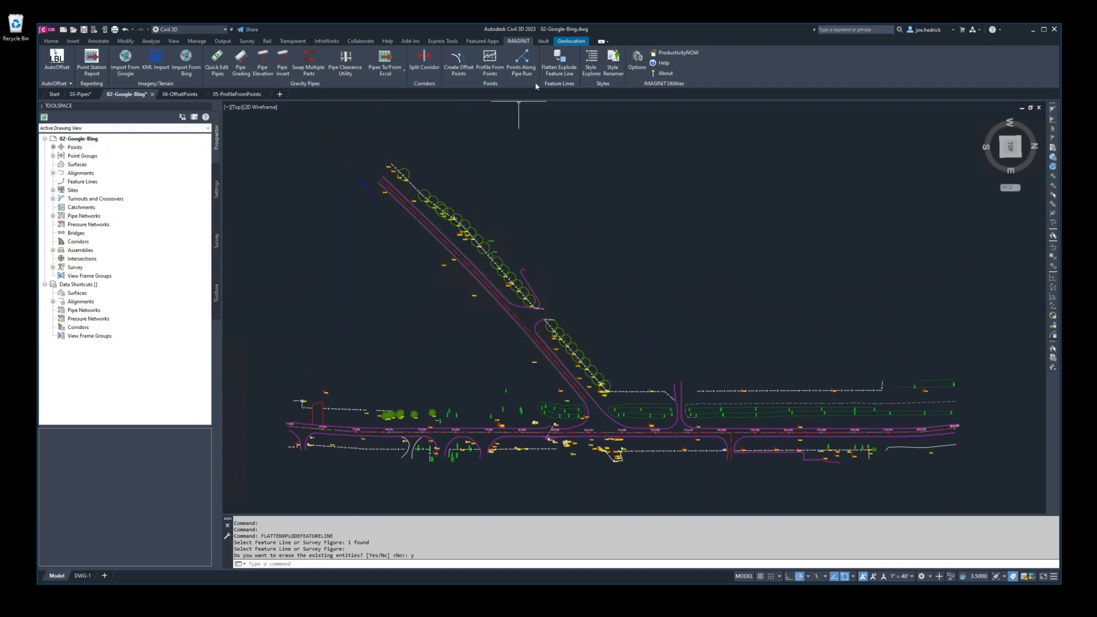
{"action": "left_click", "coordinate": [637, 60]}
{"action": "left_click", "coordinate": [68, 56]}
{"action": "left_click", "coordinate": [160, 86]}
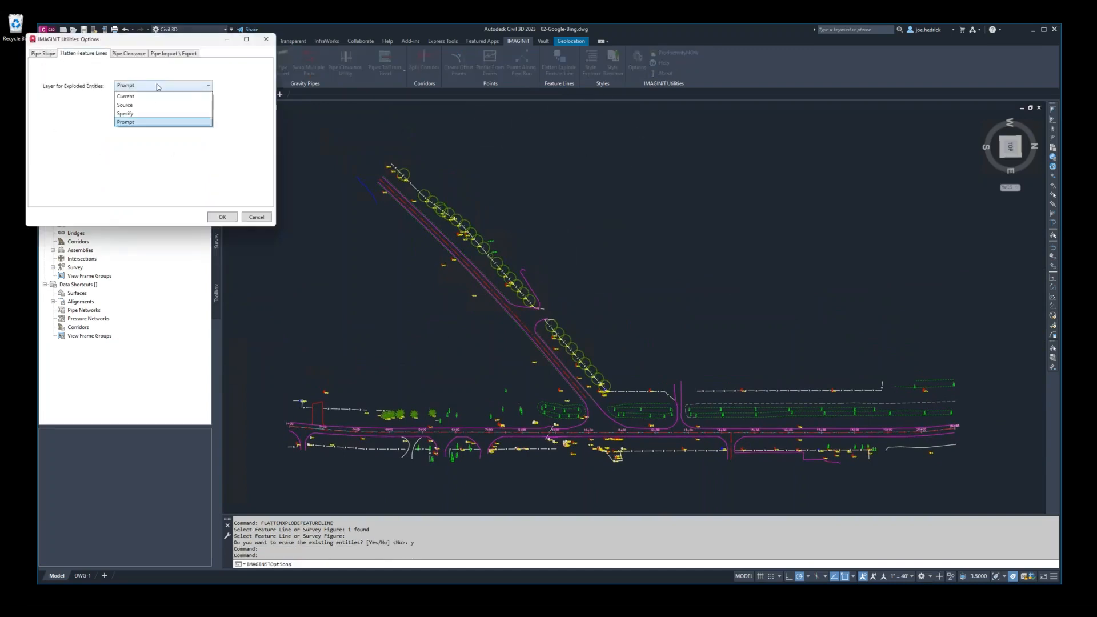
{"action": "left_click", "coordinate": [150, 105]}
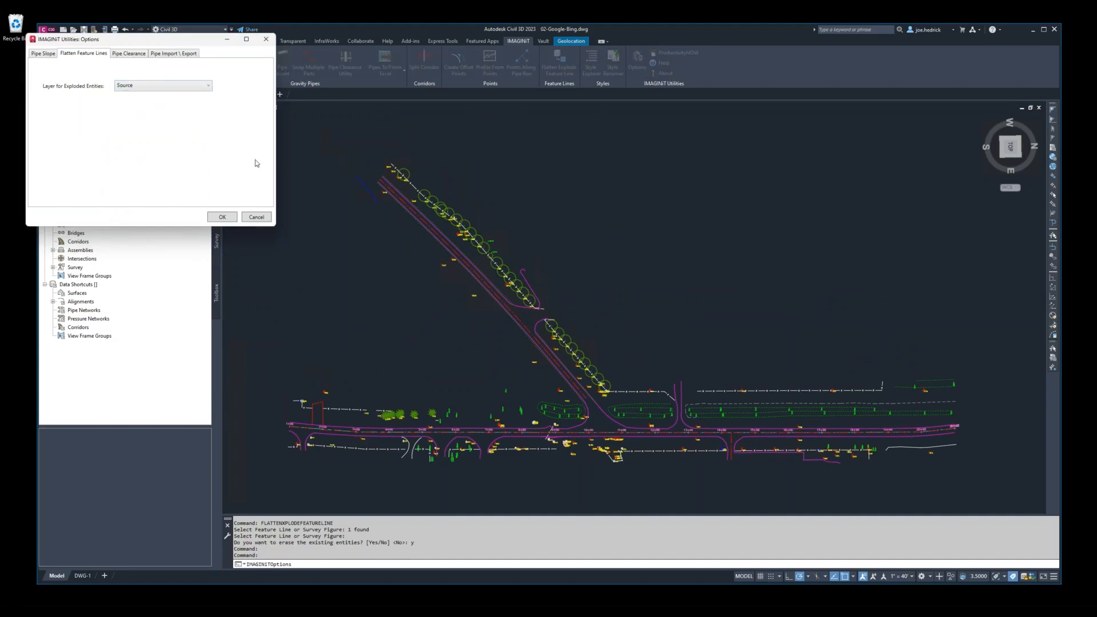
{"action": "left_click", "coordinate": [229, 218]}
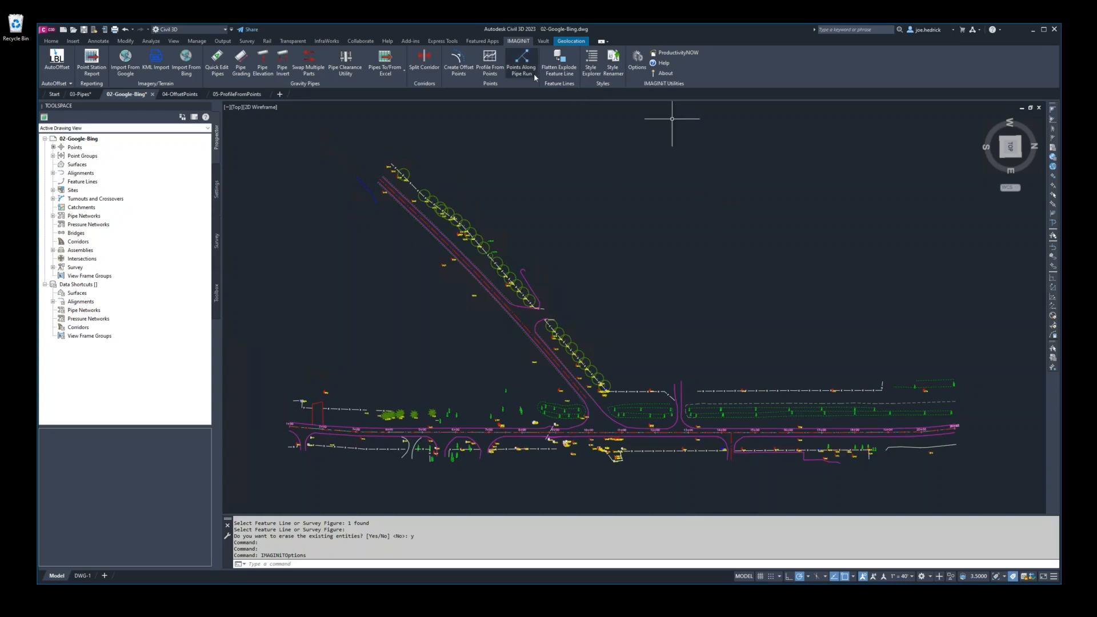
Step: Flatten and explode all feature lines and survey figures in the drawing, erasing the existing entities
{"action": "left_click", "coordinate": [559, 62]}
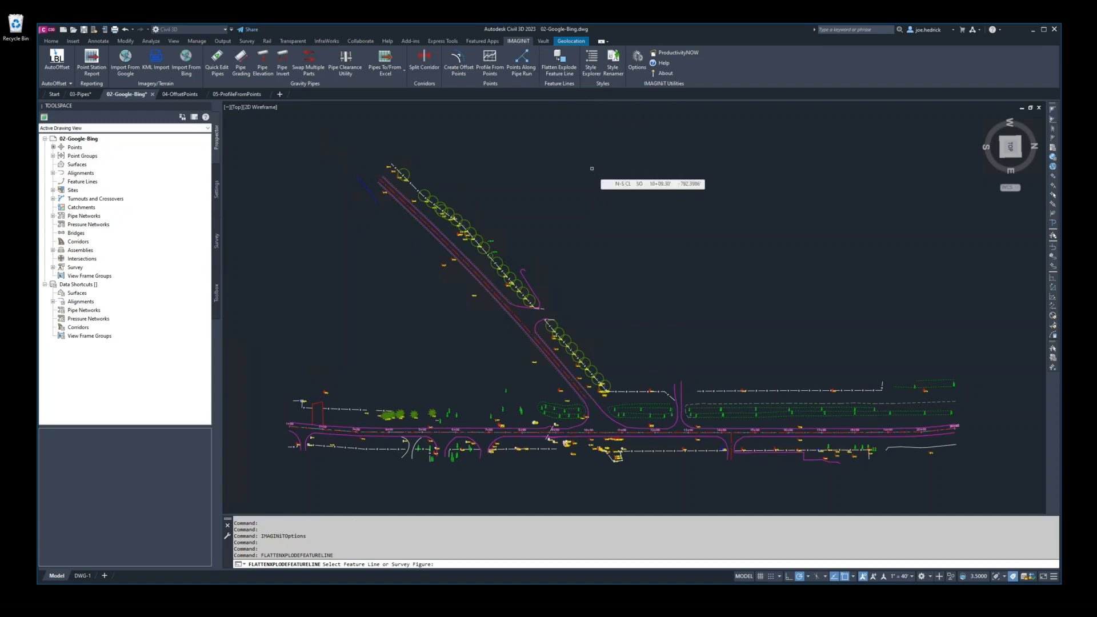
{"action": "type", "text": "all"}
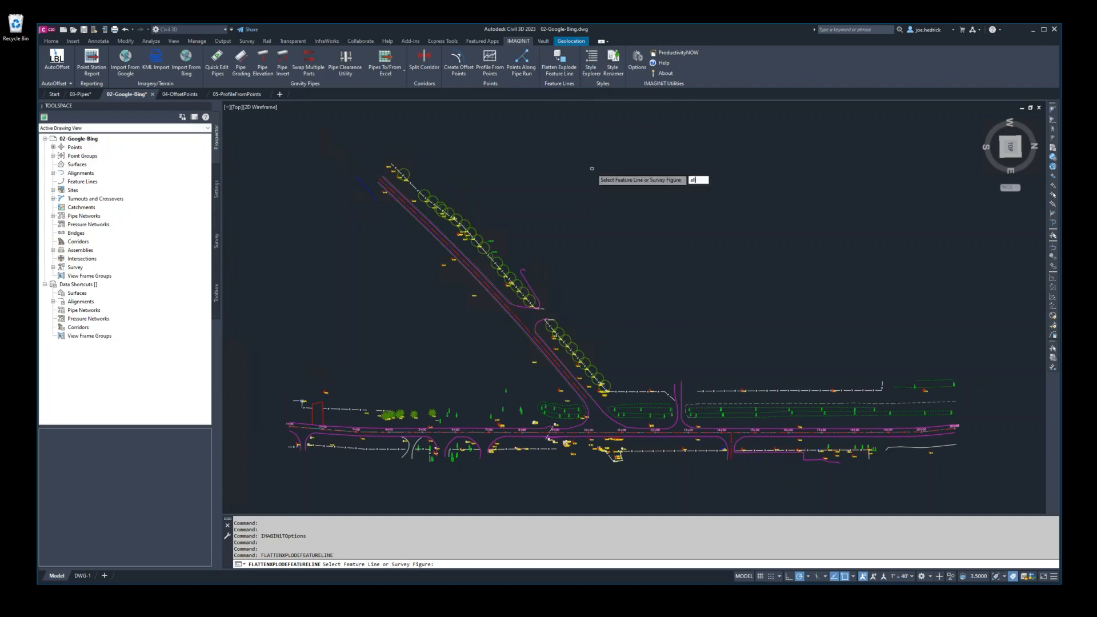
{"action": "key", "text": "Return"}
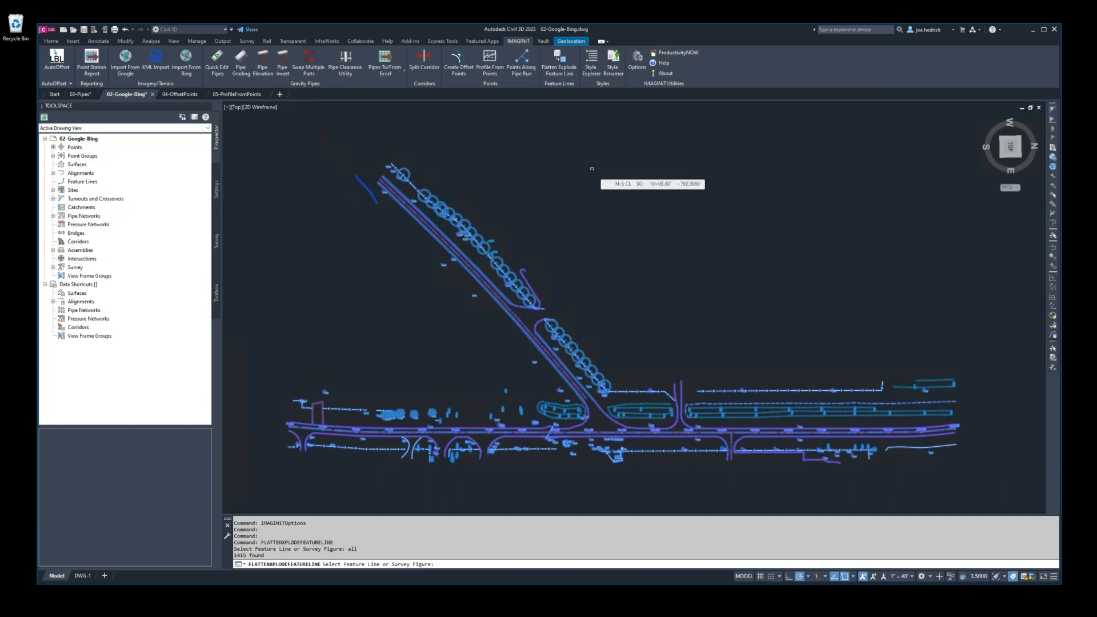
{"action": "key", "text": "Return"}
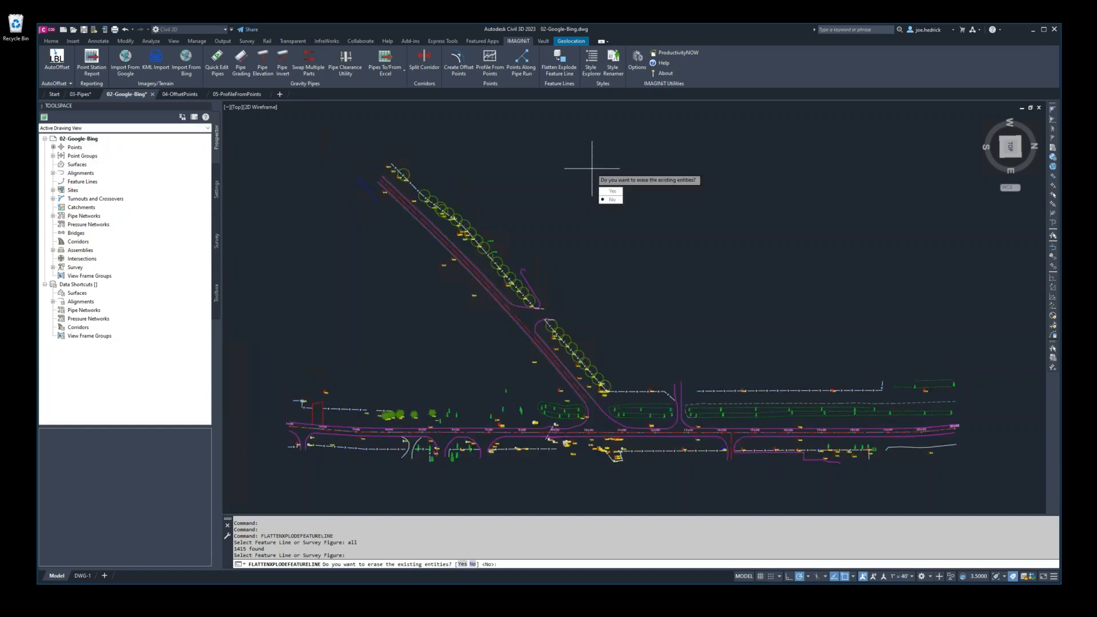
{"action": "type", "text": "y"}
{"action": "key", "text": "Return"}
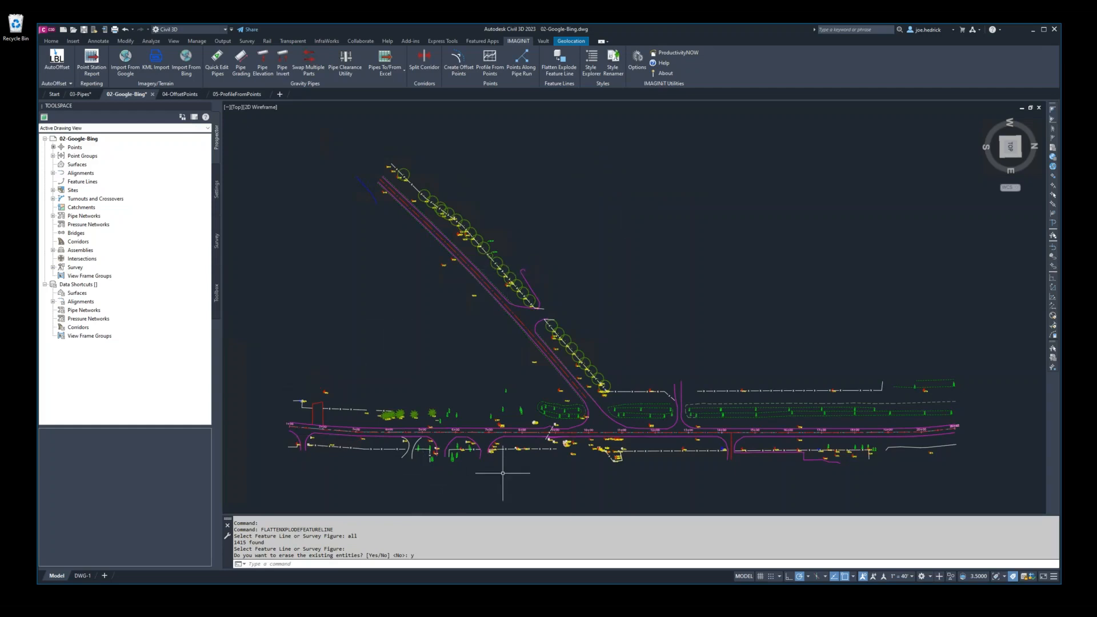
Step: Inspect the vertices of the curved magenta driveway edge south of the road near station 6+00, clearing the selection when done
{"action": "left_click", "coordinate": [449, 443]}
{"action": "mouse_move", "coordinate": [449, 444]}
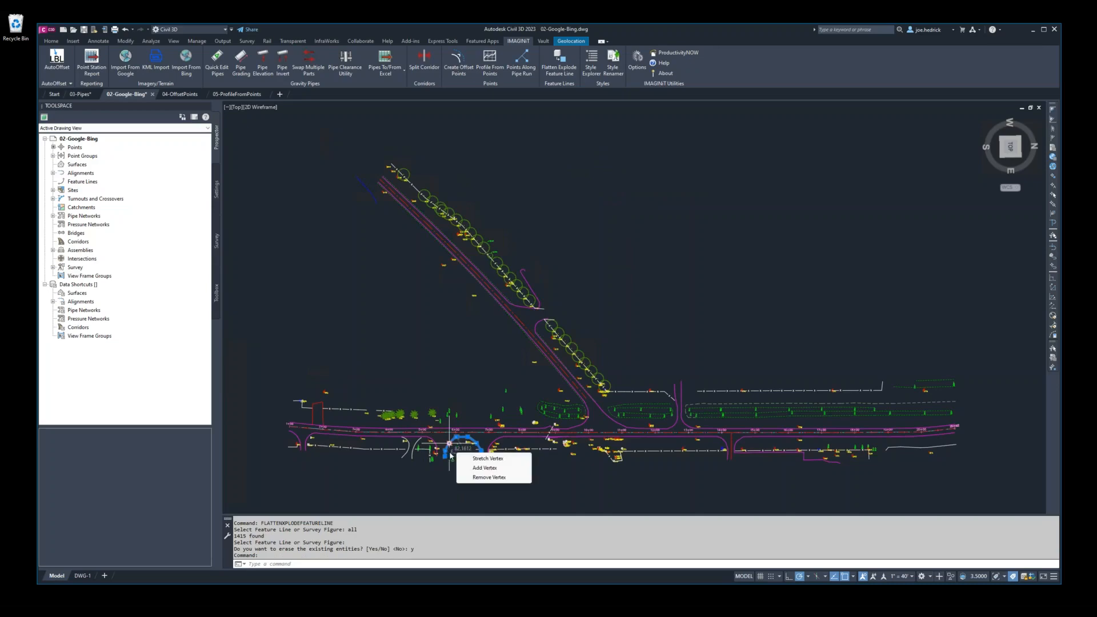
{"action": "scroll", "coordinate": [452, 447], "scroll_direction": "up", "scroll_amount": 10}
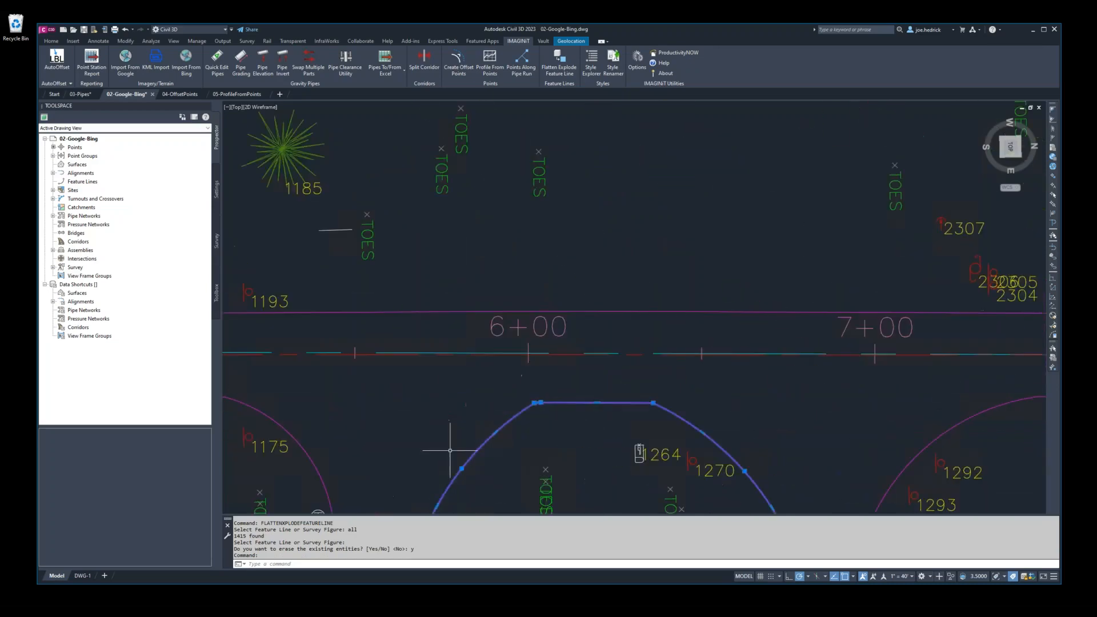
{"action": "mouse_move", "coordinate": [523, 454]}
{"action": "middle_mouse_down"}
{"action": "mouse_move", "coordinate": [558, 320]}
{"action": "mouse_move", "coordinate": [556, 281]}
{"action": "middle_mouse_up"}
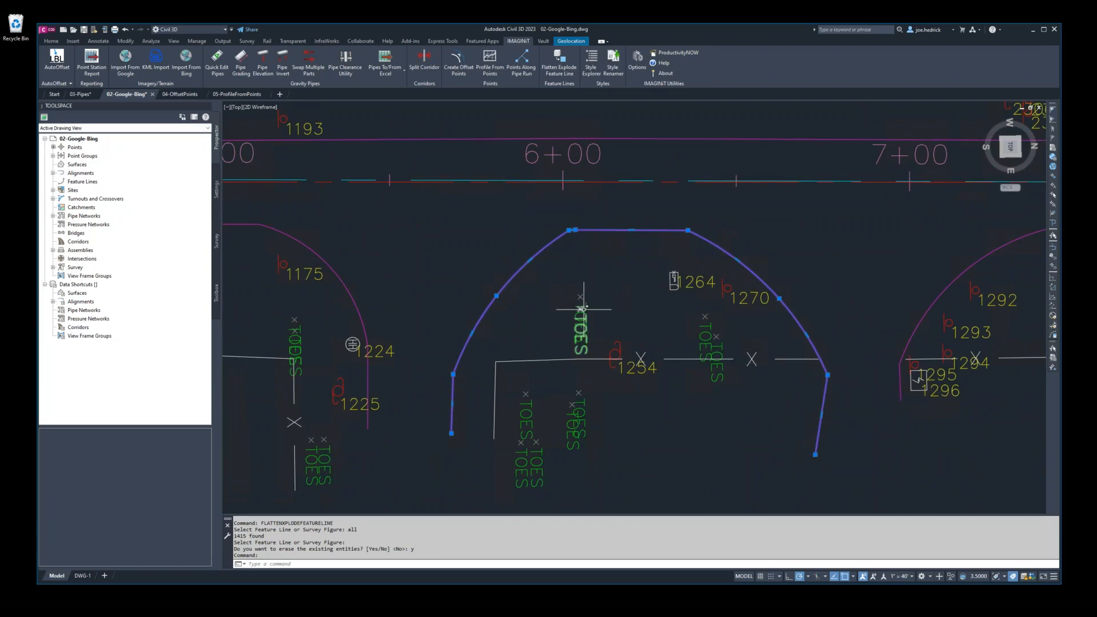
{"action": "key", "text": "Escape"}
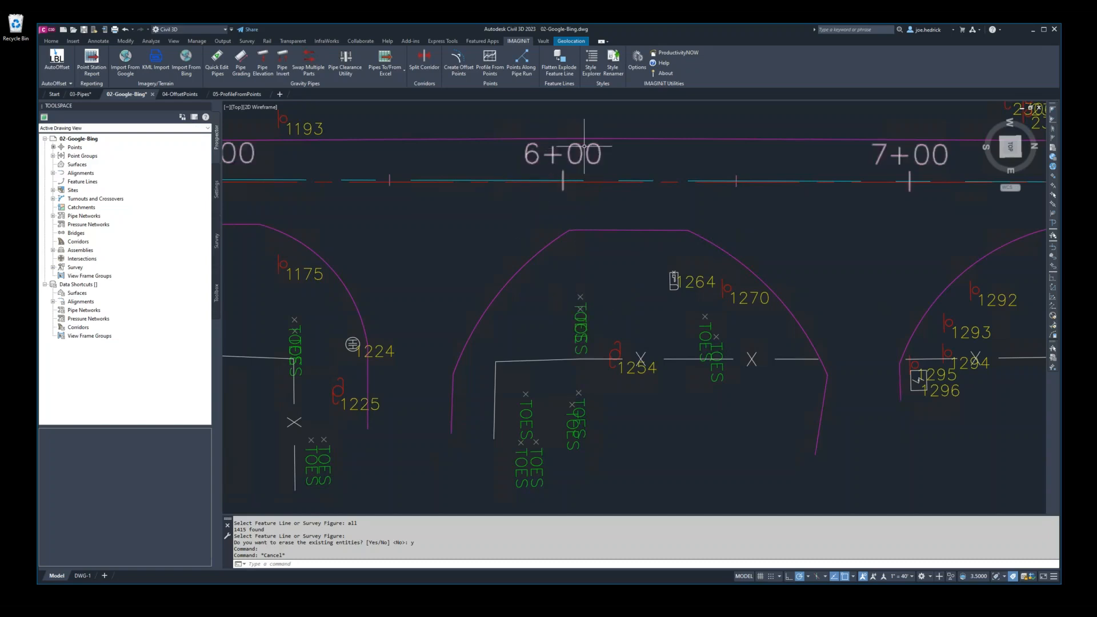
Step: View the About information for the IMAGINiT utilities, close it and return to an overview of the whole site
{"action": "left_click", "coordinate": [665, 73]}
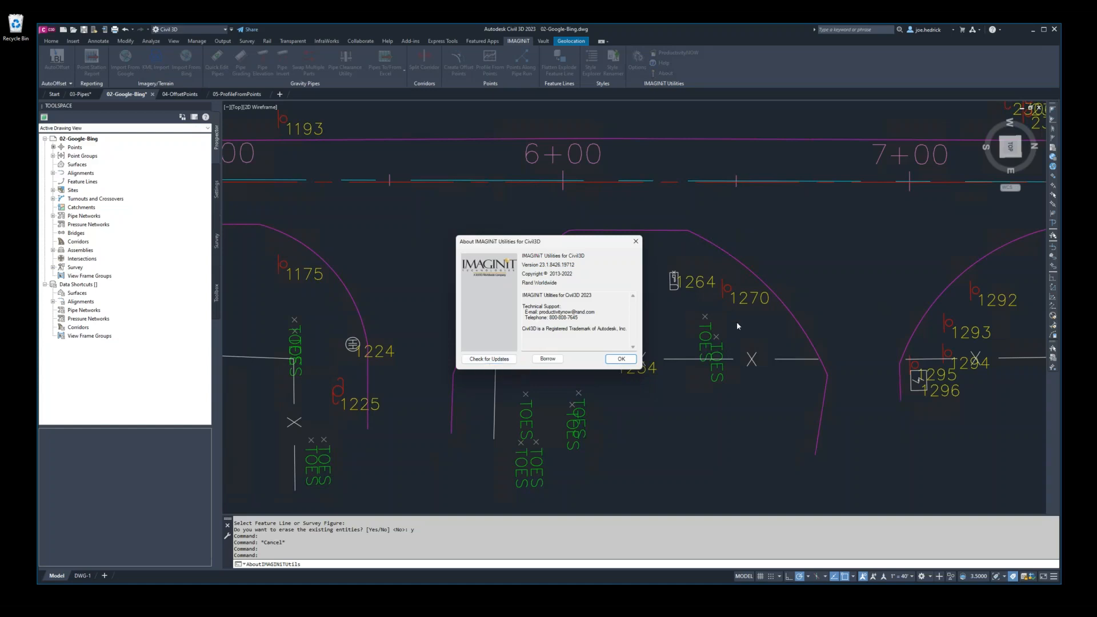
{"action": "left_click", "coordinate": [636, 243]}
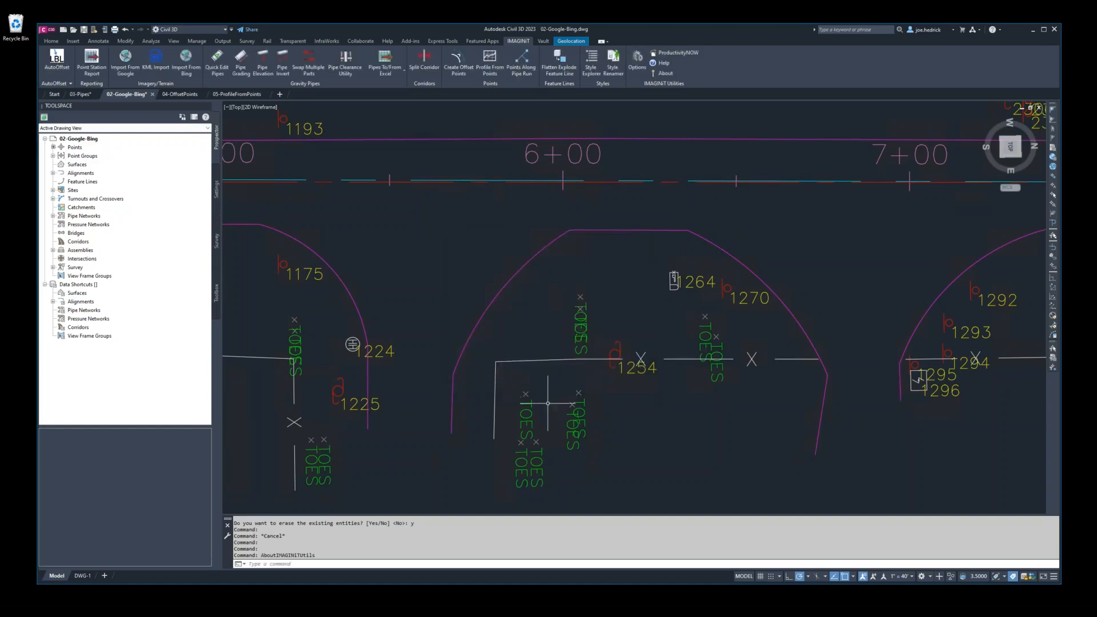
{"action": "scroll", "coordinate": [500, 374], "scroll_direction": "down", "scroll_amount": 6}
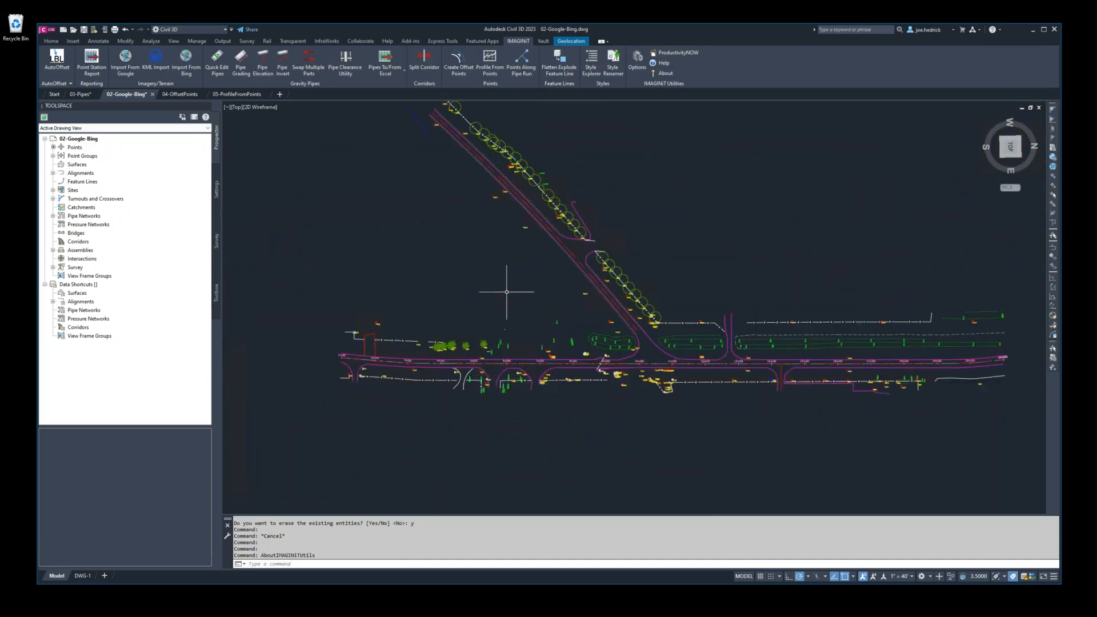
{"action": "middle_click_drag", "start_coordinate": [502, 289], "coordinate": [485, 349]}
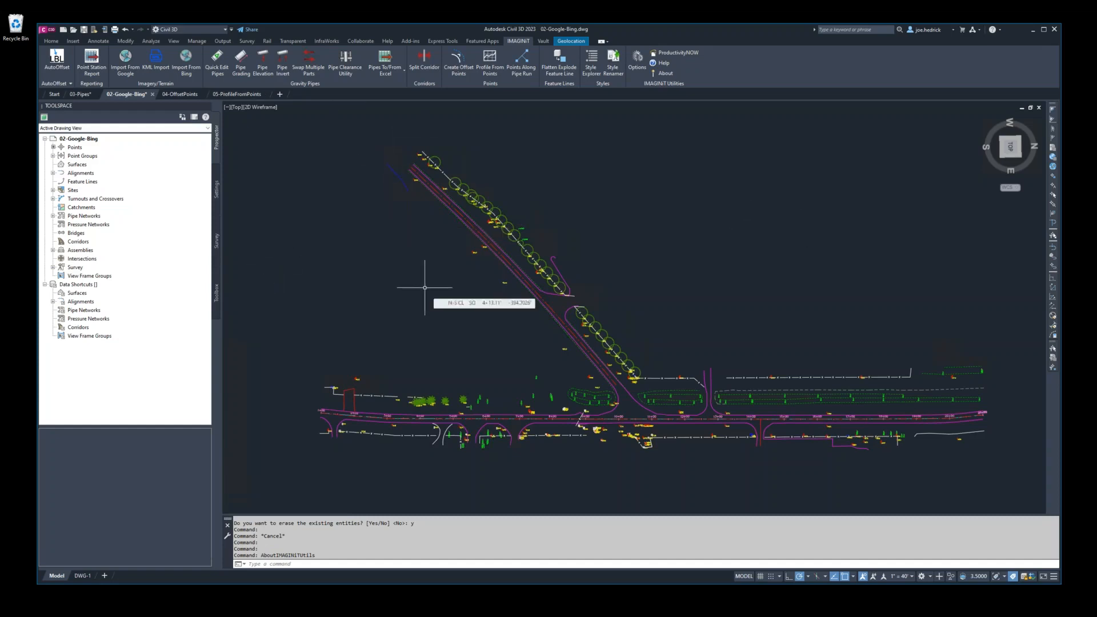
Step: Start an Import From Google of the road intersection area, zoomed in closer, as Image and TIN Surface
{"action": "left_click", "coordinate": [125, 57]}
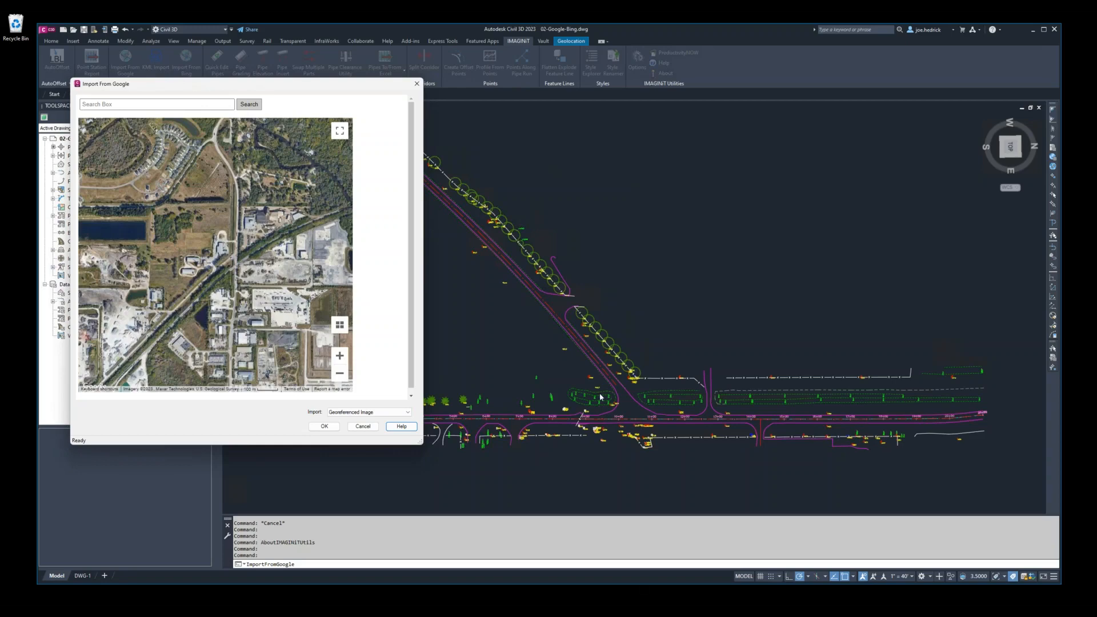
{"action": "left_click", "coordinate": [340, 360]}
{"action": "left_click", "coordinate": [341, 361]}
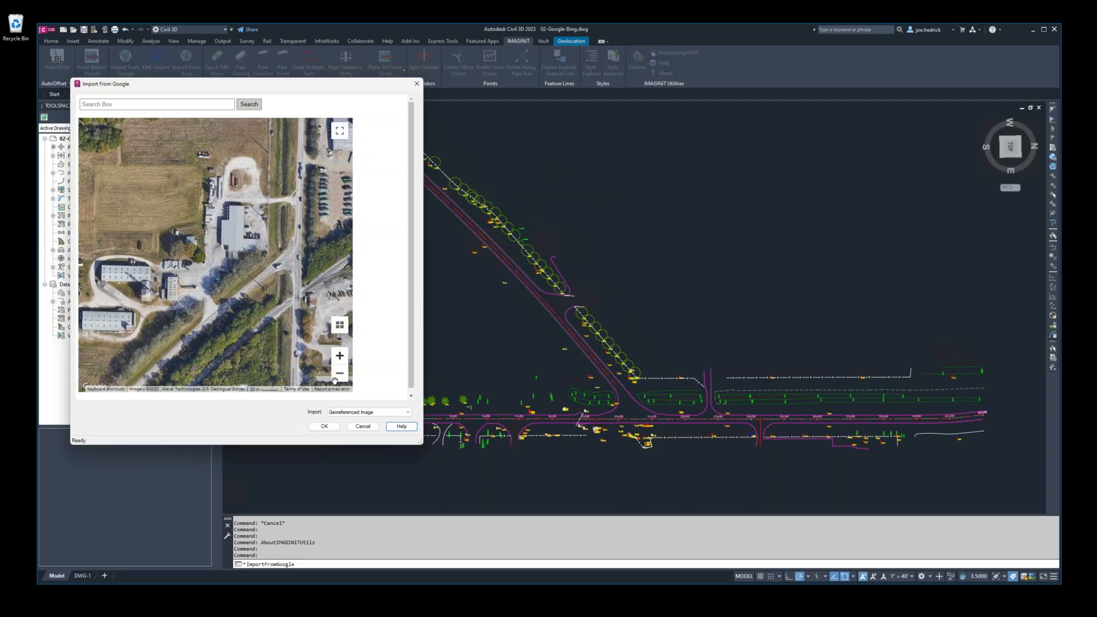
{"action": "left_click", "coordinate": [382, 412]}
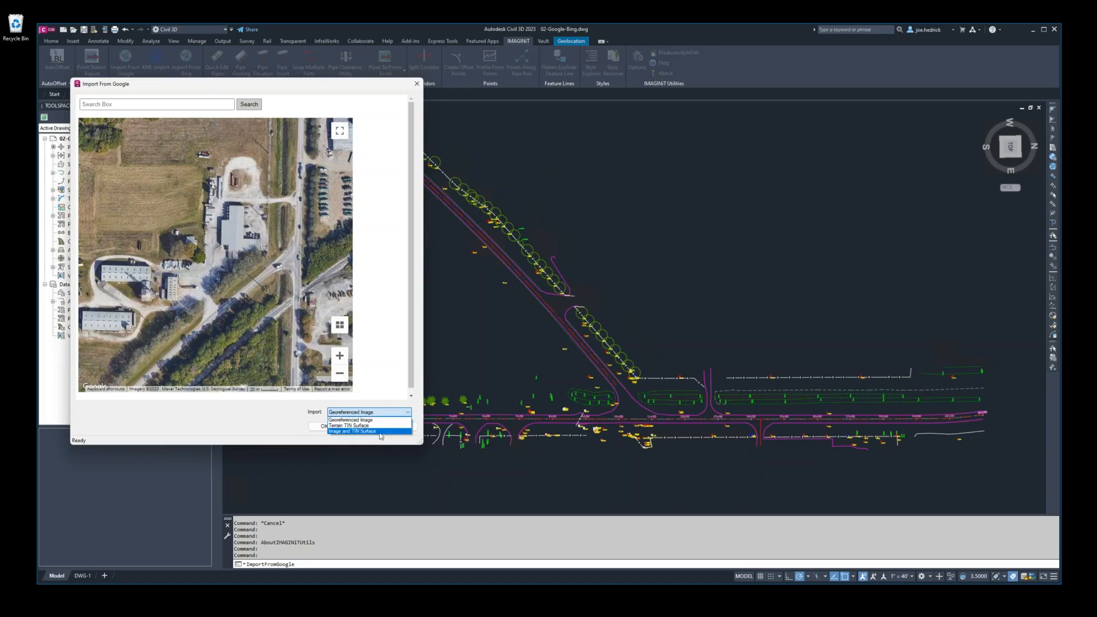
{"action": "left_click", "coordinate": [374, 431]}
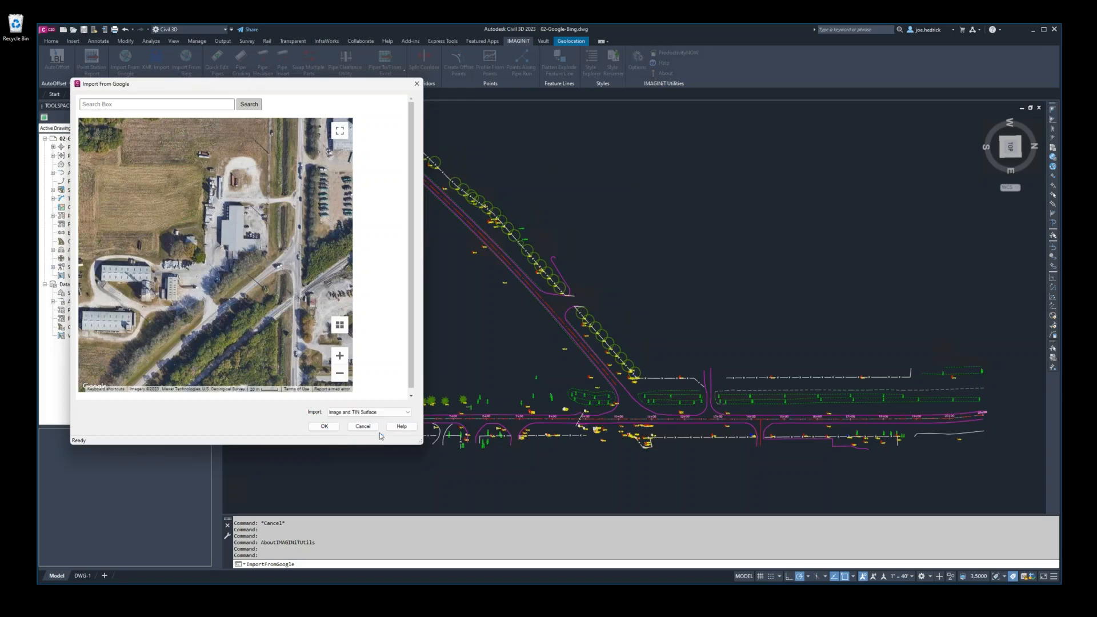
{"action": "left_click", "coordinate": [324, 427]}
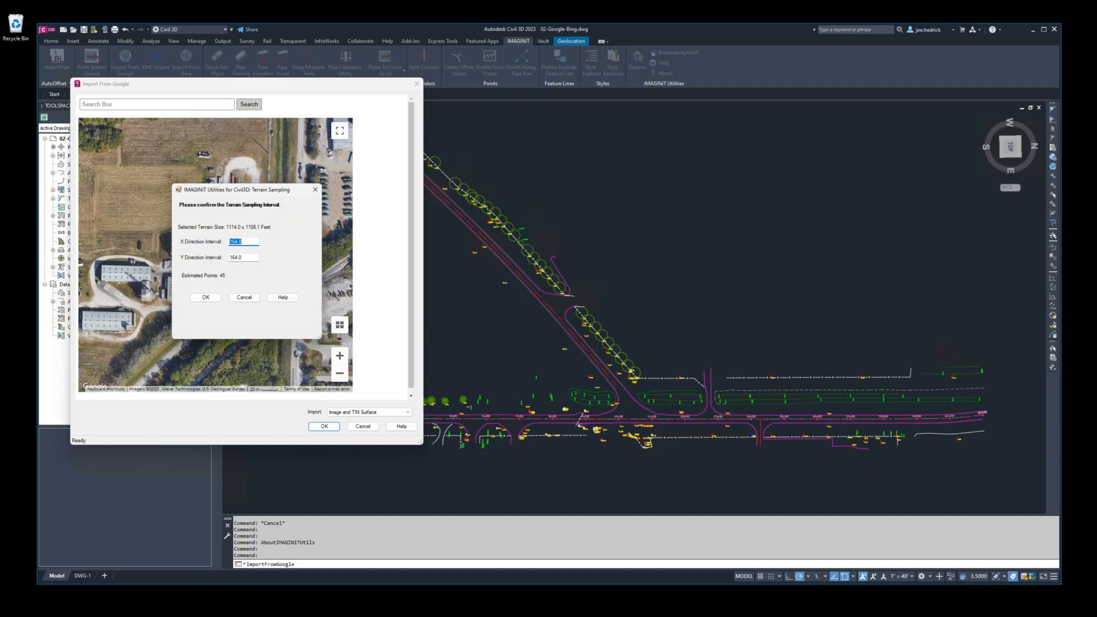
Step: Set the terrain sampling interval to 50 in both the X and Y directions and import the image and surface
{"action": "type", "text": "1"}
{"action": "key", "text": "Tab"}
{"action": "type", "text": "1"}
{"action": "double_click", "coordinate": [230, 241]}
{"action": "type", "text": "50"}
{"action": "double_click", "coordinate": [231, 258]}
{"action": "type", "text": "50"}
{"action": "left_click", "coordinate": [205, 298]}
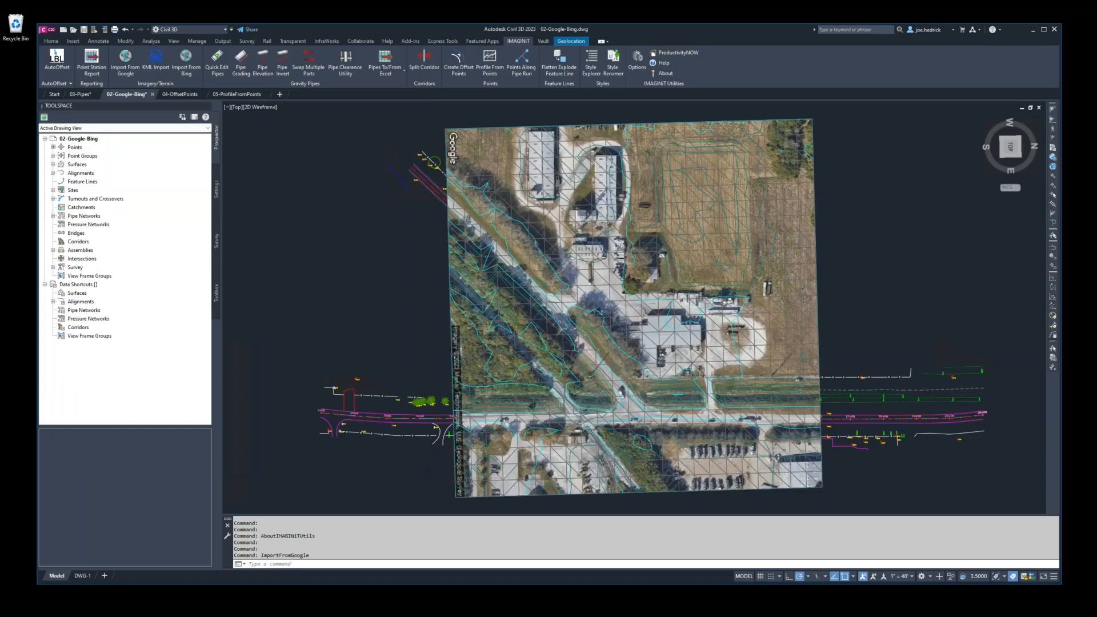
Step: Regenerate the whole model and select the imported Google terrain surface in the drawing's surfaces collection
{"action": "left_click", "coordinate": [283, 304]}
{"action": "left_click", "coordinate": [311, 310]}
{"action": "type", "text": "REA"}
{"action": "key", "text": "Return"}
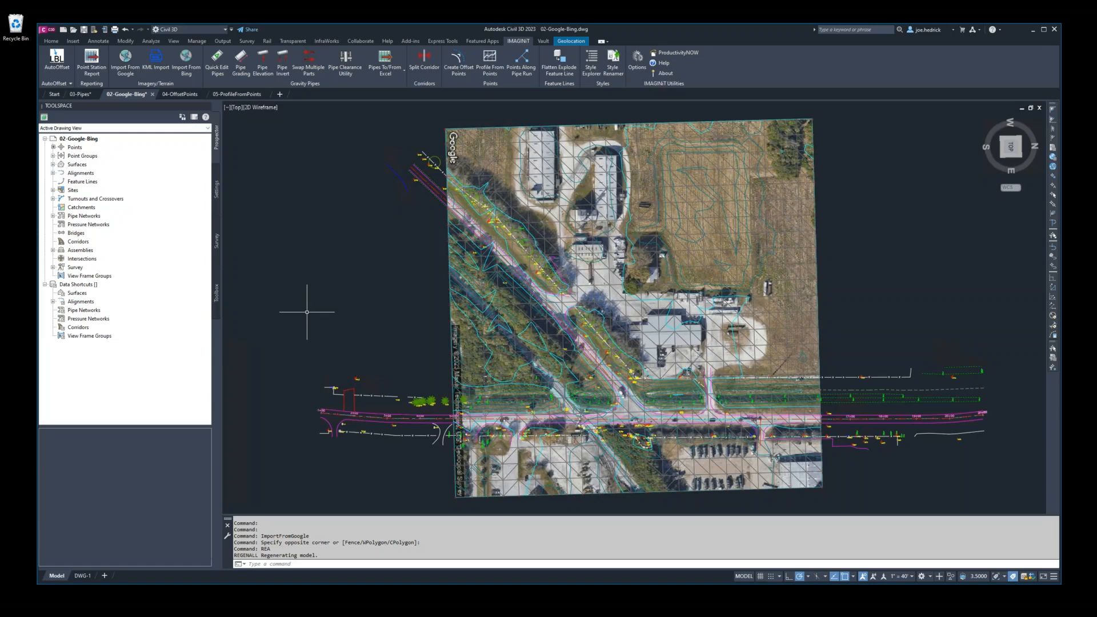
{"action": "left_click", "coordinate": [53, 164]}
{"action": "left_click", "coordinate": [121, 173]}
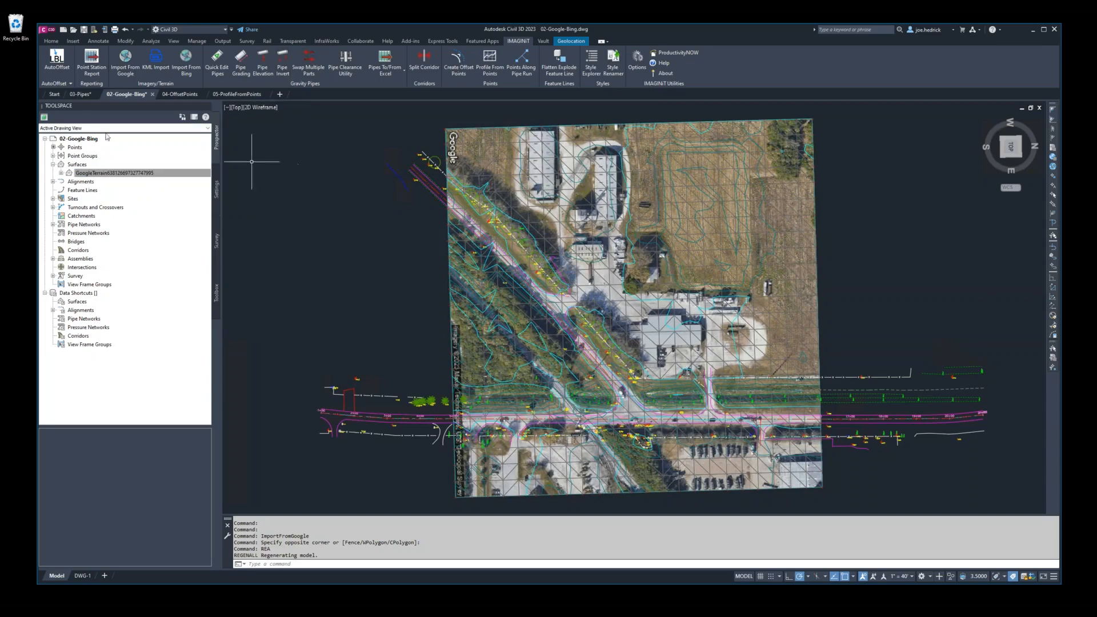
Step: In the 03-Pipes drawing, regrade the pipe run between the outermost manholes with starting invert 621, grade -2.5 and a 0.1 drop per structure
{"action": "left_click", "coordinate": [80, 95]}
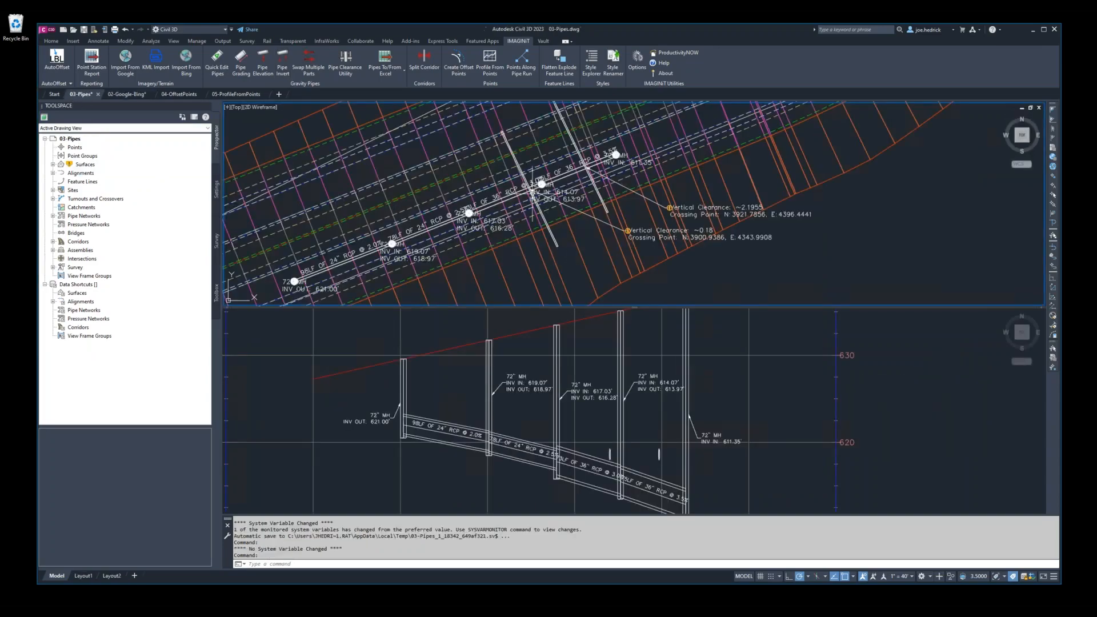
{"action": "scroll", "coordinate": [534, 251], "scroll_direction": "down", "scroll_amount": 2}
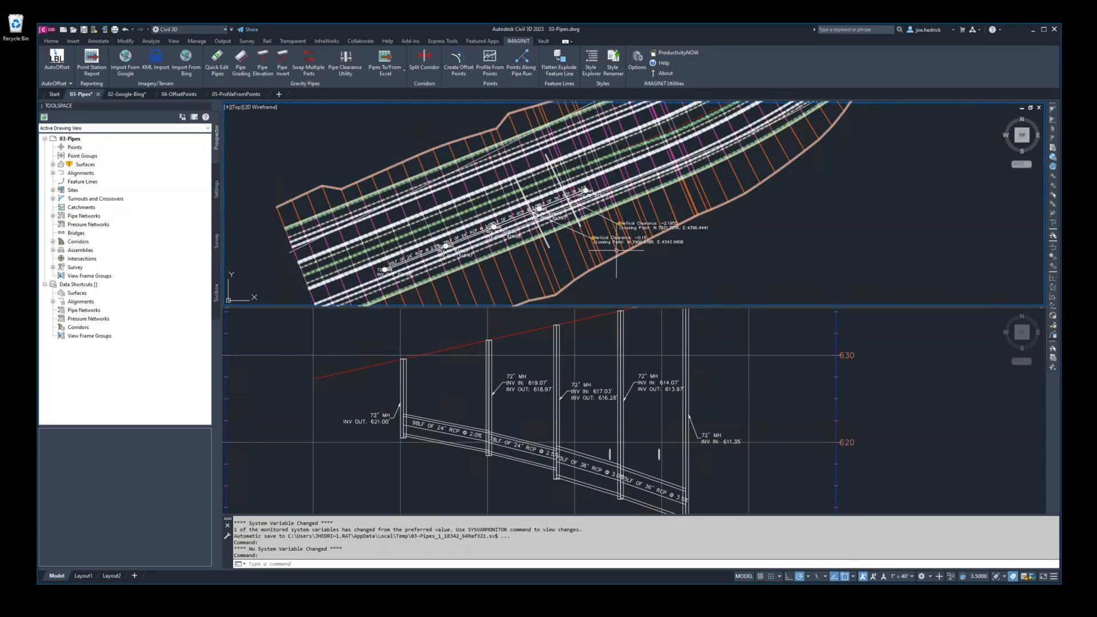
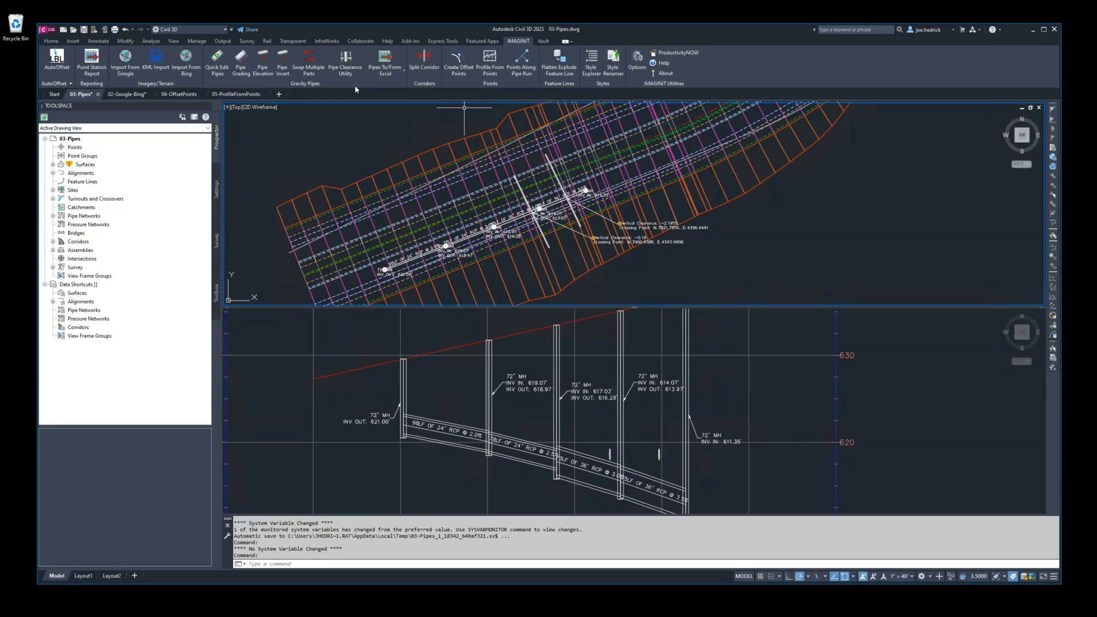
{"action": "left_click", "coordinate": [240, 67]}
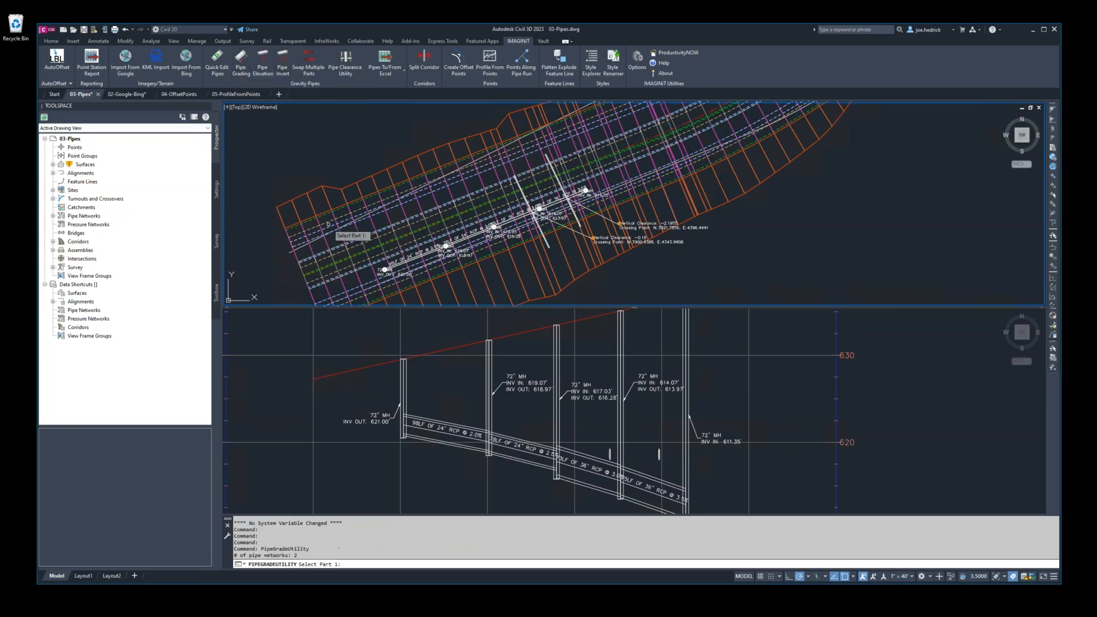
{"action": "left_click", "coordinate": [410, 387]}
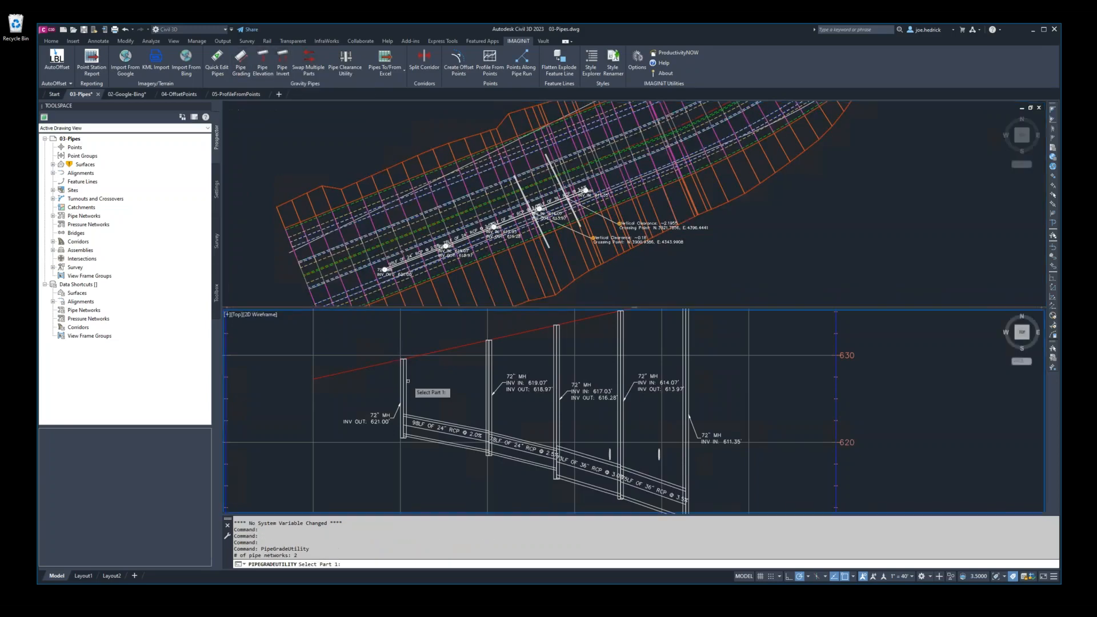
{"action": "left_click", "coordinate": [407, 388]}
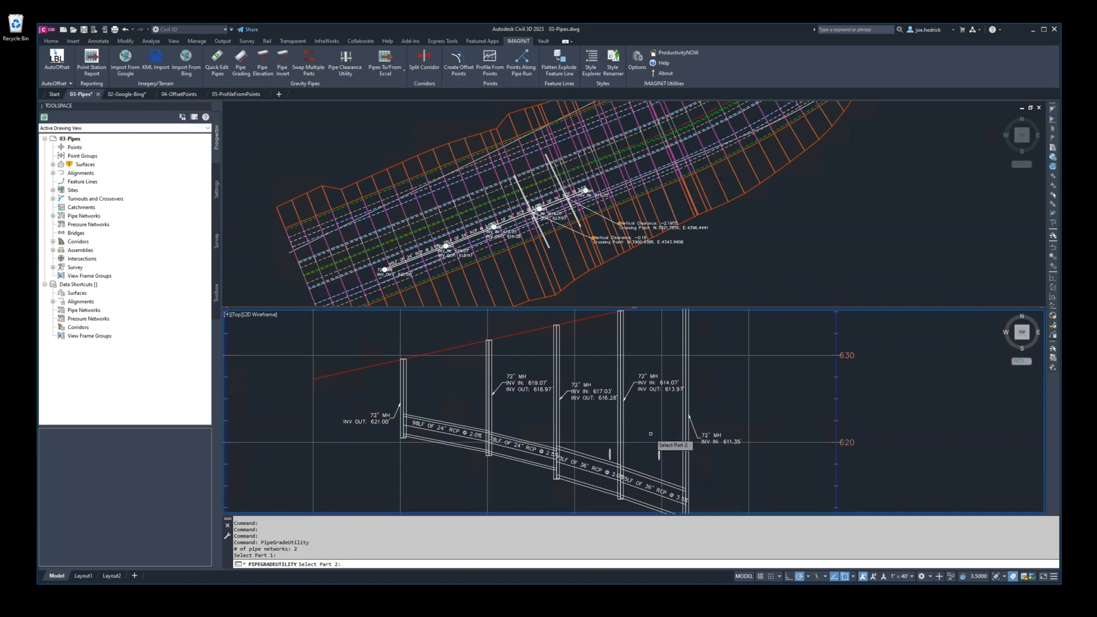
{"action": "left_click", "coordinate": [687, 453]}
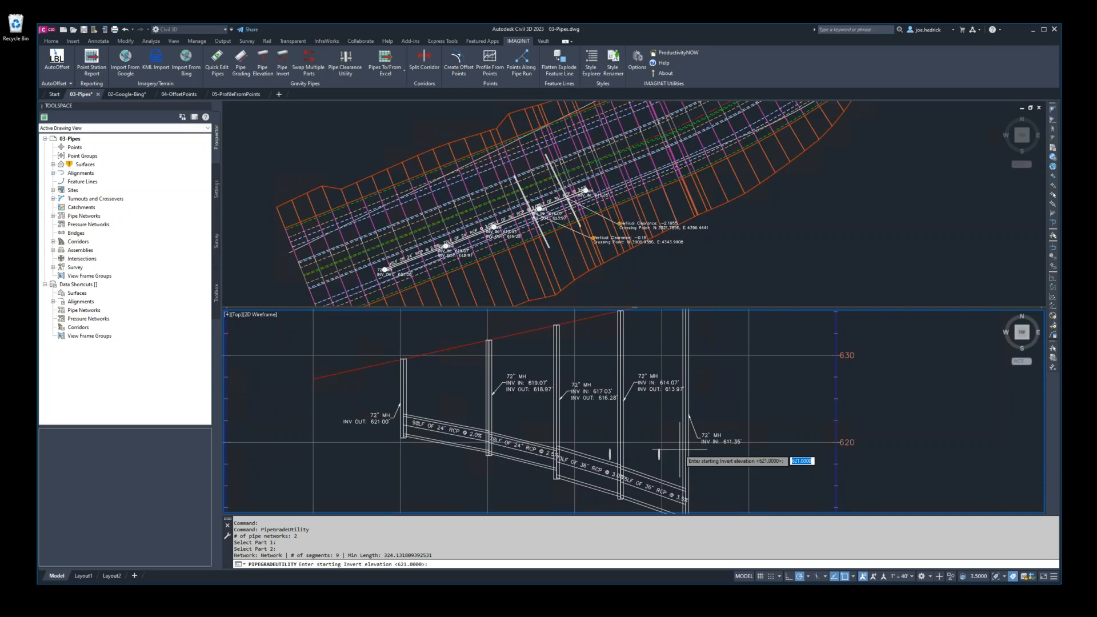
{"action": "key", "text": "Return"}
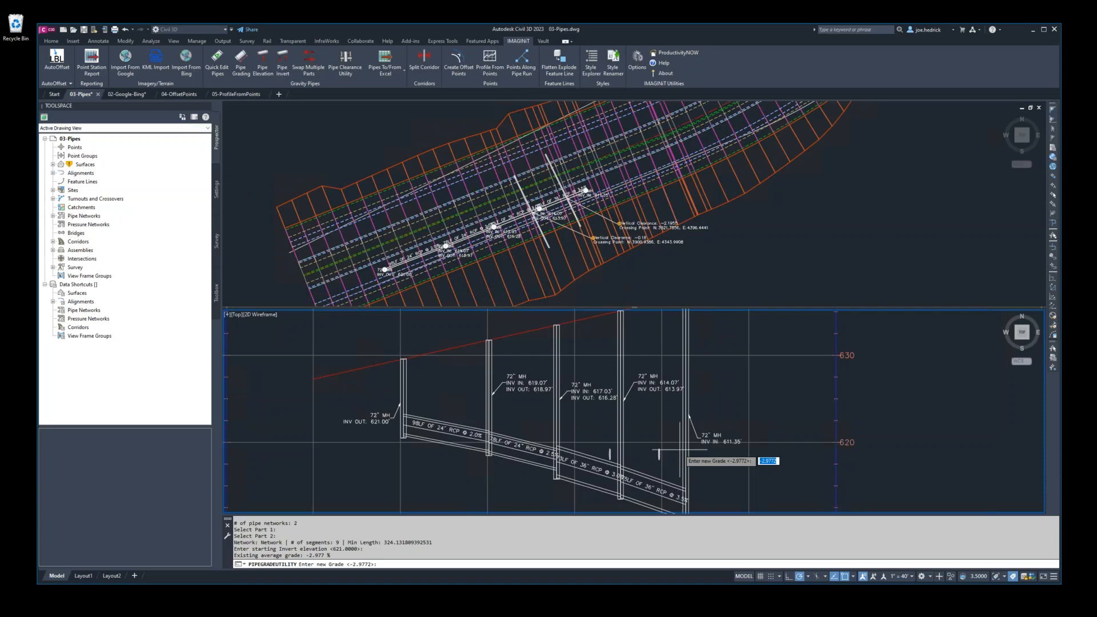
{"action": "type", "text": "-"}
{"action": "type", "text": "2.5"}
{"action": "key", "text": "Return"}
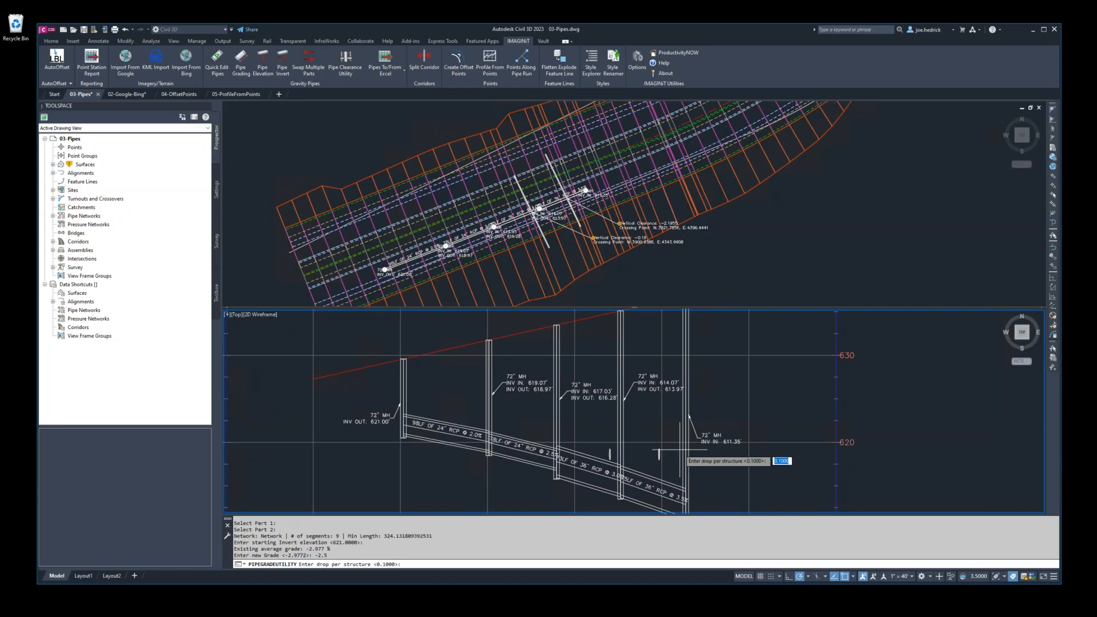
{"action": "key", "text": "Return"}
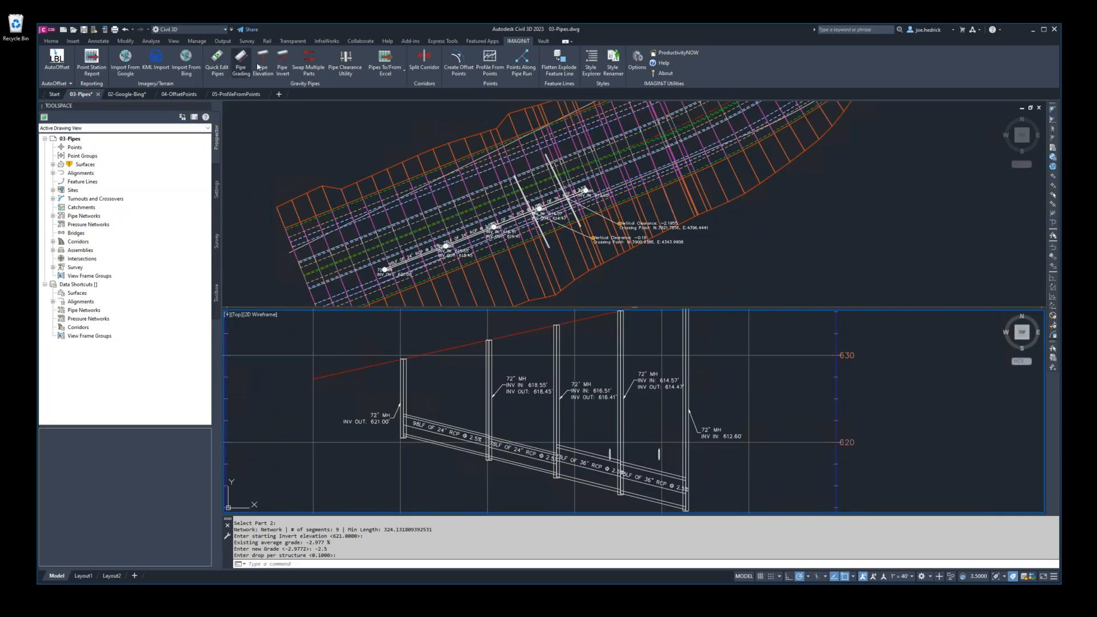
Step: Use the Pipe Invert utility on the same run with starting invert 621, ending invert 610 and a 0.1 drop per structure
{"action": "left_click", "coordinate": [289, 61]}
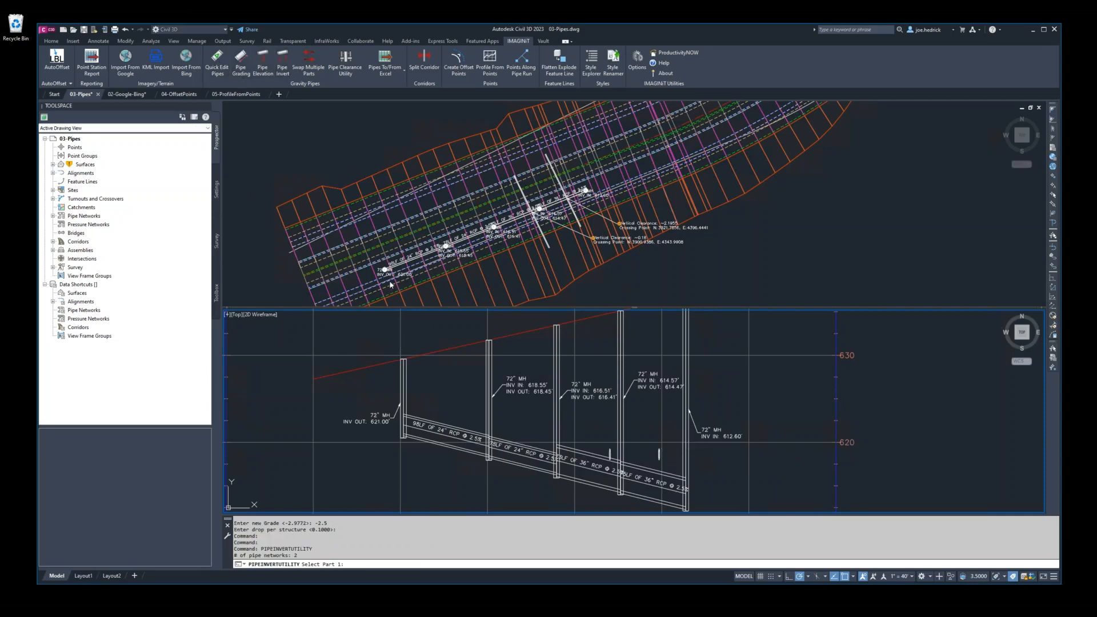
{"action": "left_click", "coordinate": [405, 393]}
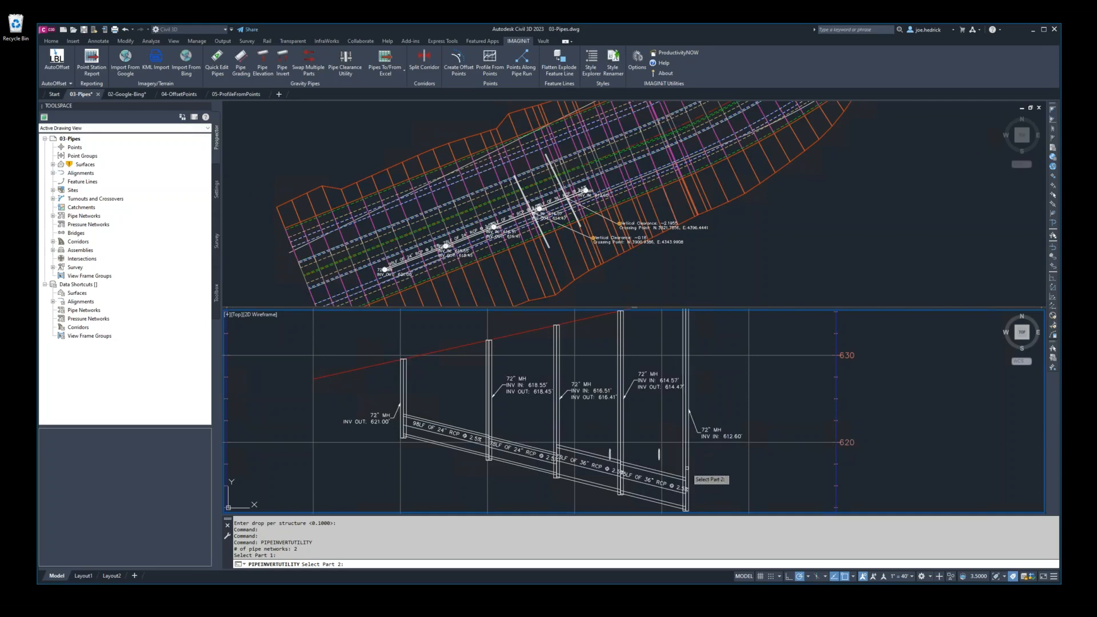
{"action": "left_click", "coordinate": [687, 470]}
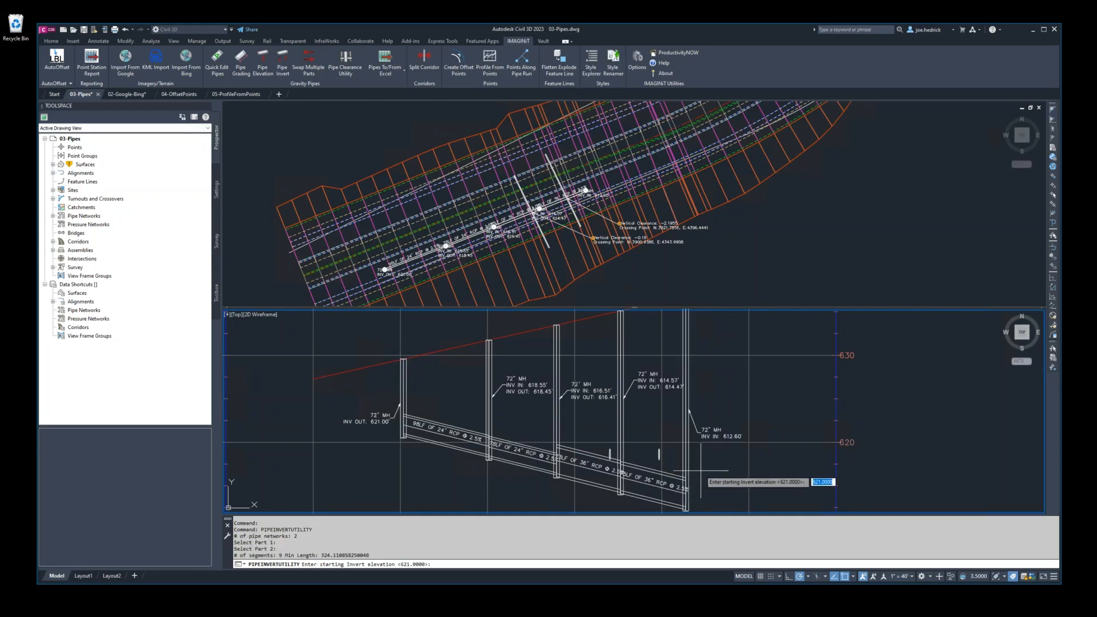
{"action": "key", "text": "Return"}
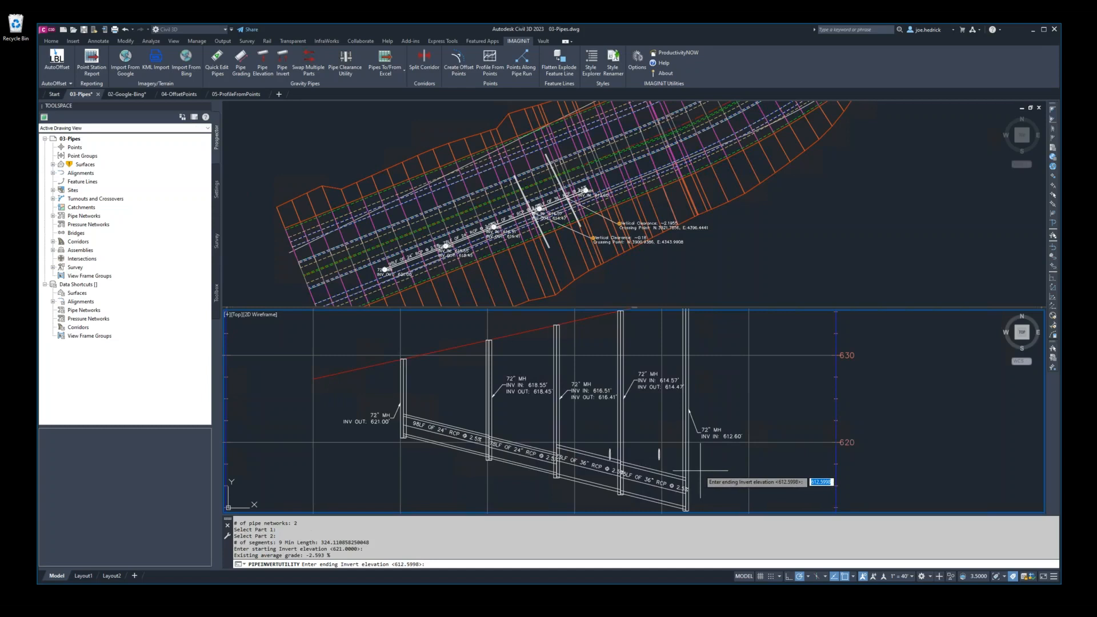
{"action": "type", "text": "610"}
{"action": "key", "text": "Return"}
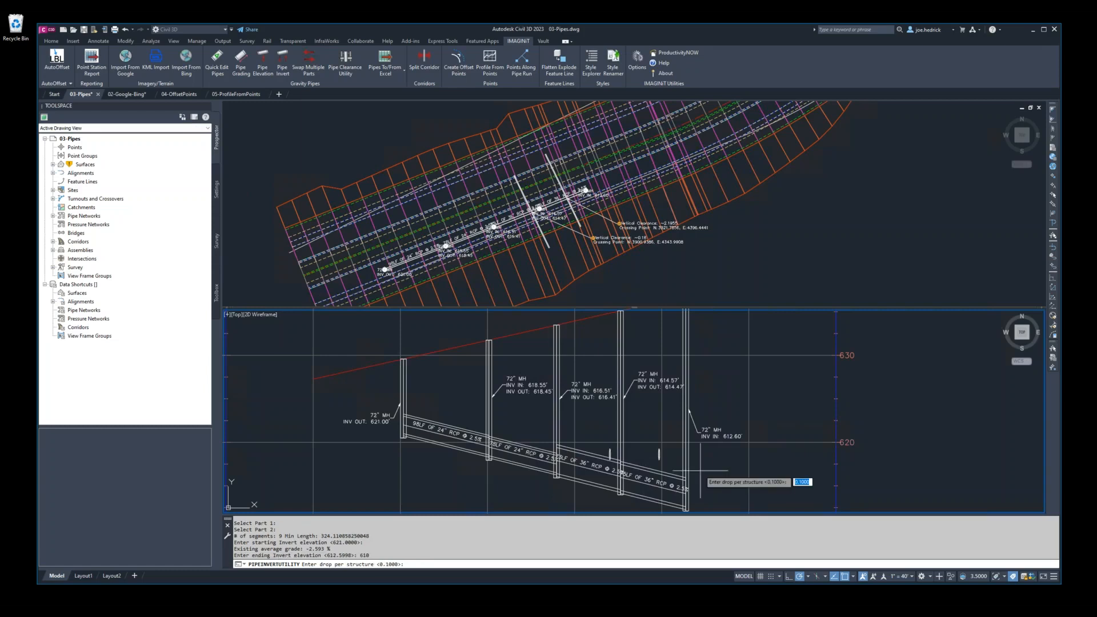
{"action": "key", "text": "Return"}
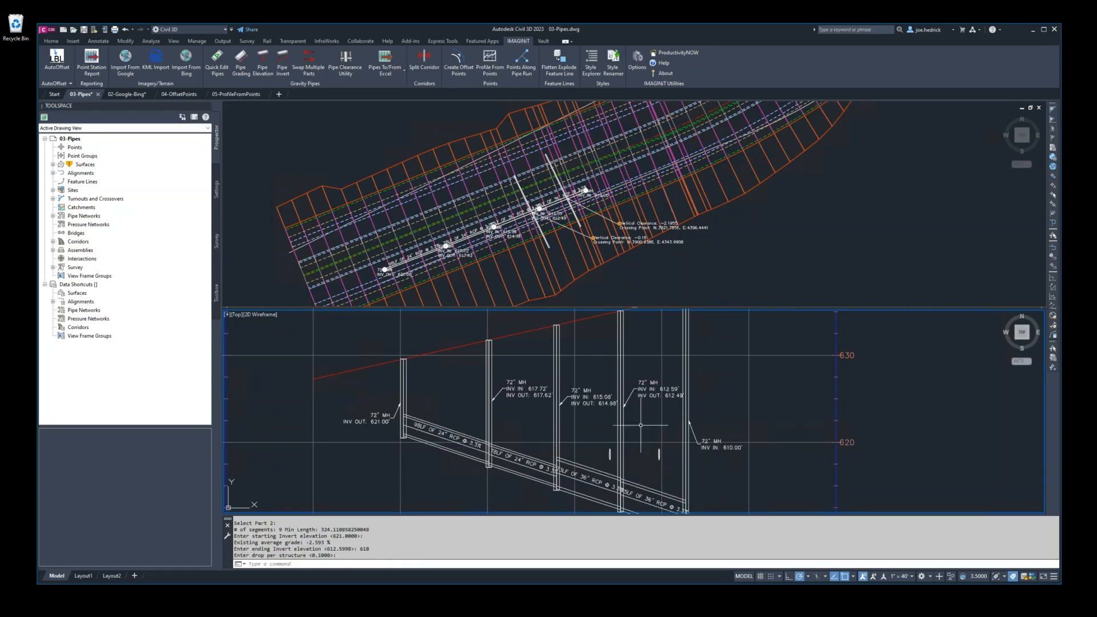
Step: Raise the whole pipe run between the first and last manholes by 2 with the Pipe Elevation utility
{"action": "middle_click_drag", "start_coordinate": [565, 464], "coordinate": [558, 401]}
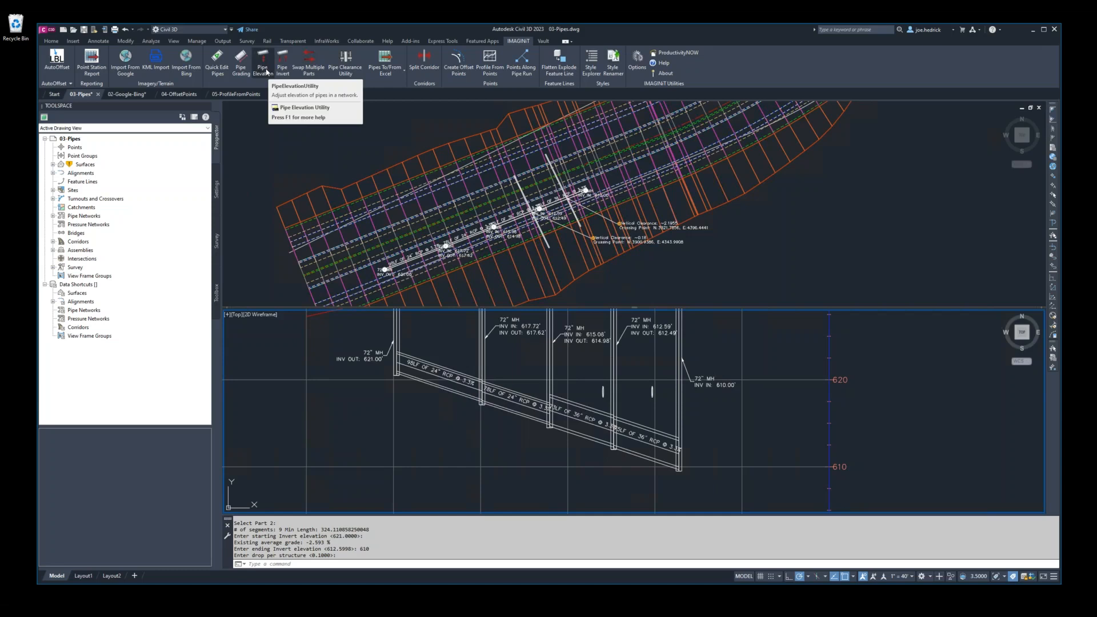
{"action": "left_click", "coordinate": [264, 68]}
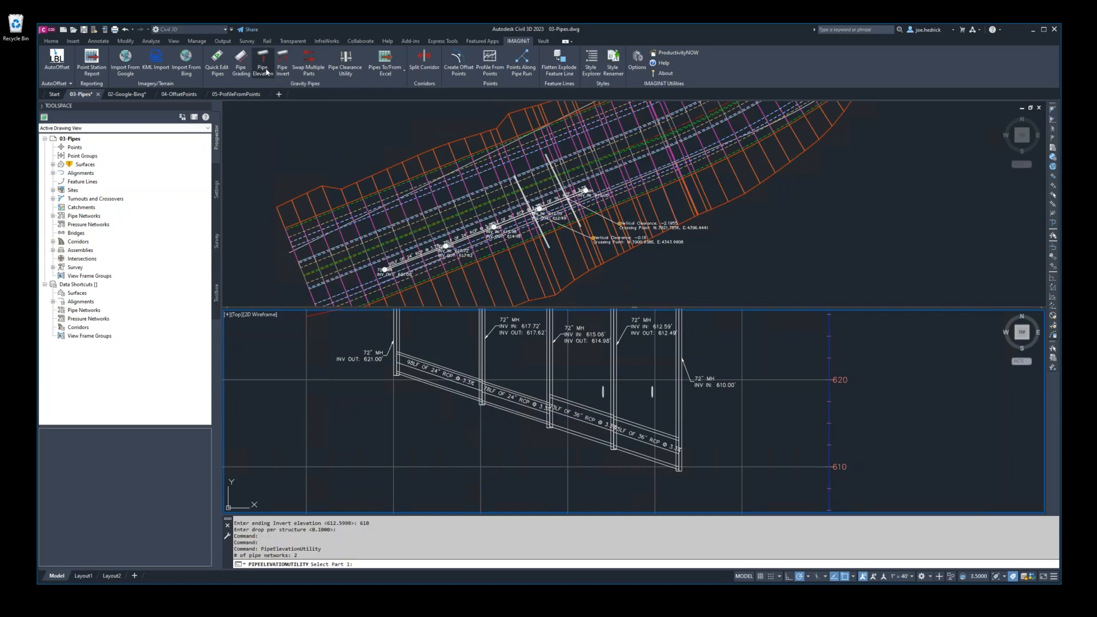
{"action": "left_click", "coordinate": [399, 326]}
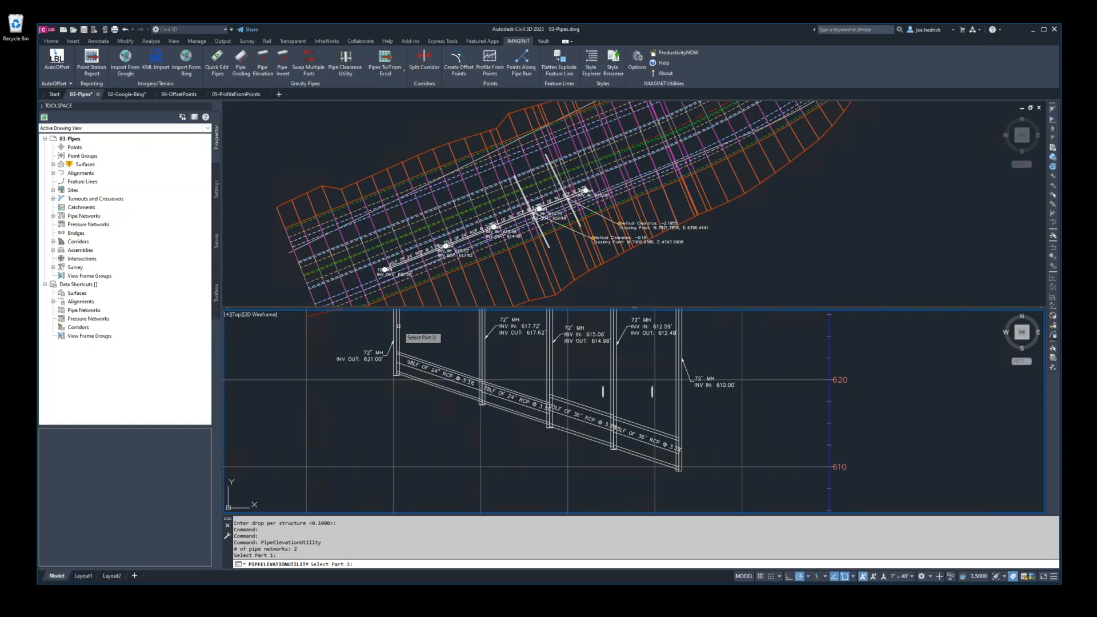
{"action": "left_click", "coordinate": [676, 414]}
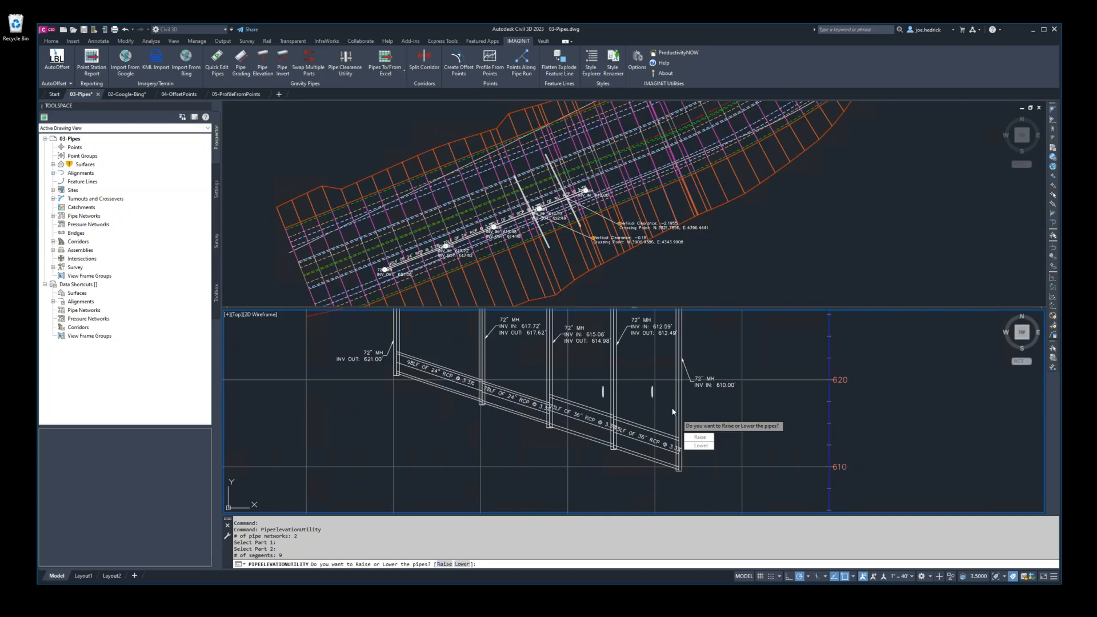
{"action": "type", "text": "r"}
{"action": "key", "text": "Return"}
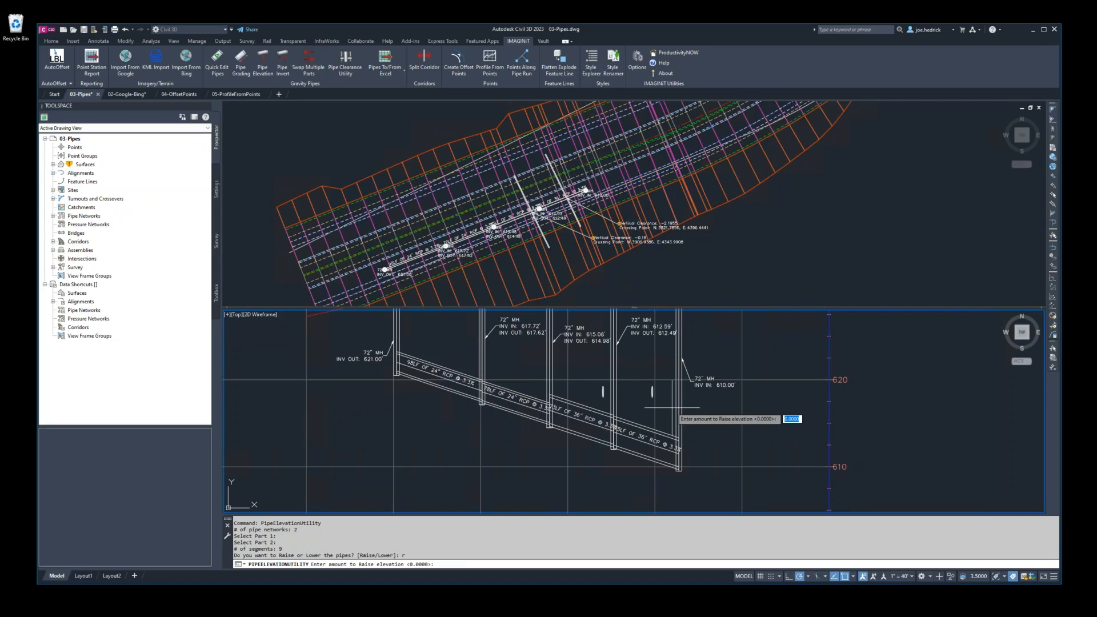
{"action": "type", "text": "2"}
{"action": "key", "text": "Return"}
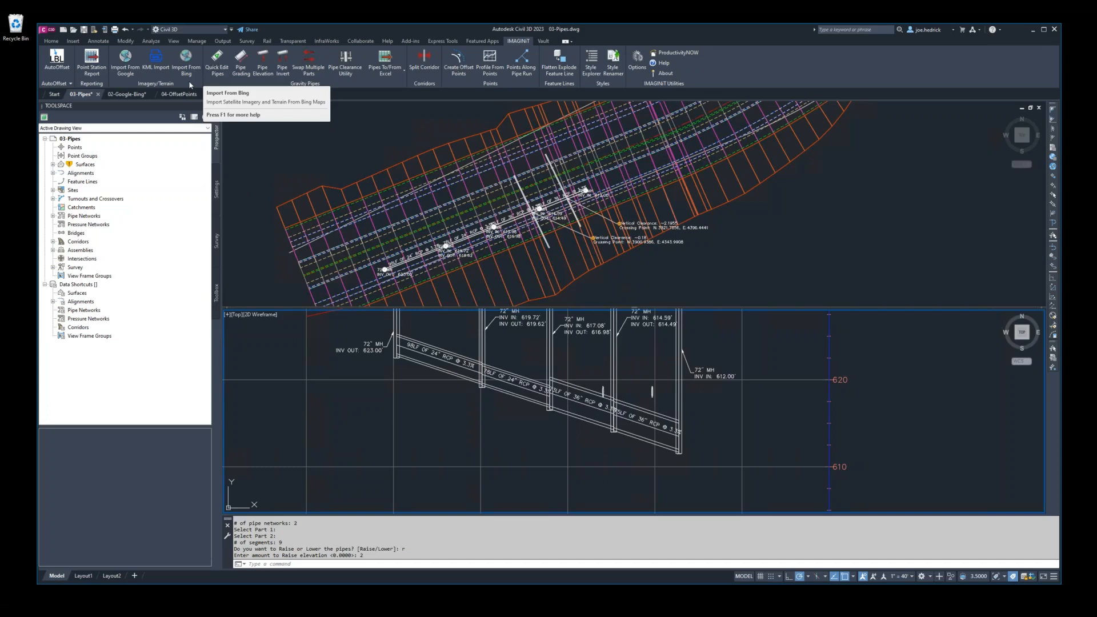
Step: Use Quick Edit Pipes in plan view to set the last 36-inch pipe's end point elevation to 610
{"action": "left_click", "coordinate": [217, 60]}
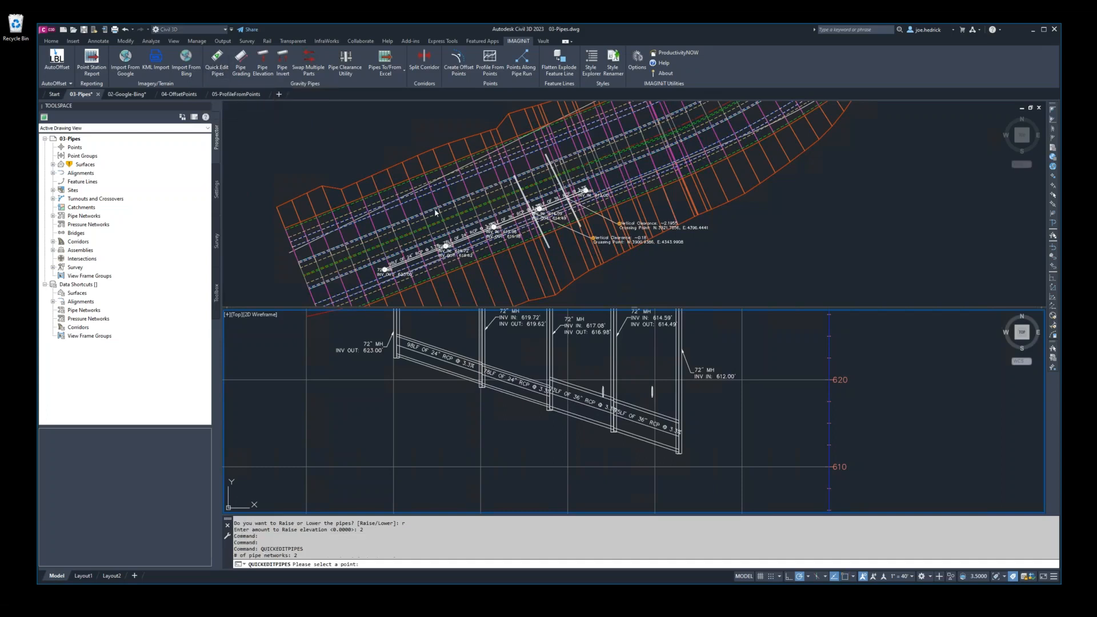
{"action": "left_click", "coordinate": [546, 205]}
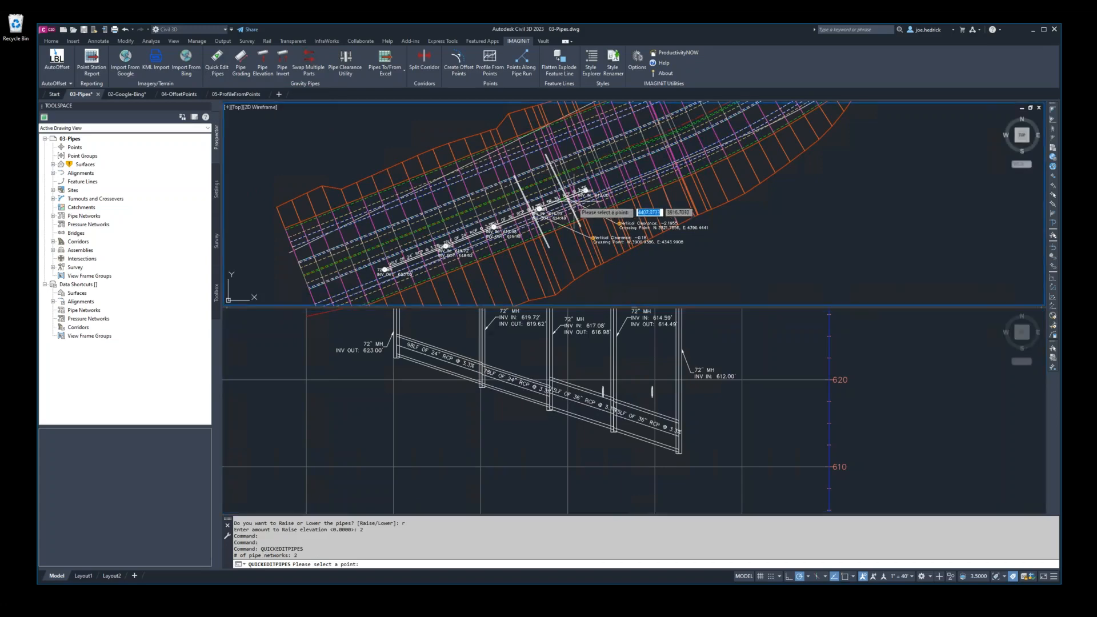
{"action": "scroll", "coordinate": [574, 200], "scroll_direction": "up", "scroll_amount": 6}
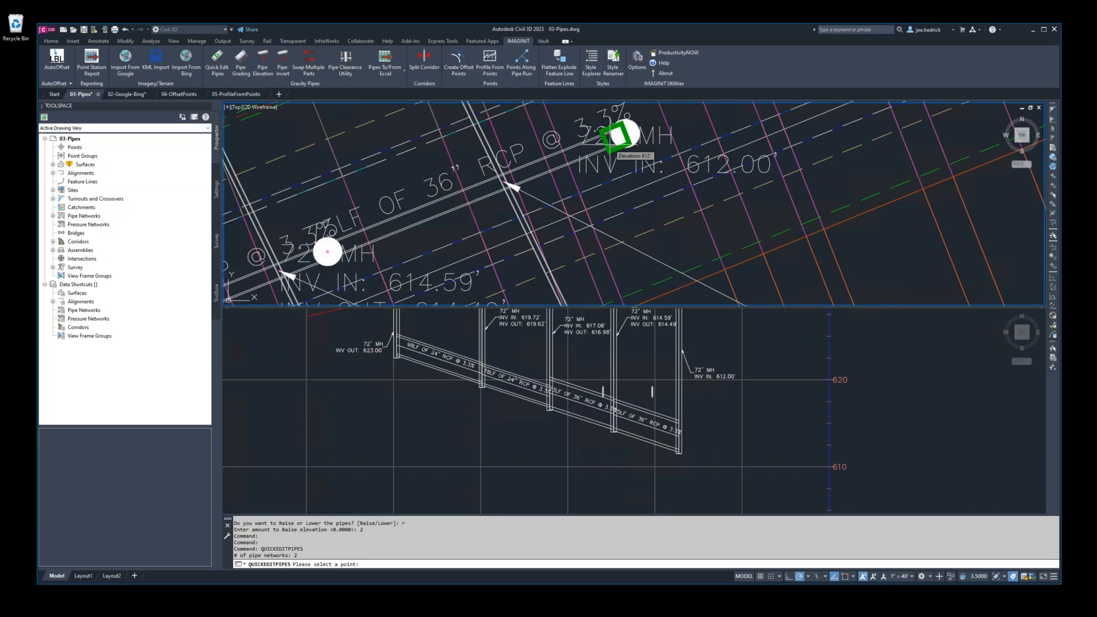
{"action": "left_click", "coordinate": [618, 135]}
{"action": "type", "text": "610"}
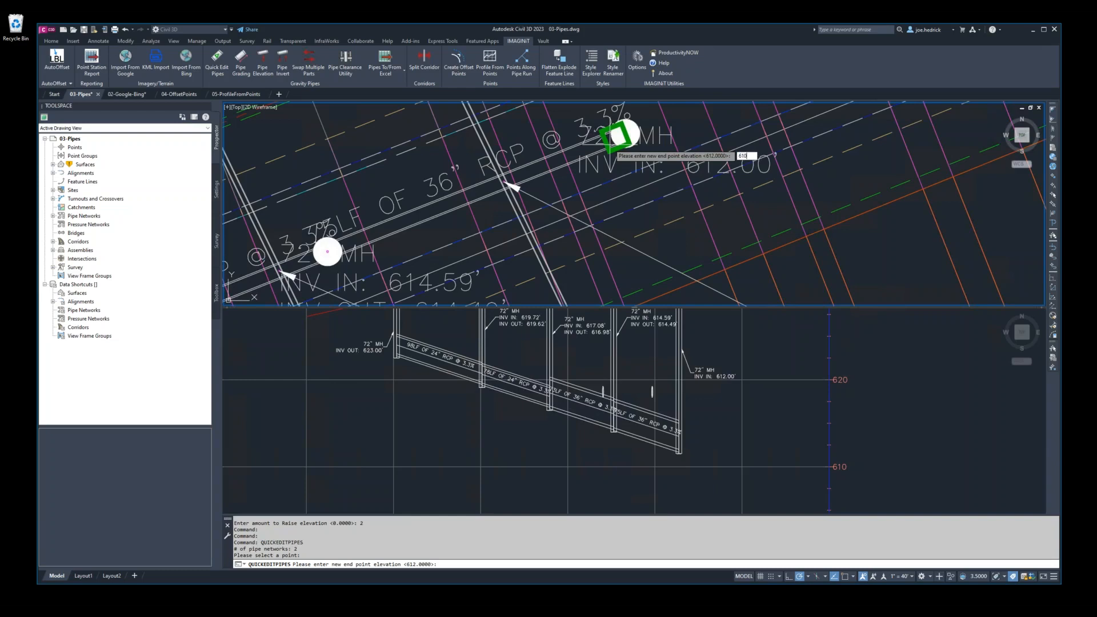
{"action": "key", "text": "Return"}
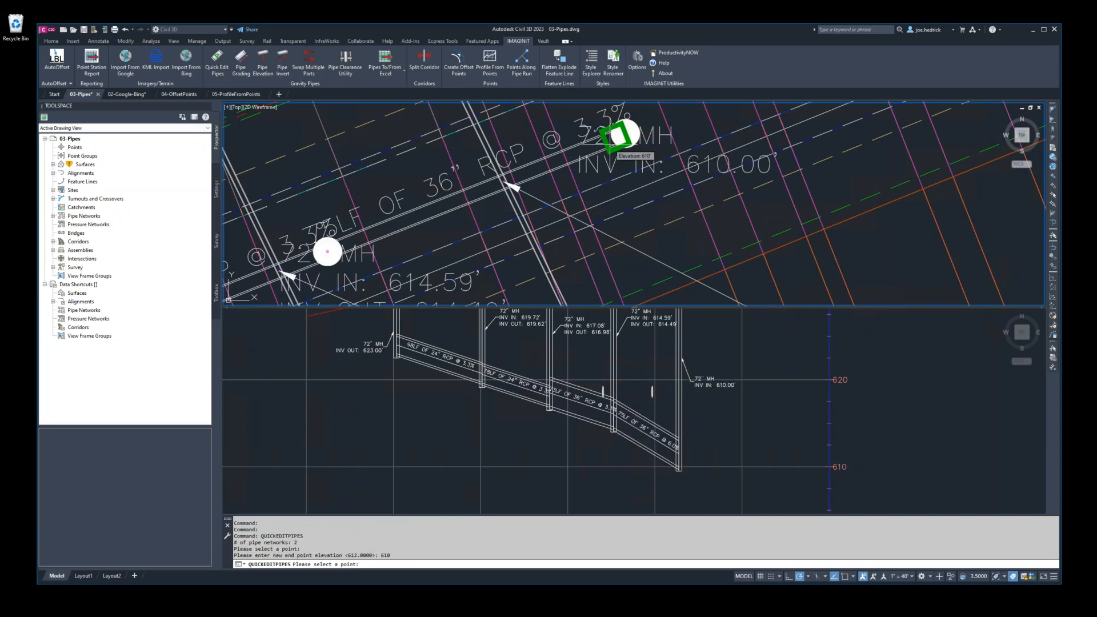
{"action": "left_click", "coordinate": [679, 467]}
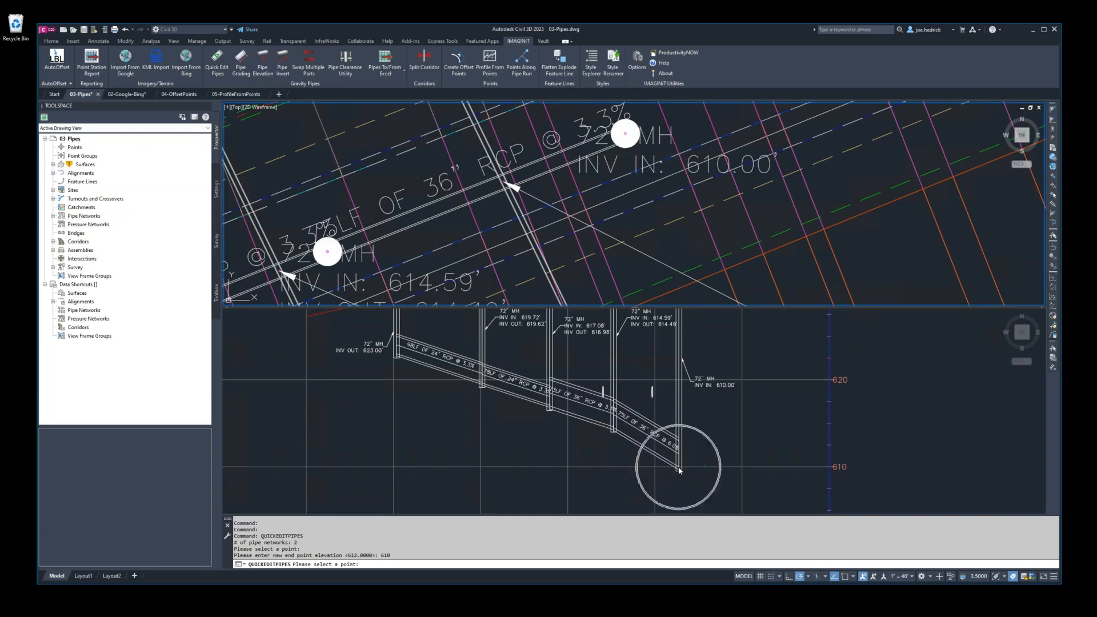
Step: Set the last 36-inch pipe's slope to -3 and end Quick Edit Pipes
{"action": "left_click", "coordinate": [486, 203]}
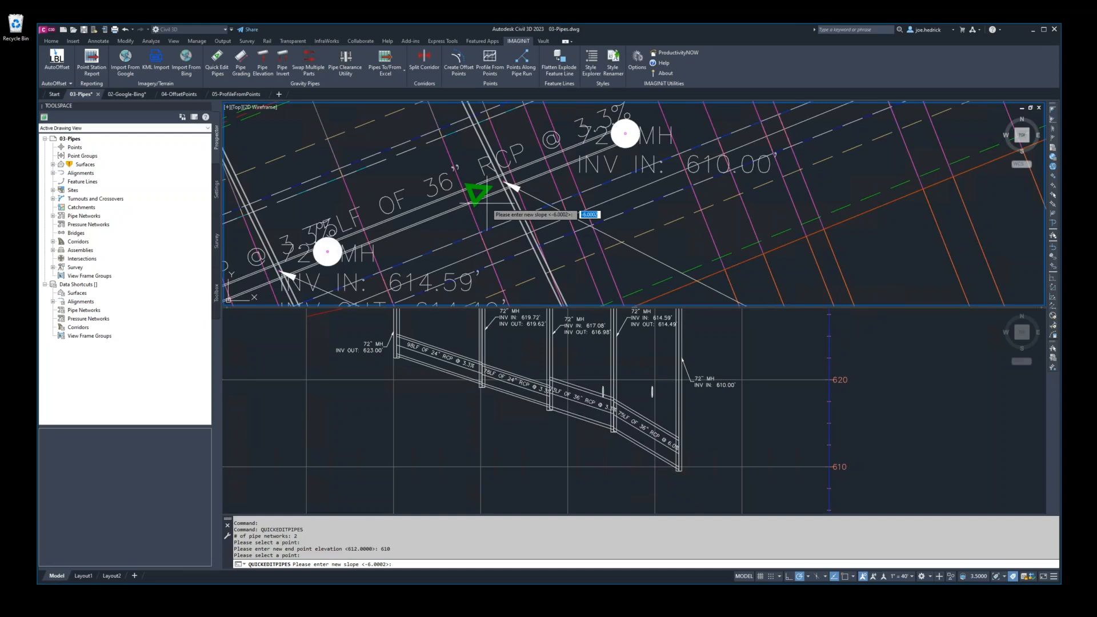
{"action": "type", "text": "-3"}
{"action": "key", "text": "Return"}
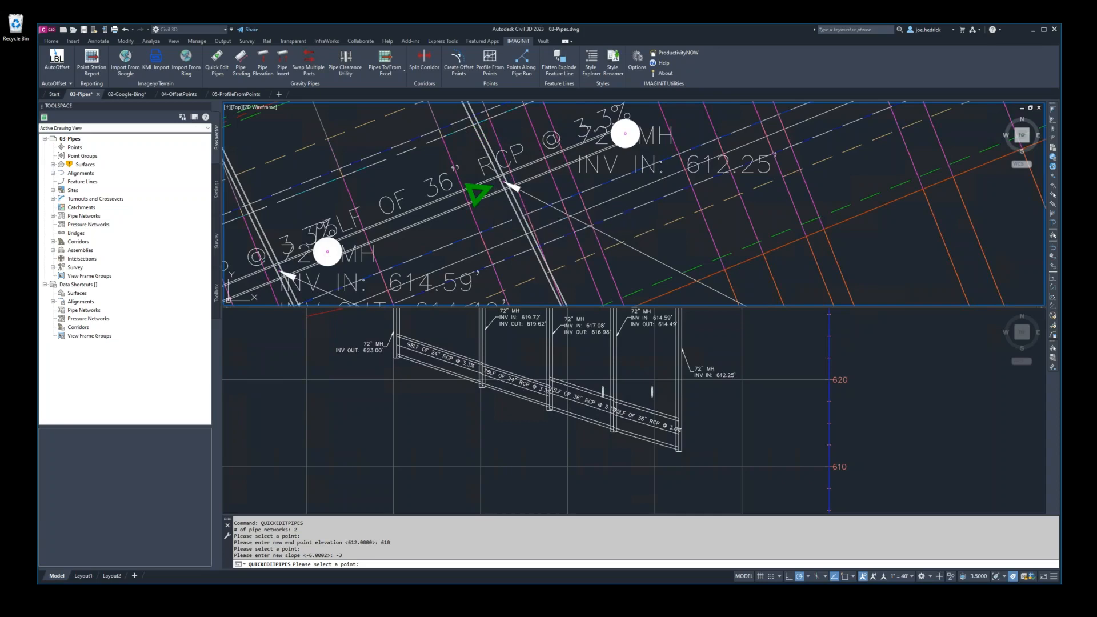
{"action": "key", "text": "Escape"}
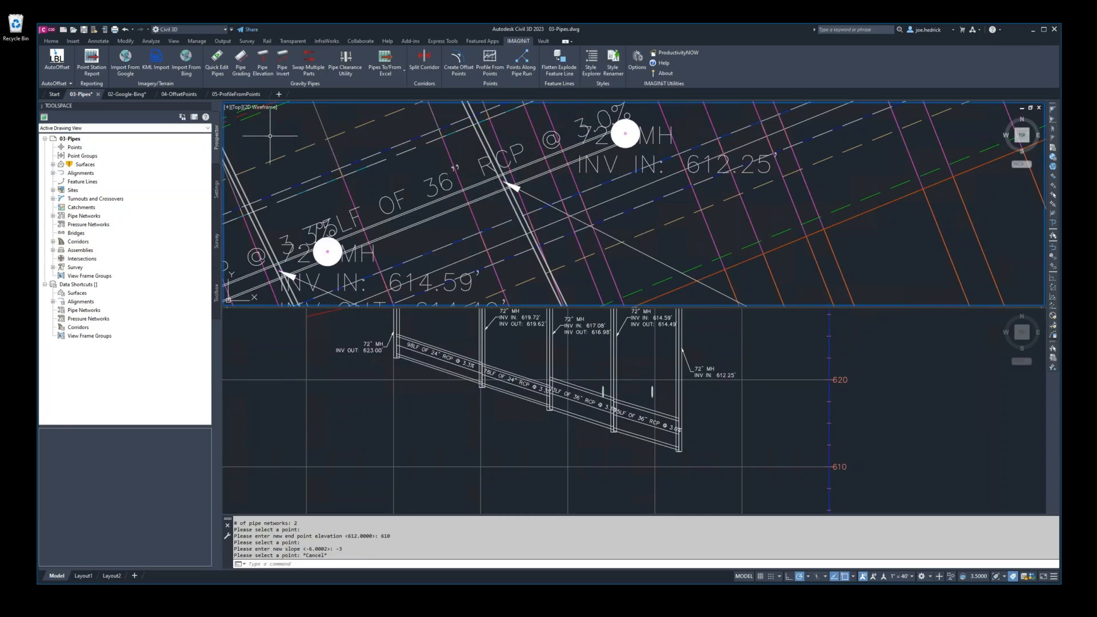
Step: Switch to the 05-ProfileFromPoints drawing and turn off its aerial background map
{"action": "left_click", "coordinate": [239, 96]}
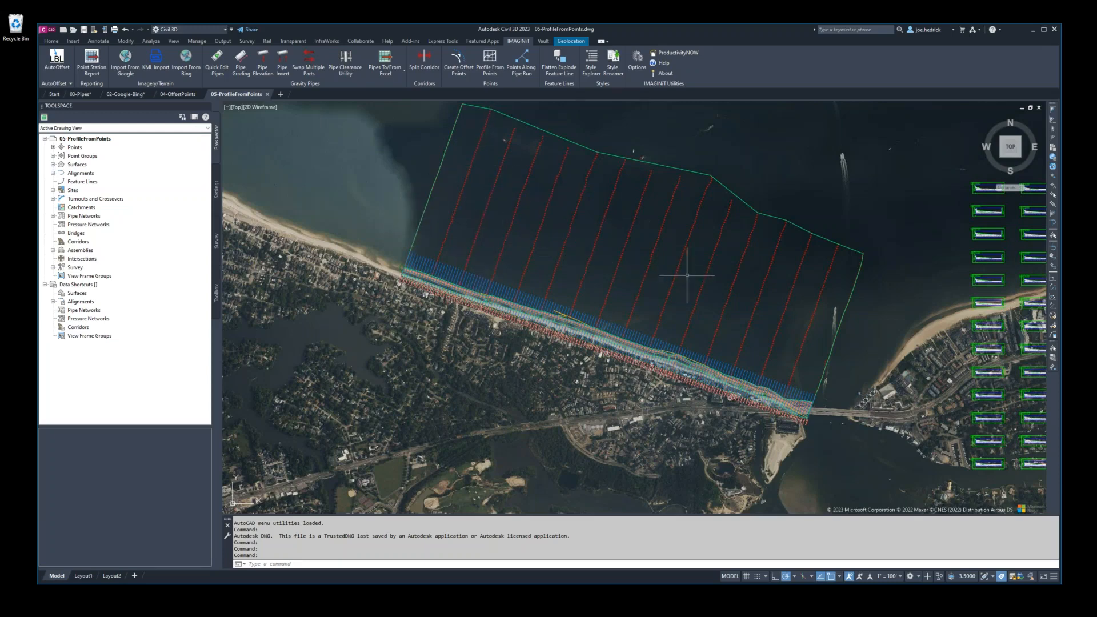
{"action": "mouse_move", "coordinate": [639, 265]}
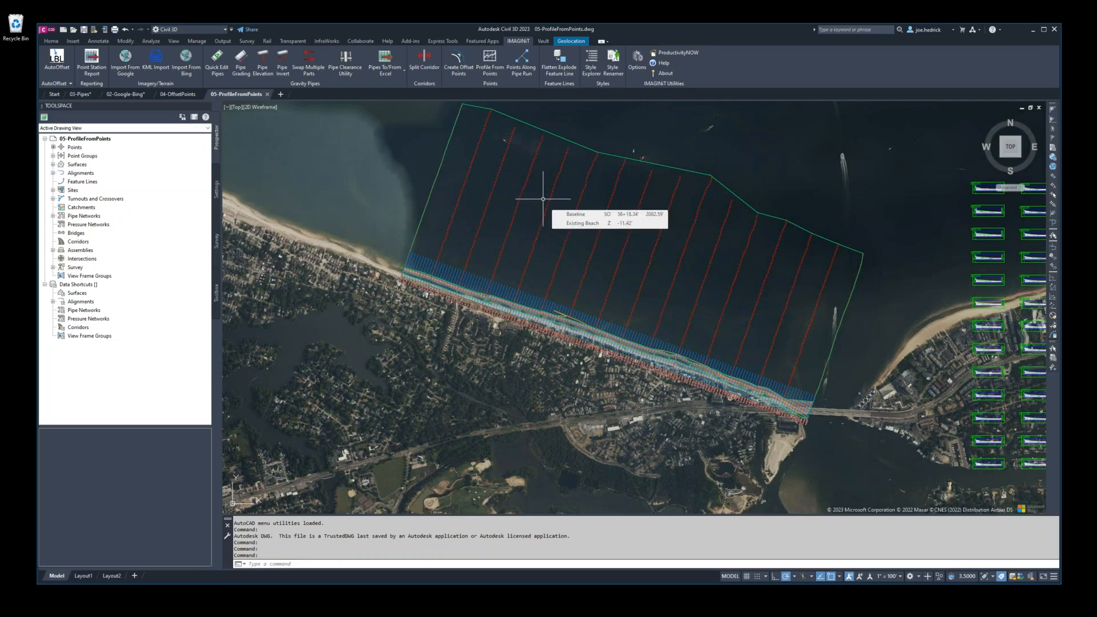
{"action": "left_click", "coordinate": [568, 43]}
{"action": "left_click", "coordinate": [181, 61]}
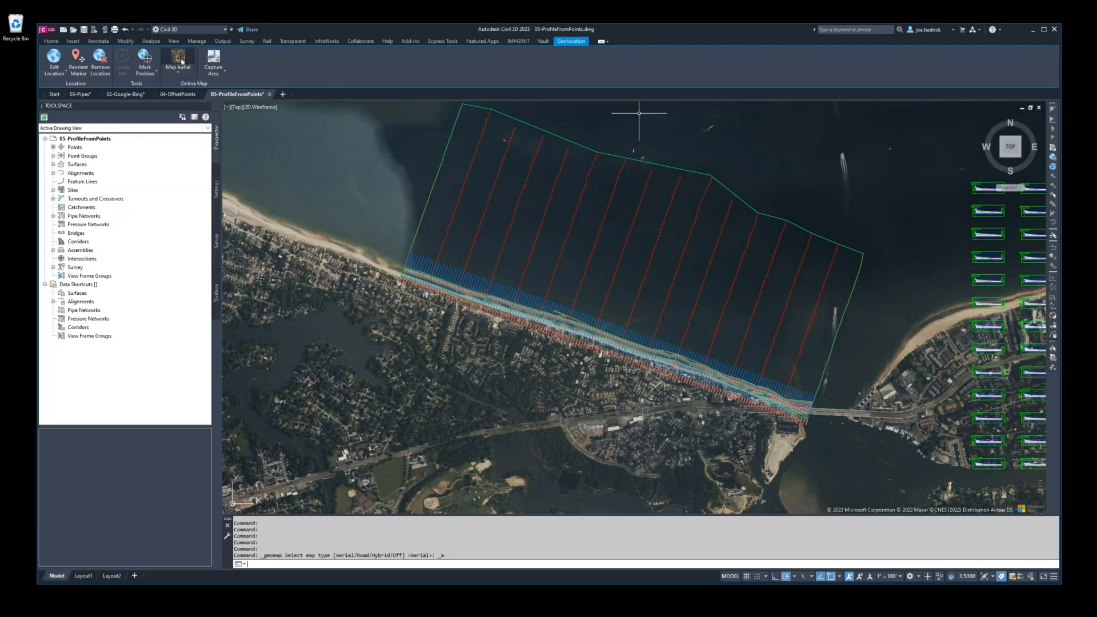
{"action": "left_click", "coordinate": [178, 71]}
{"action": "left_click", "coordinate": [194, 140]}
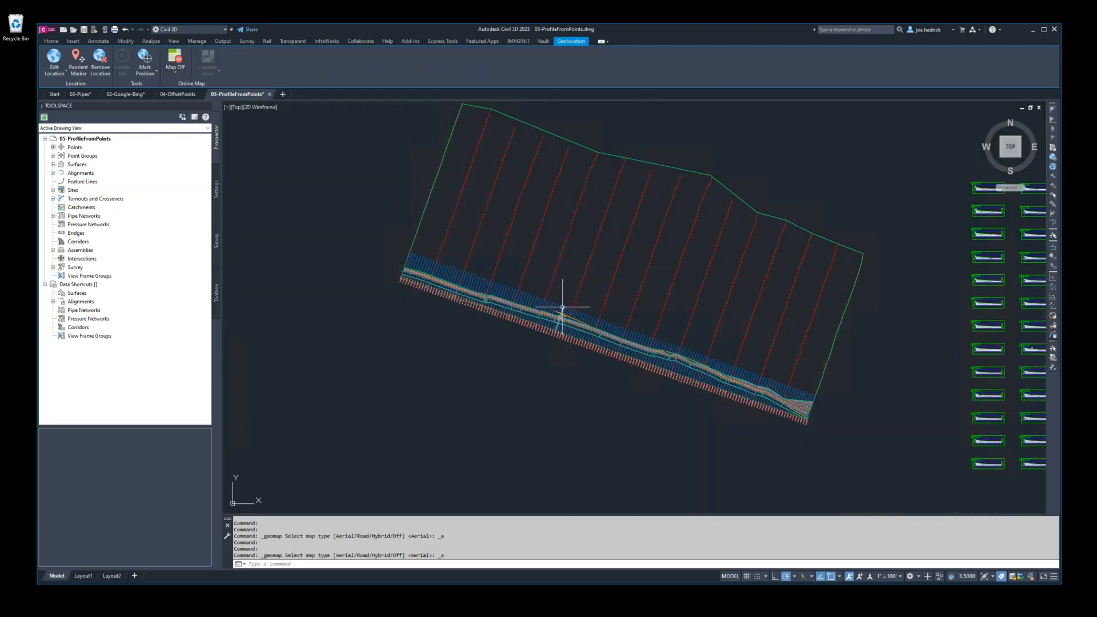
Step: Set up Profile From Points to select points in the drawing, with alignment name ALIGN1 and profile name PROF1
{"action": "scroll", "coordinate": [562, 307], "scroll_direction": "up", "scroll_amount": 6}
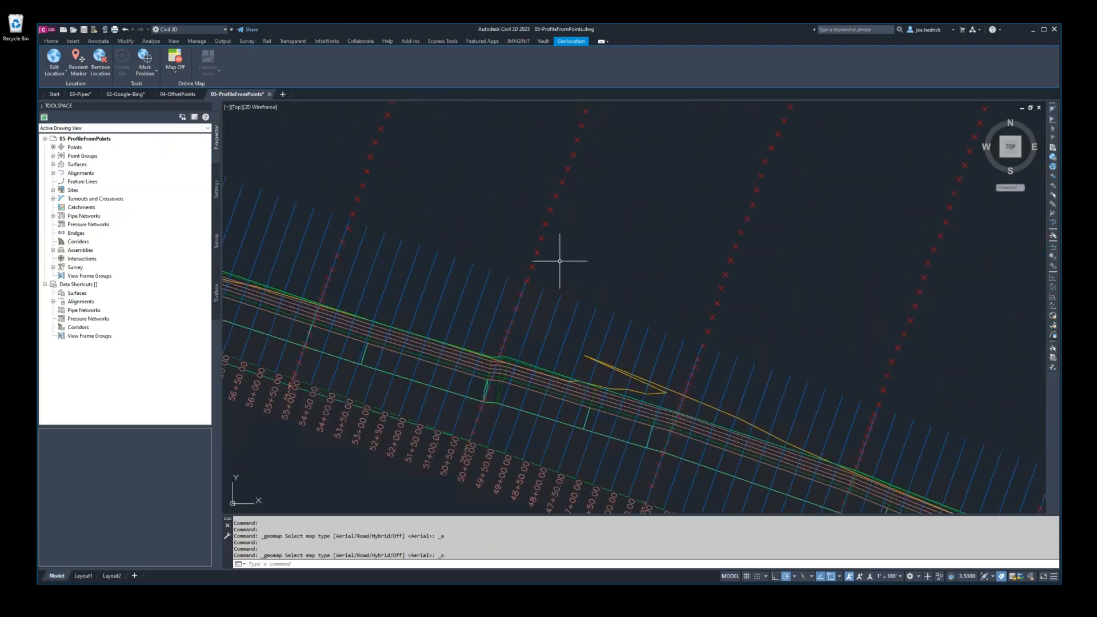
{"action": "middle_click_drag", "start_coordinate": [600, 220], "coordinate": [549, 363]}
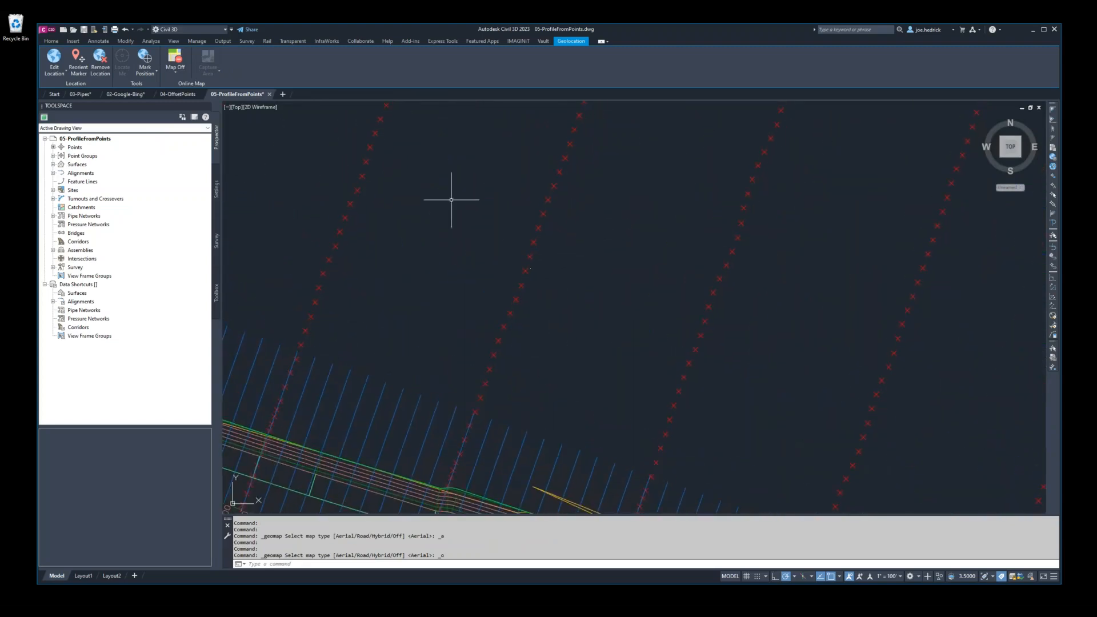
{"action": "left_click", "coordinate": [530, 42]}
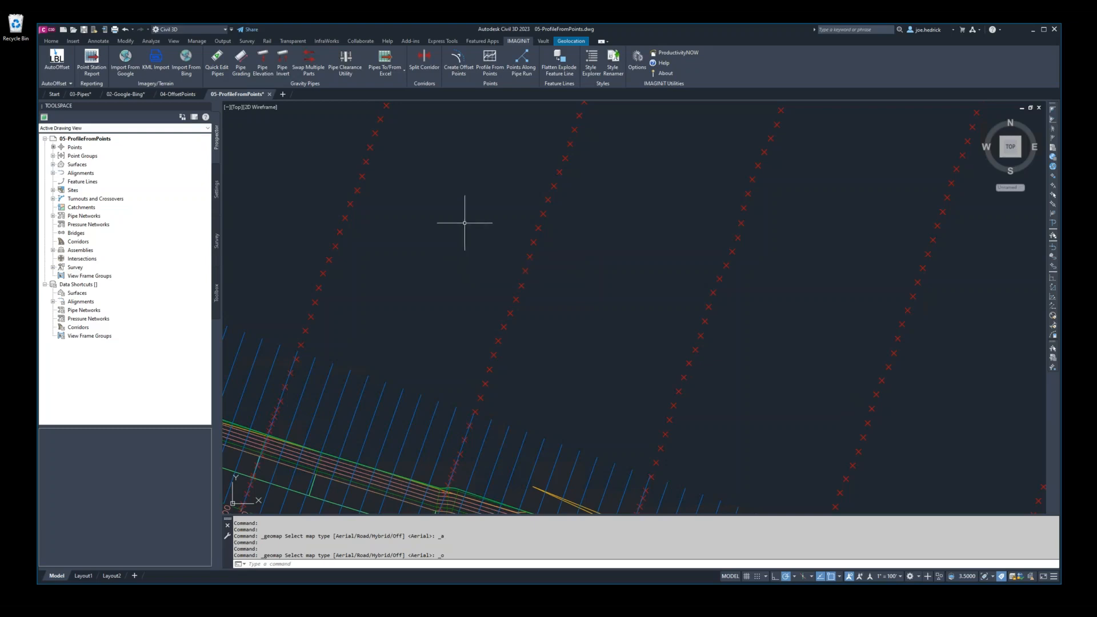
{"action": "left_click", "coordinate": [490, 70]}
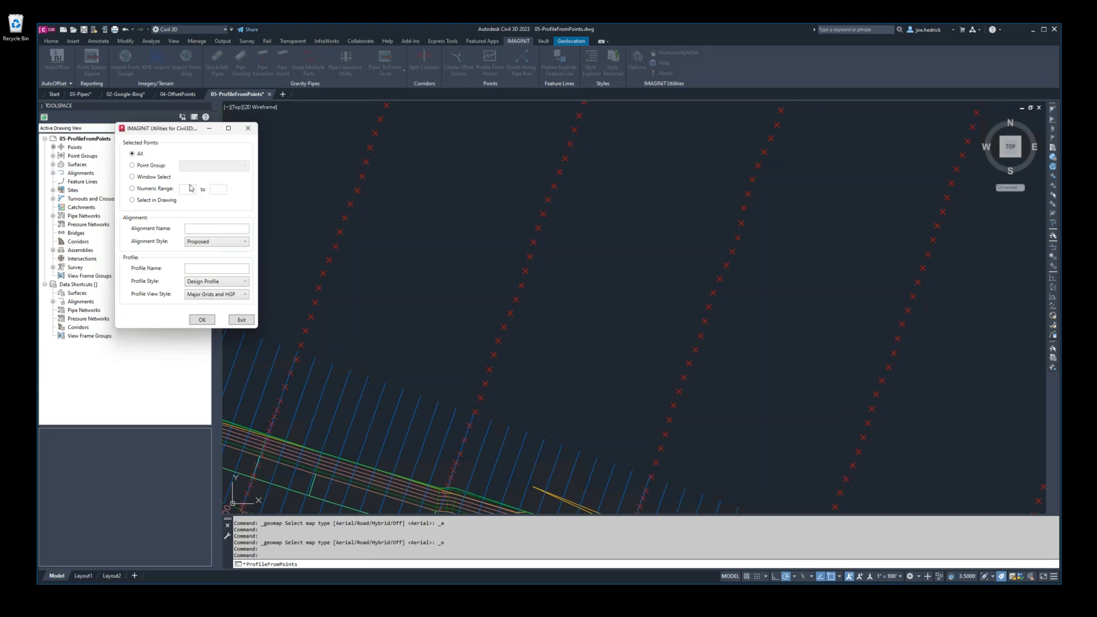
{"action": "left_click", "coordinate": [134, 201]}
{"action": "left_click", "coordinate": [201, 228]}
{"action": "type", "text": "AL"}
{"action": "type", "text": "IGN"}
{"action": "type", "text": "1"}
{"action": "type", "text": "OF"}
{"action": "left_click", "coordinate": [201, 320]}
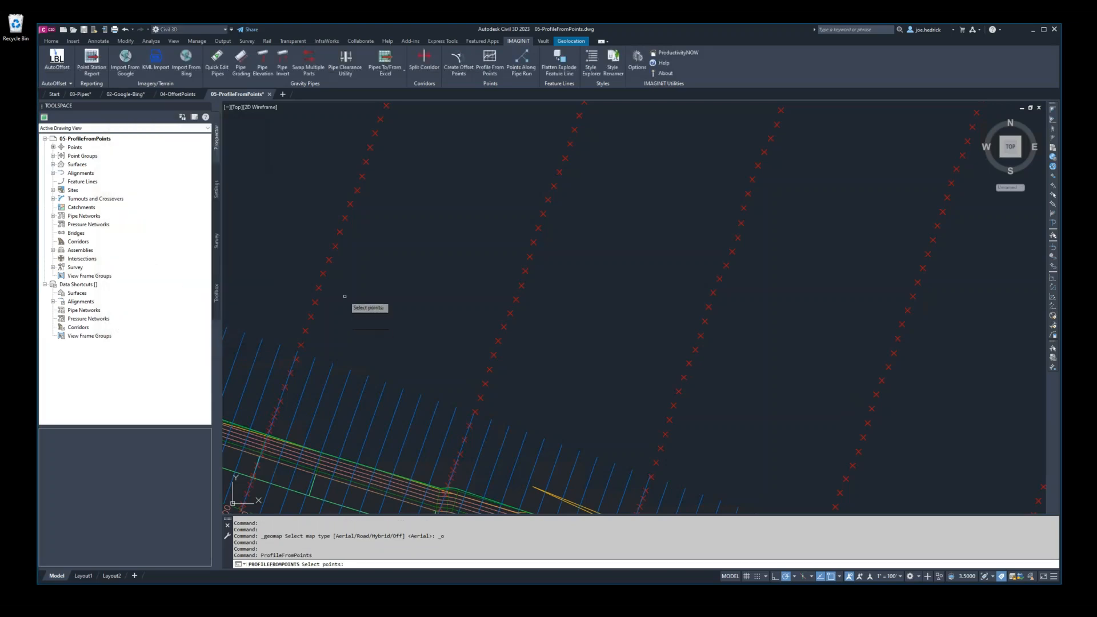
Step: Pick consecutive survey points northward along a single row, starting at point 1027 just above the blue section lines
{"action": "left_click", "coordinate": [310, 317]}
{"action": "left_click", "coordinate": [315, 302]}
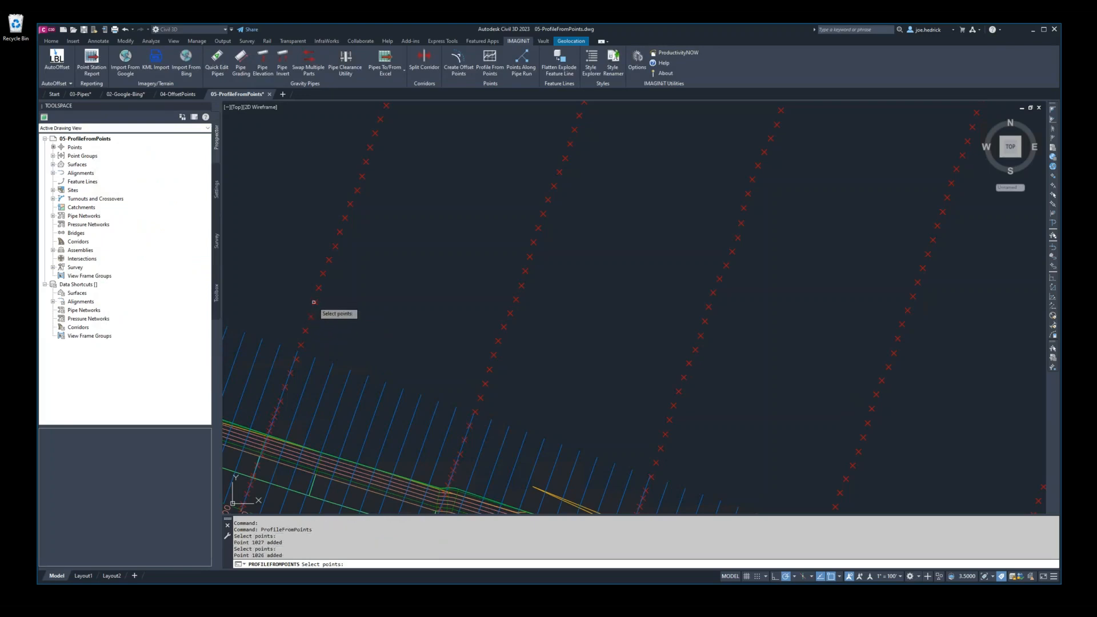
{"action": "left_click", "coordinate": [319, 287]}
{"action": "left_click", "coordinate": [323, 273]}
{"action": "left_click", "coordinate": [329, 259]}
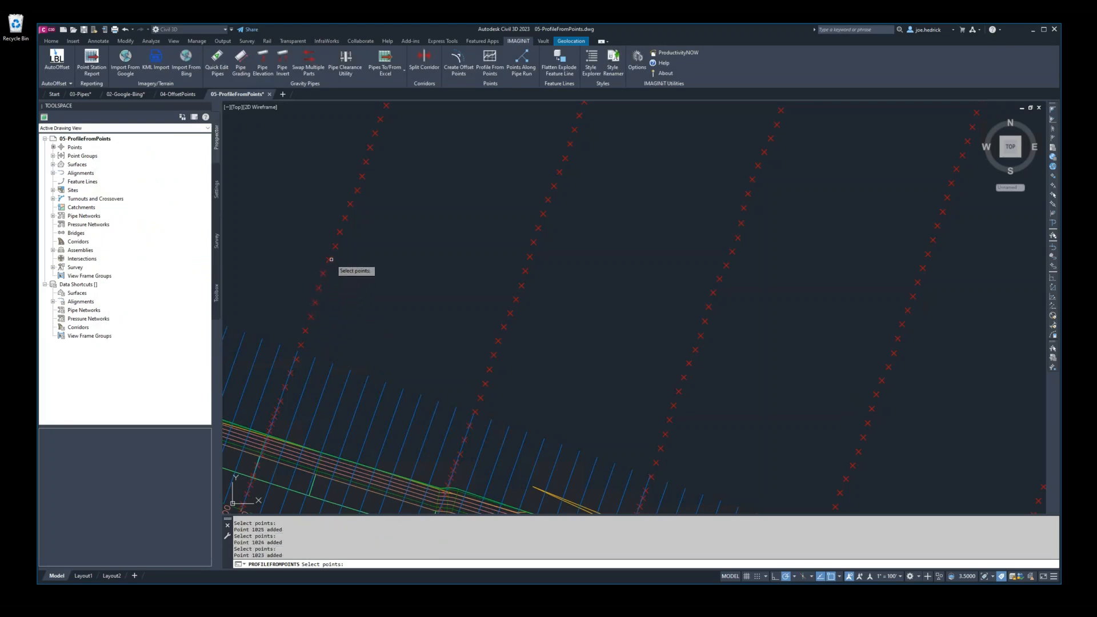
{"action": "left_click", "coordinate": [335, 246]}
{"action": "left_click", "coordinate": [339, 232]}
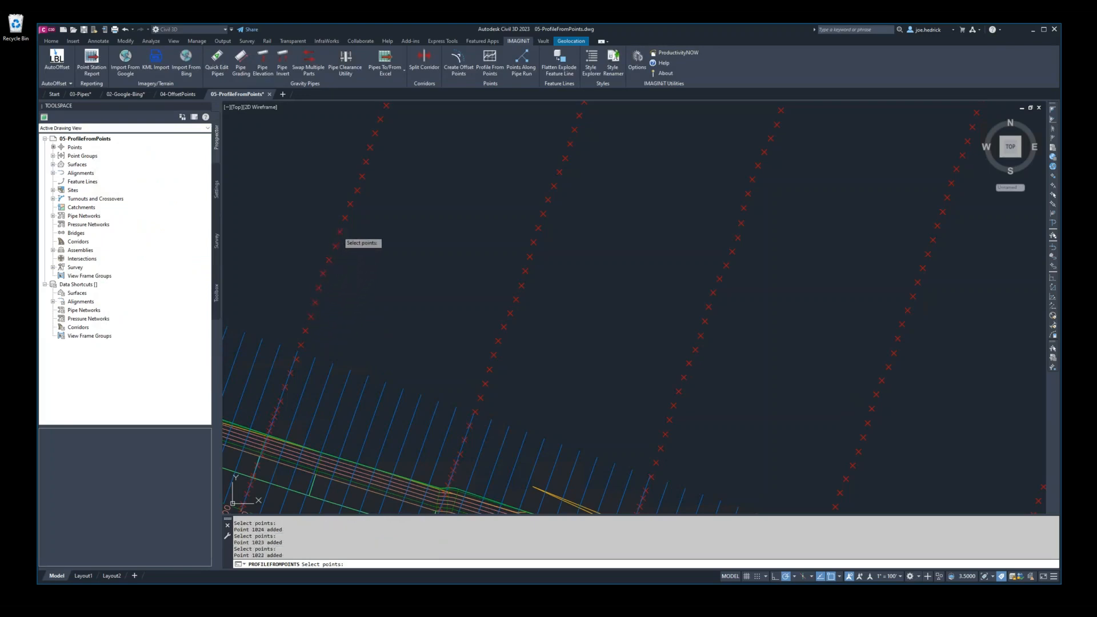
{"action": "left_click", "coordinate": [345, 219]}
{"action": "left_click", "coordinate": [350, 204]}
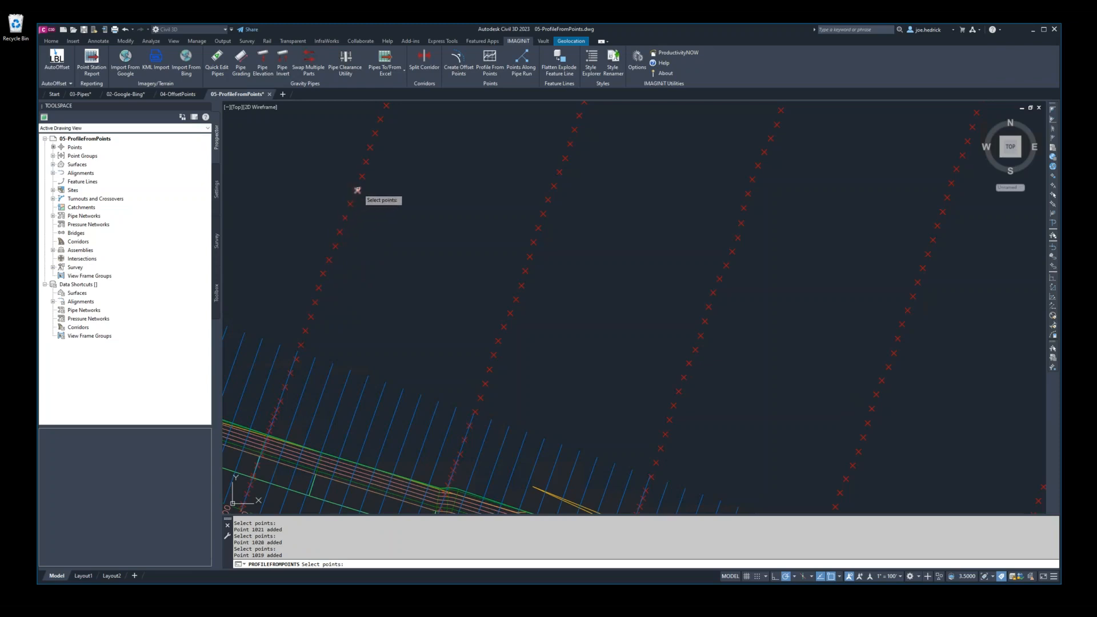
{"action": "left_click", "coordinate": [357, 190]}
{"action": "left_click", "coordinate": [362, 176]}
{"action": "left_click", "coordinate": [367, 162]}
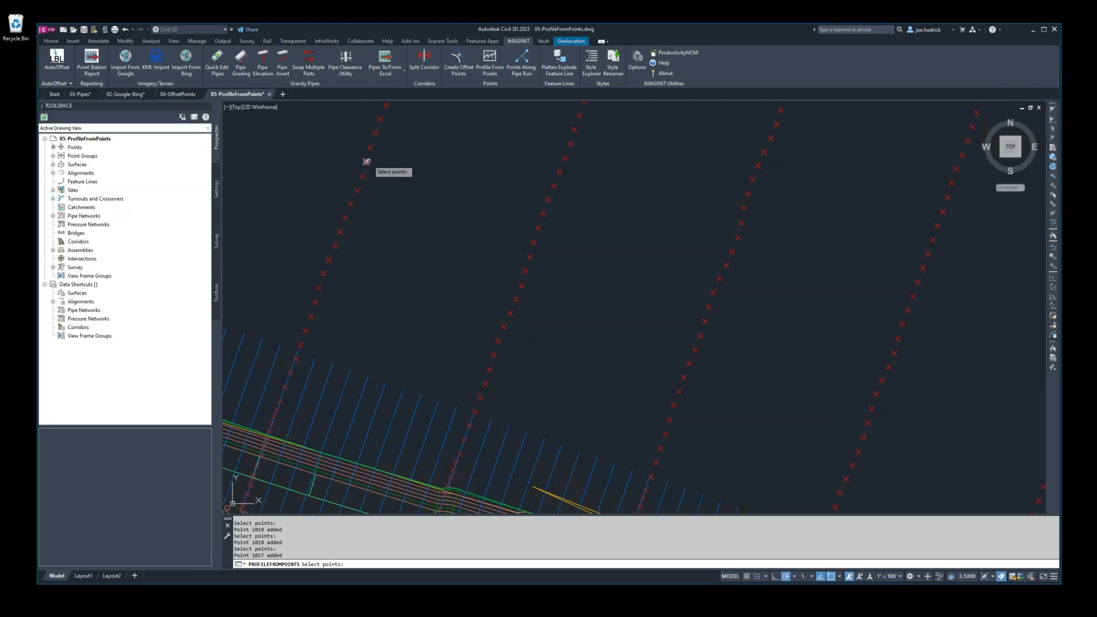
Step: Add several widely spaced points farther north in the same row, ending at point 971, and finish the point selection
{"action": "scroll", "coordinate": [420, 176], "scroll_direction": "down", "scroll_amount": 4}
{"action": "middle_click_drag", "start_coordinate": [436, 164], "coordinate": [392, 262]}
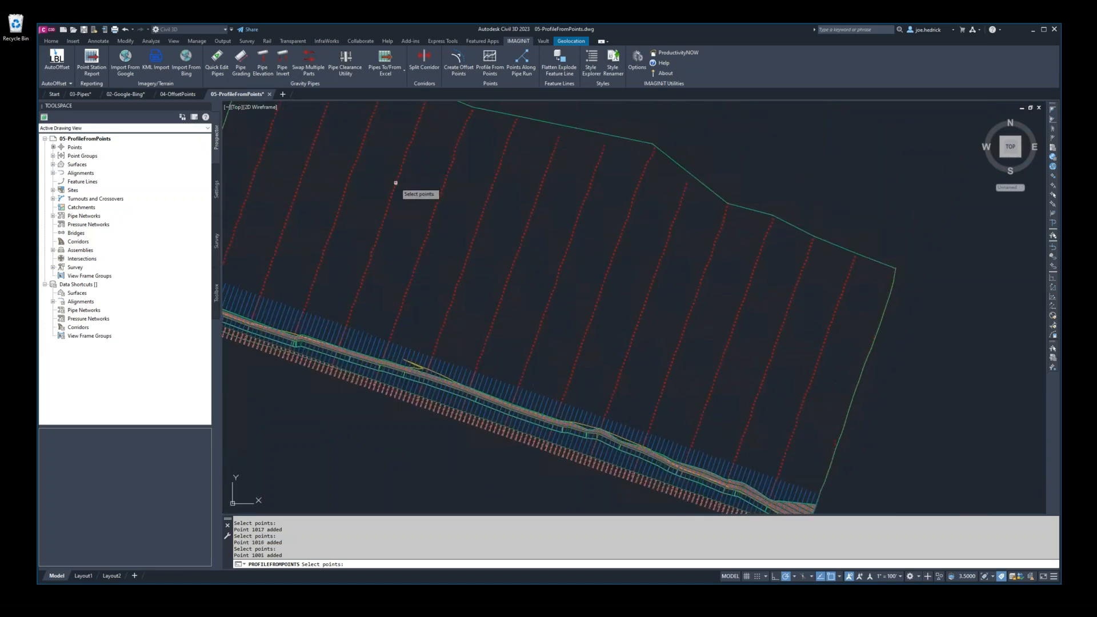
{"action": "left_click", "coordinate": [394, 181]}
{"action": "left_click", "coordinate": [402, 162]}
{"action": "left_click", "coordinate": [407, 150]}
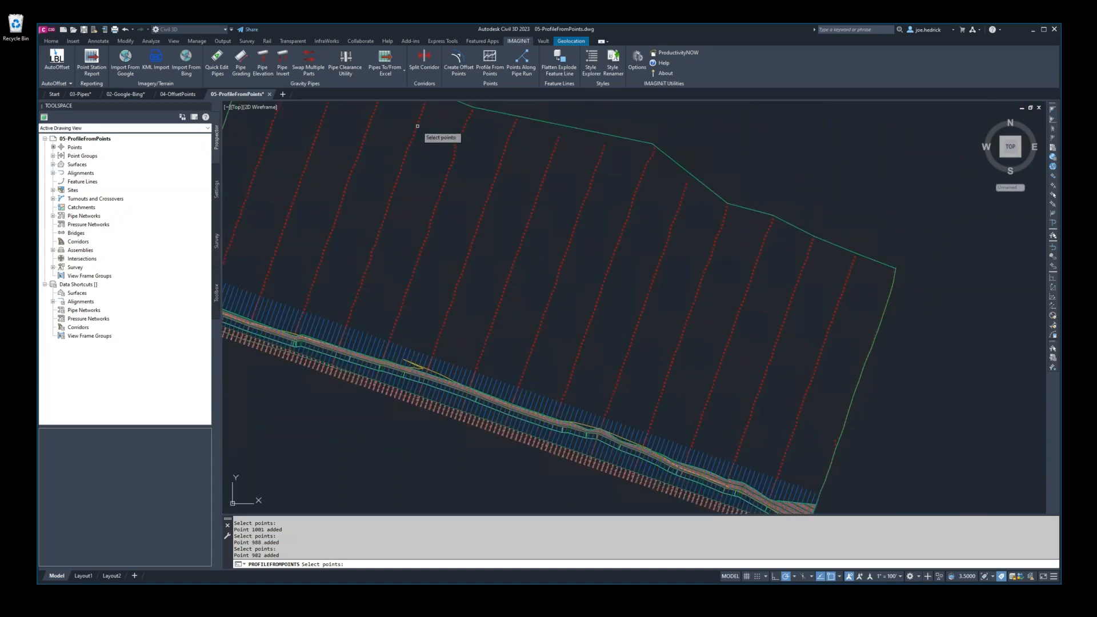
{"action": "left_click", "coordinate": [416, 126]}
{"action": "key", "text": "Return"}
Step: Insert the profile view in the empty area north of the site boundary
{"action": "scroll", "coordinate": [457, 149], "scroll_direction": "up", "scroll_amount": 6}
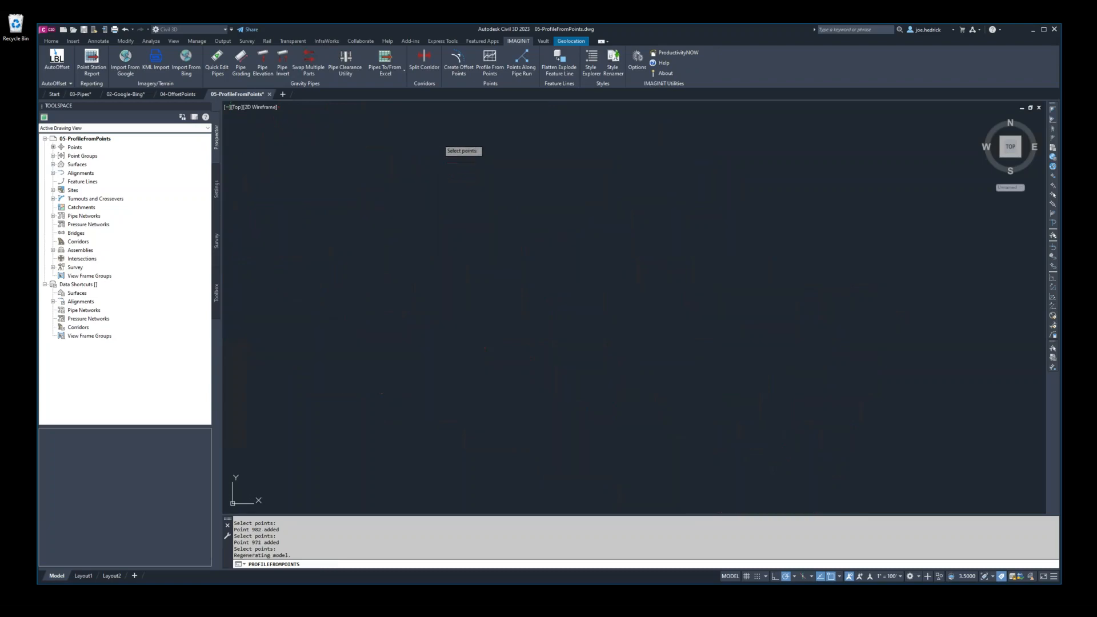
{"action": "scroll", "coordinate": [446, 166], "scroll_direction": "down", "scroll_amount": 4}
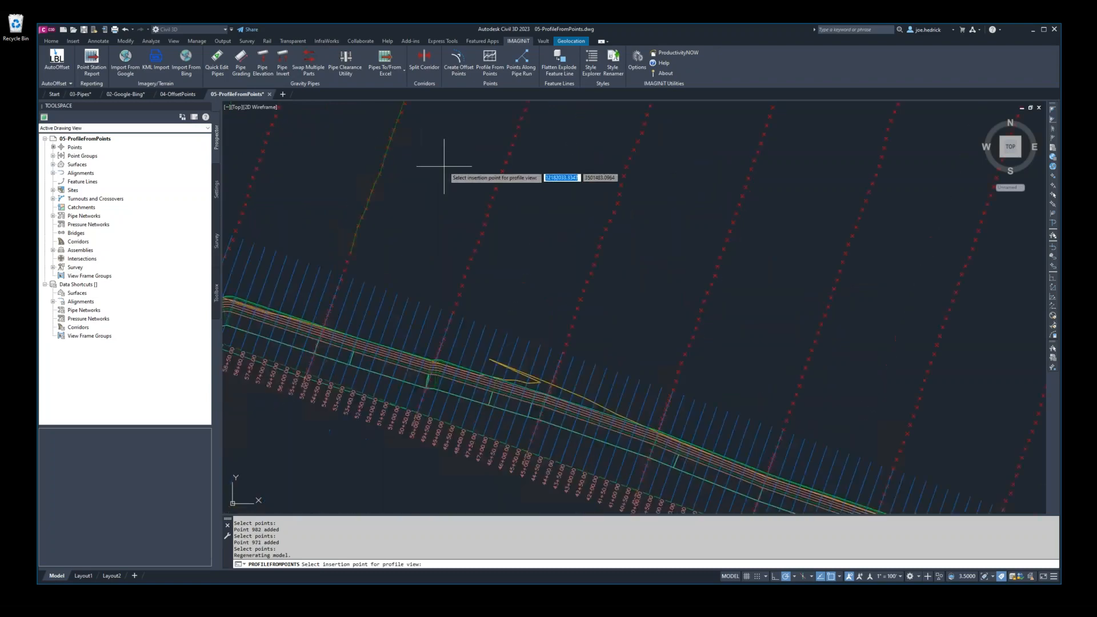
{"action": "middle_click_drag", "start_coordinate": [464, 146], "coordinate": [379, 355]}
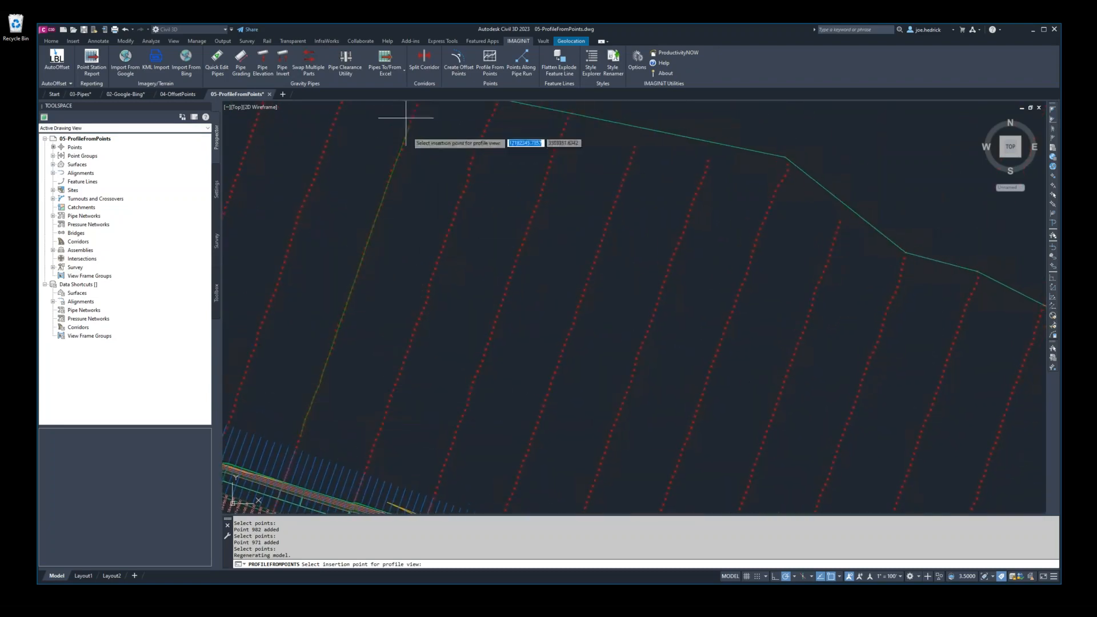
{"action": "scroll", "coordinate": [528, 309], "scroll_direction": "down", "scroll_amount": 4}
{"action": "middle_click_drag", "start_coordinate": [560, 306], "coordinate": [335, 372]}
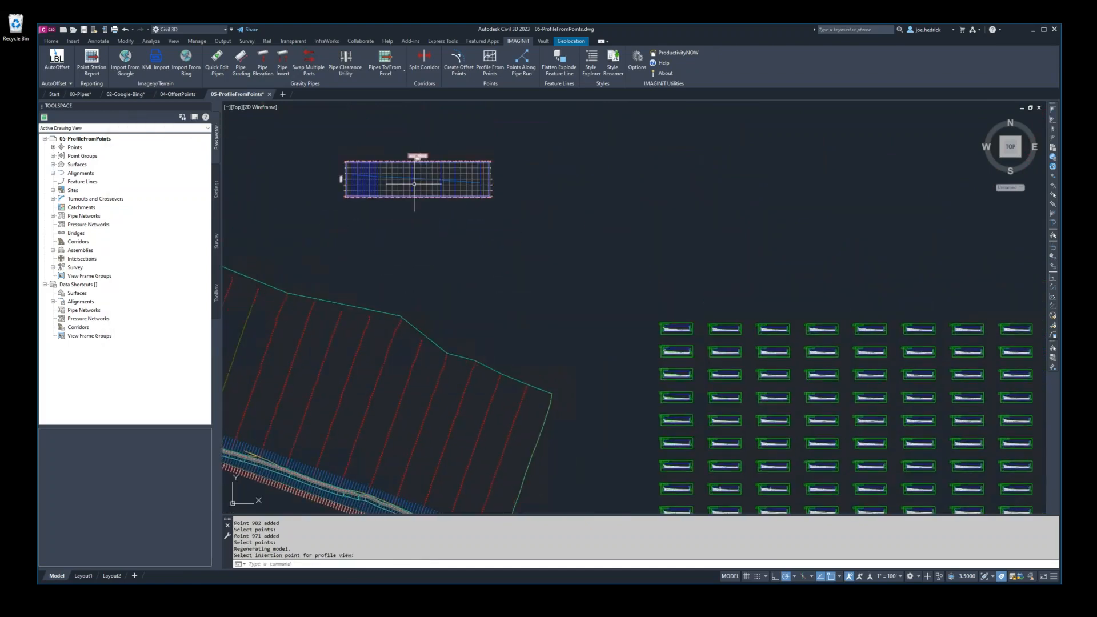
Step: Examine the full ALIGN1 profile view, and minimize the remote session to return to the Questions slide in PowerPoint
{"action": "scroll", "coordinate": [363, 164], "scroll_direction": "up", "scroll_amount": 7}
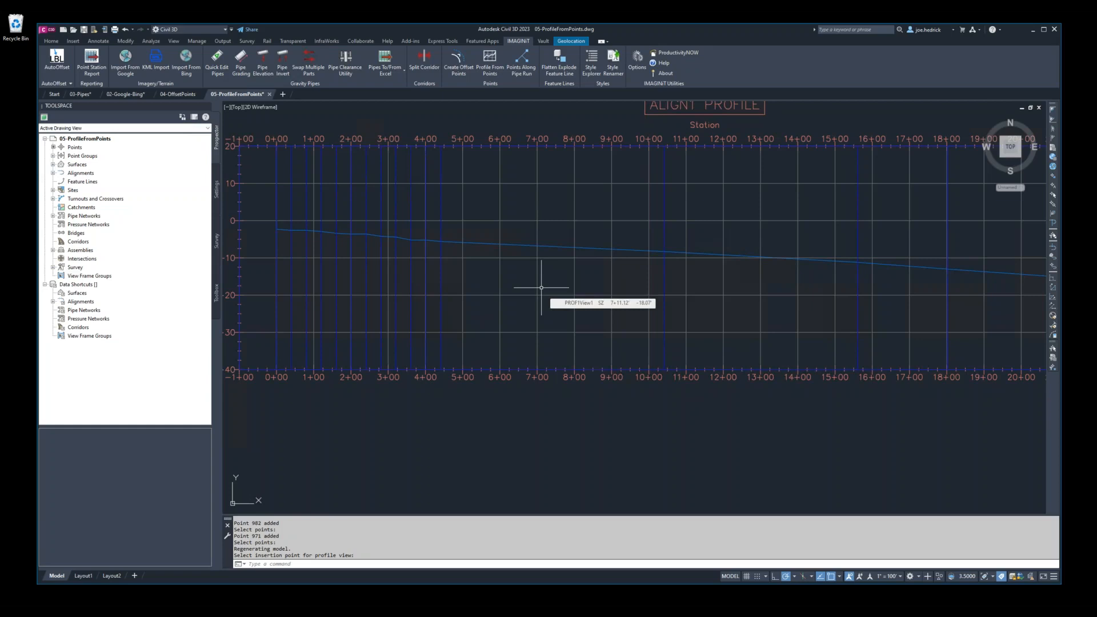
{"action": "scroll", "coordinate": [813, 270], "scroll_direction": "down", "scroll_amount": 2}
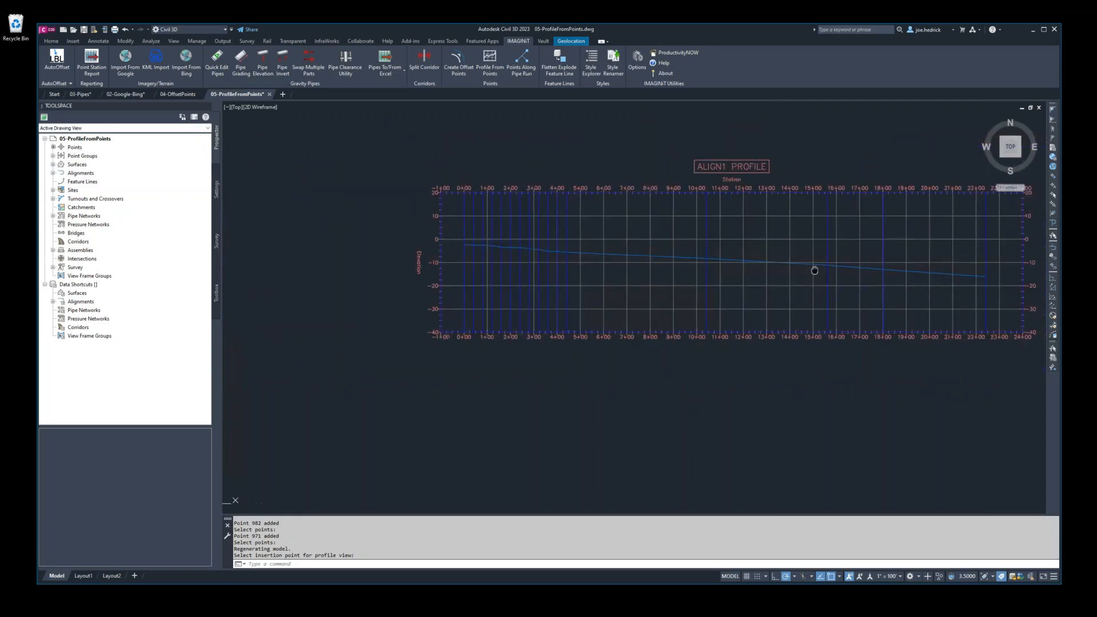
{"action": "middle_click_drag", "start_coordinate": [813, 269], "coordinate": [683, 269]}
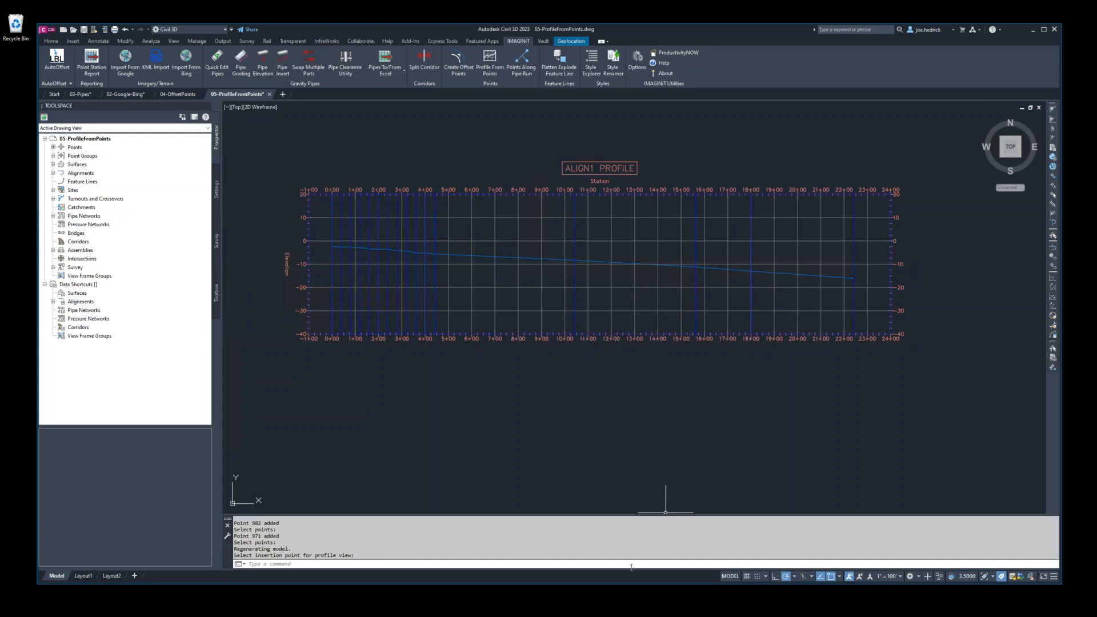
{"action": "mouse_move", "coordinate": [591, 13]}
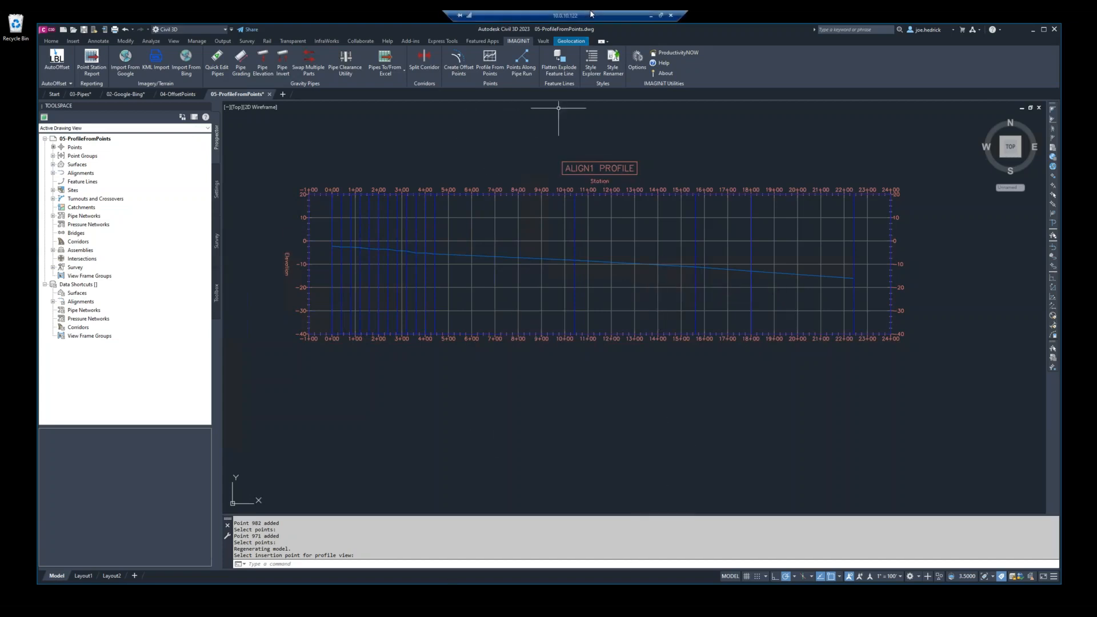
{"action": "left_click", "coordinate": [651, 16]}
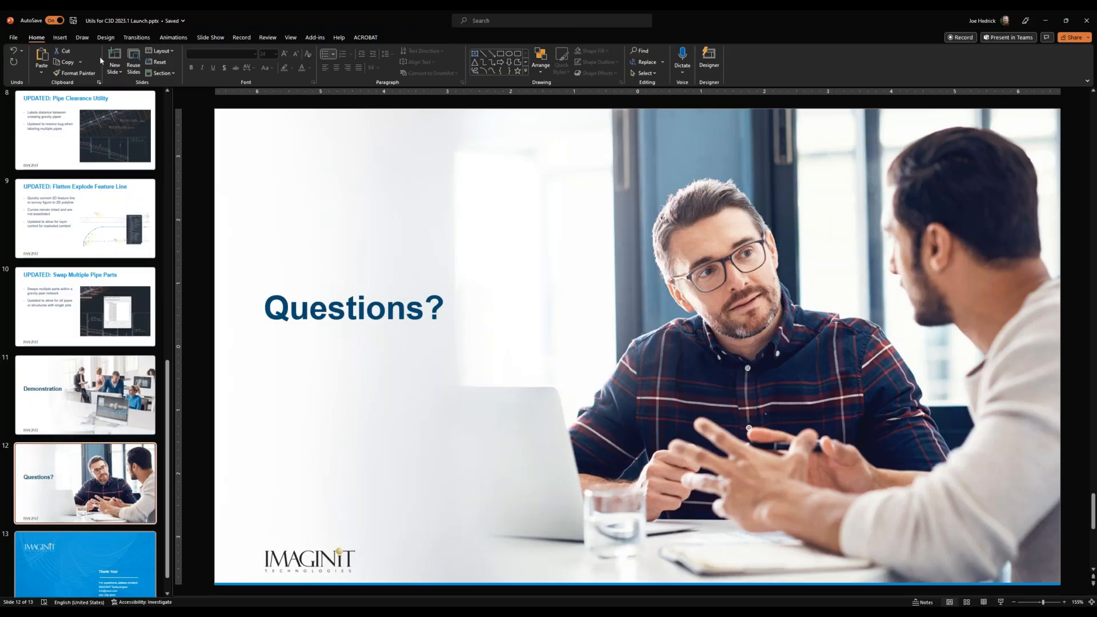